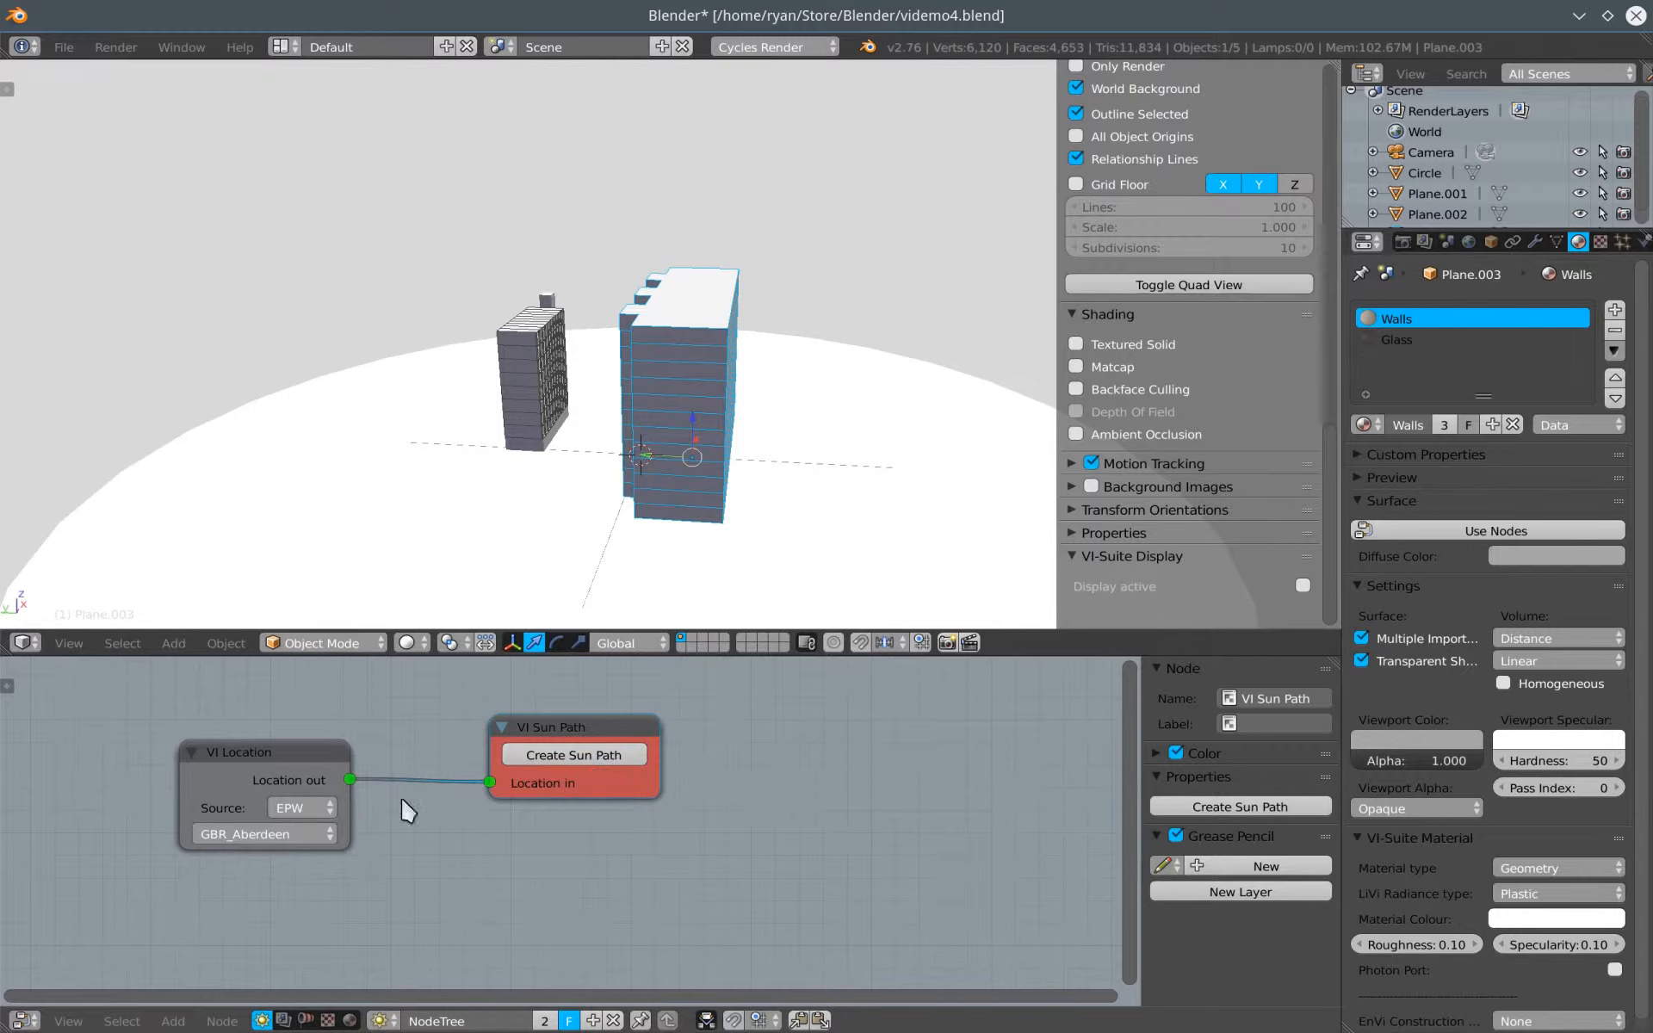
Generate the sun path from the VI Sun Path node linked to the GBR_Aberdeen location
{"action": "left_click", "coordinate": [591, 755]}
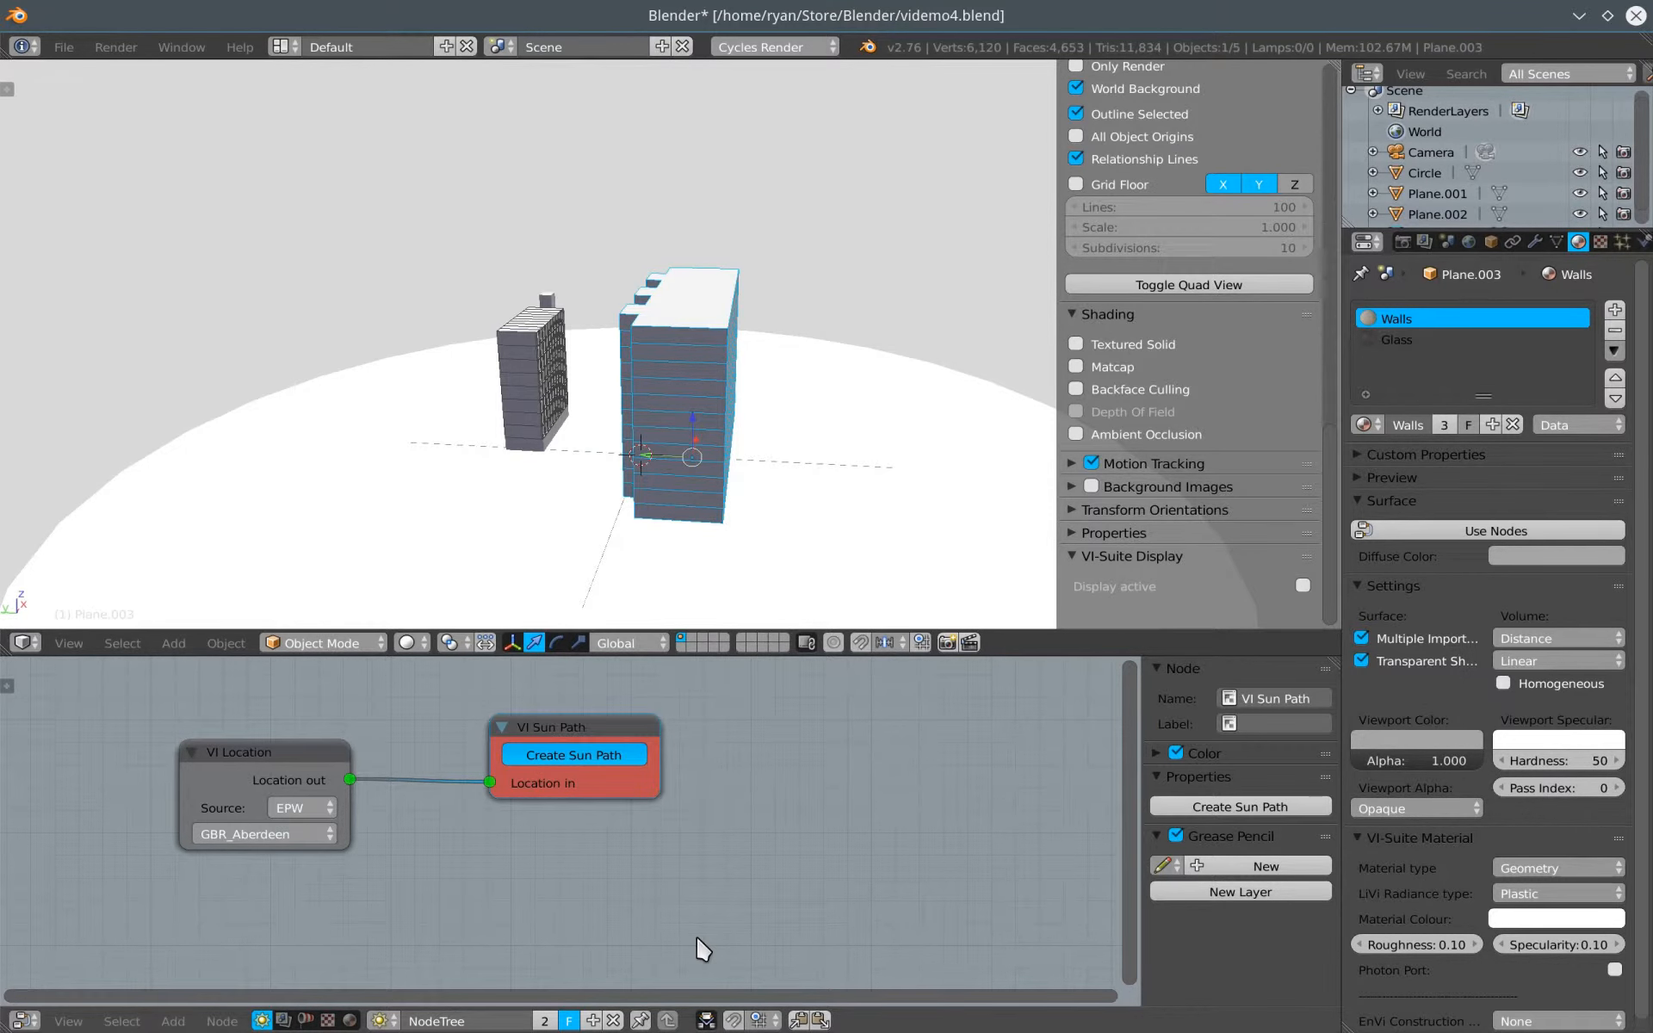
{"action": "middle_click_drag", "start_coordinate": [679, 482], "coordinate": [595, 495]}
{"action": "scroll", "coordinate": [732, 480], "scroll_direction": "down", "scroll_amount": 5}
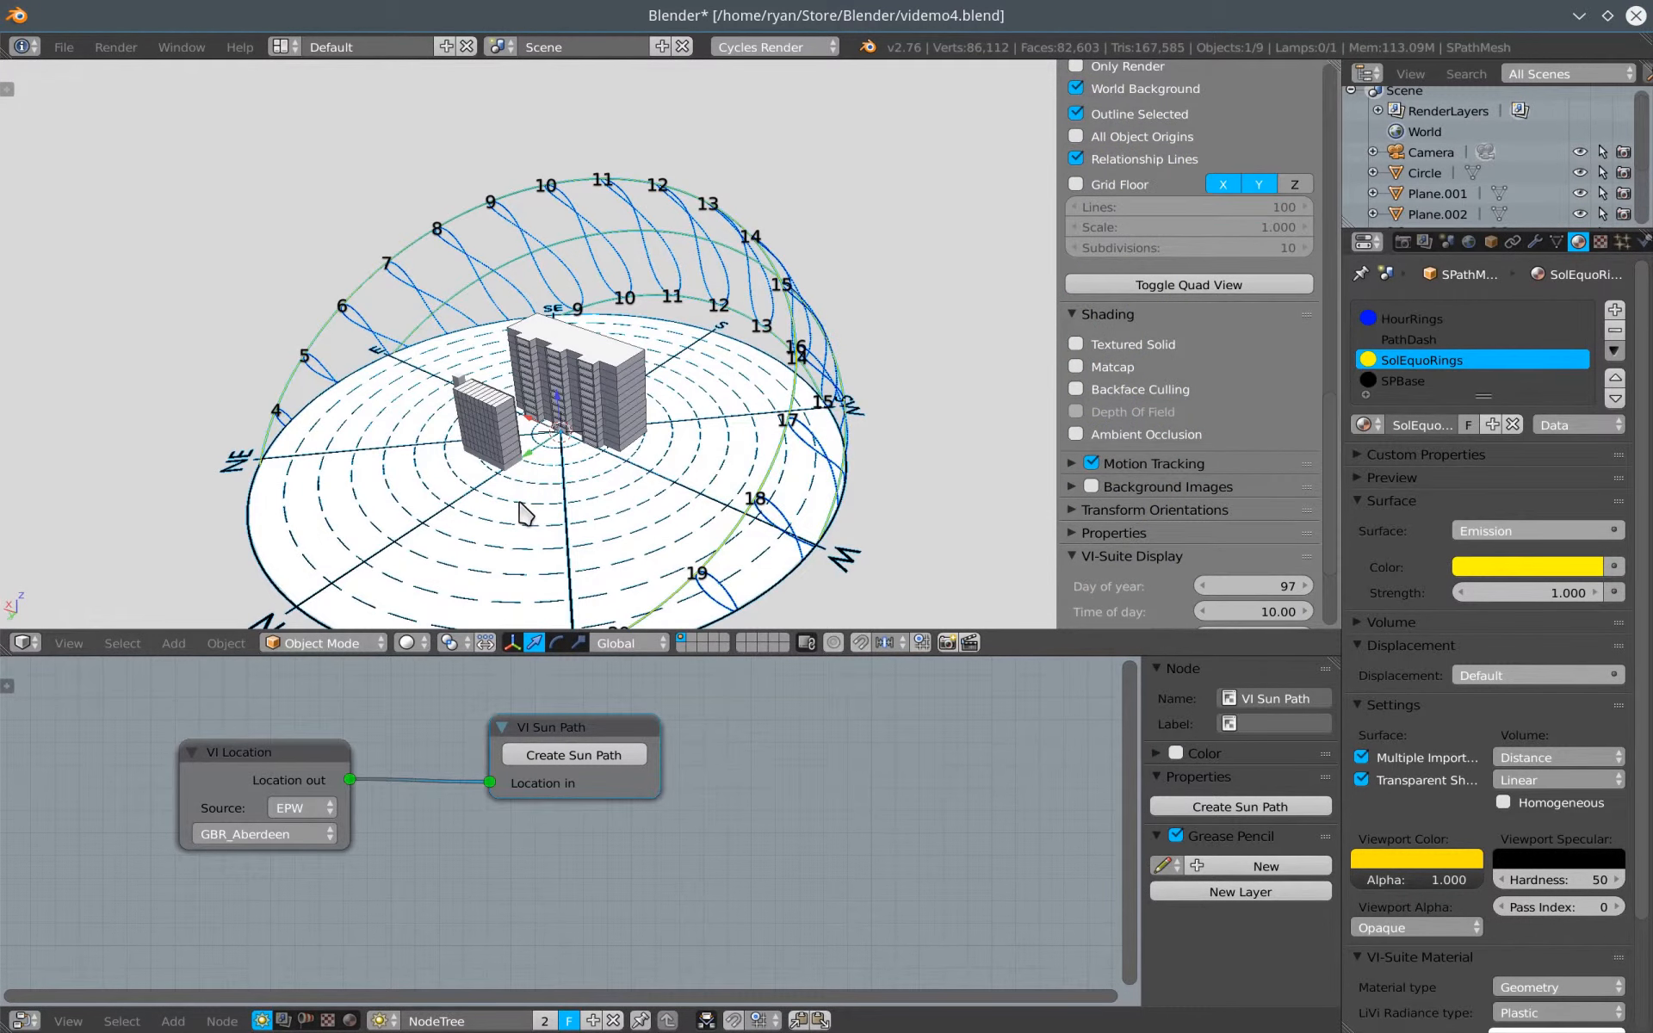
{"action": "scroll", "coordinate": [519, 503], "scroll_direction": "up", "scroll_amount": 1}
{"action": "scroll", "coordinate": [525, 513], "scroll_direction": "up", "scroll_amount": 1}
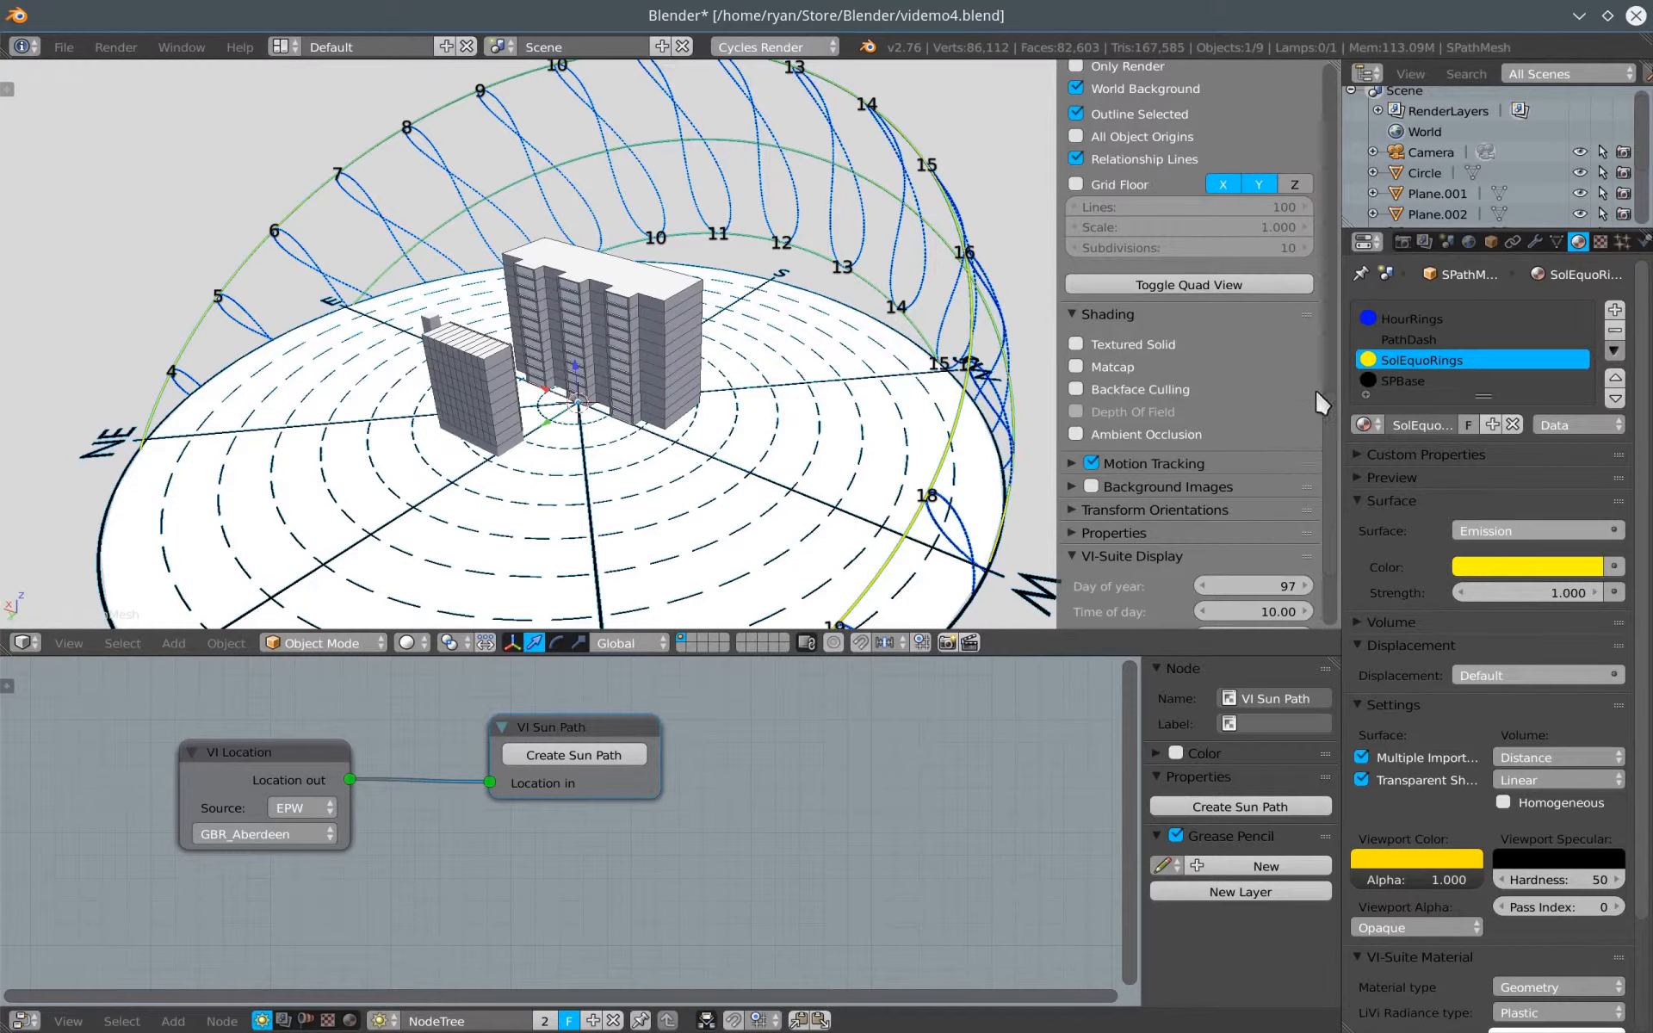
Collapse the 3D view's properties sidebar and restore it with the VI-Suite Display settings in view
{"action": "scroll", "coordinate": [1330, 448], "scroll_direction": "down", "scroll_amount": 4}
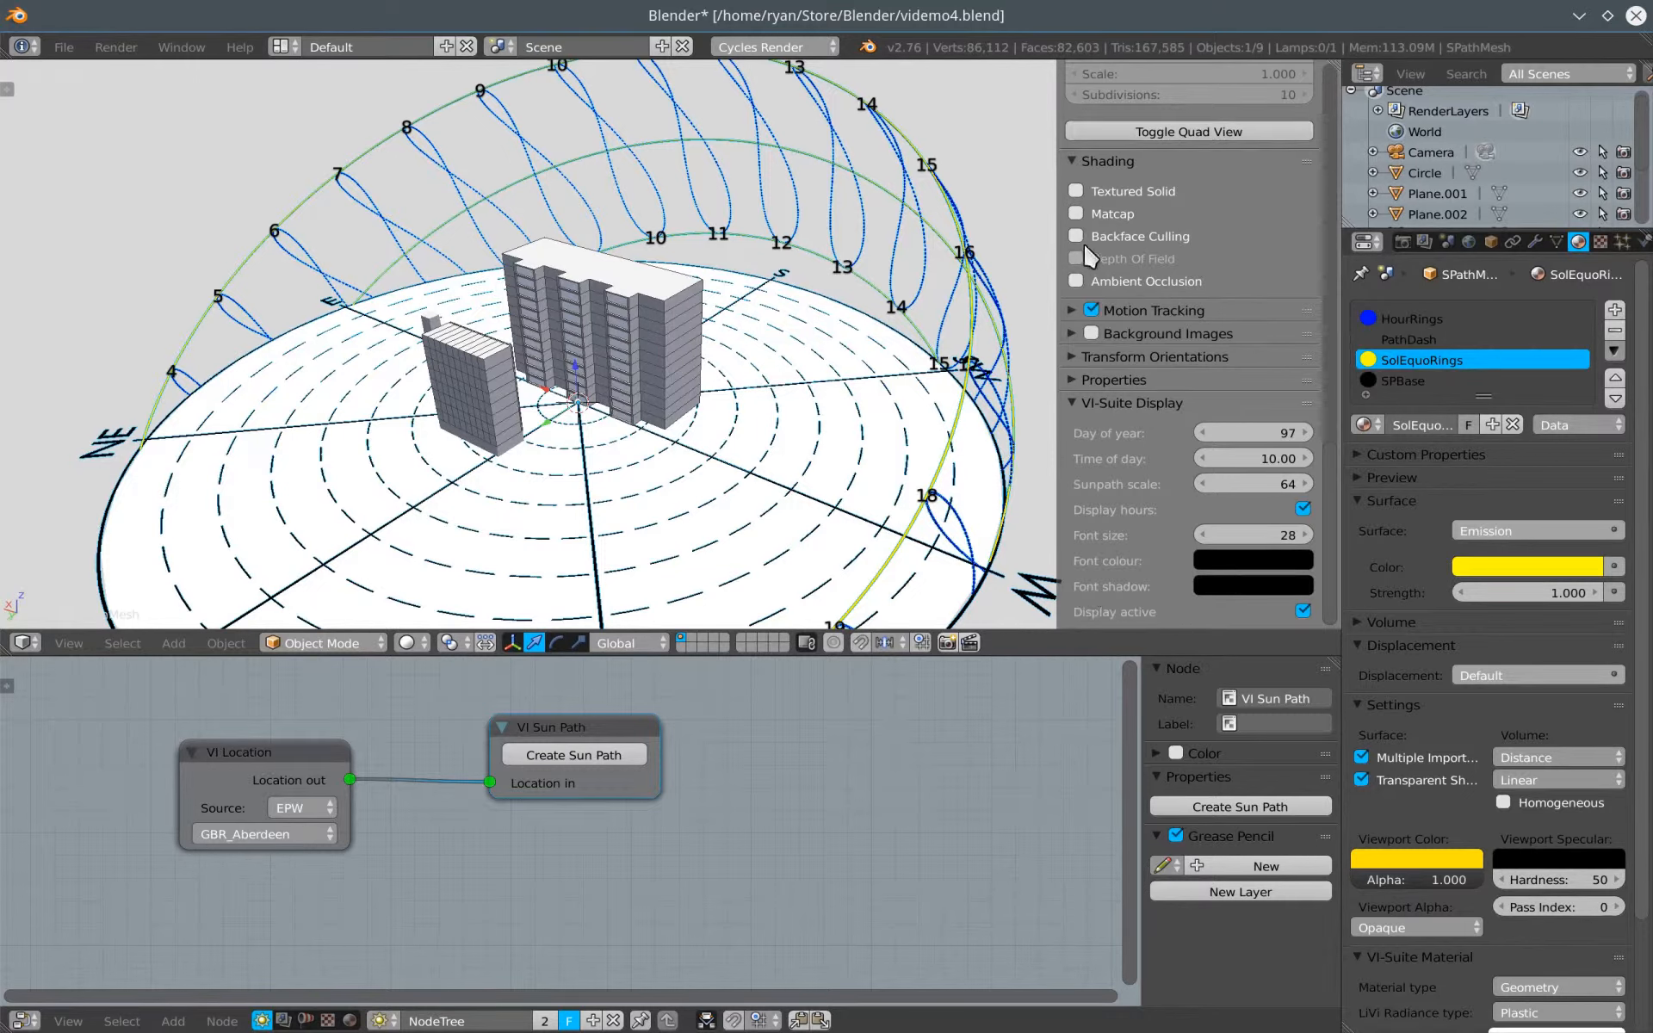
{"action": "left_click_drag", "start_coordinate": [1056, 223], "coordinate": [1326, 127]}
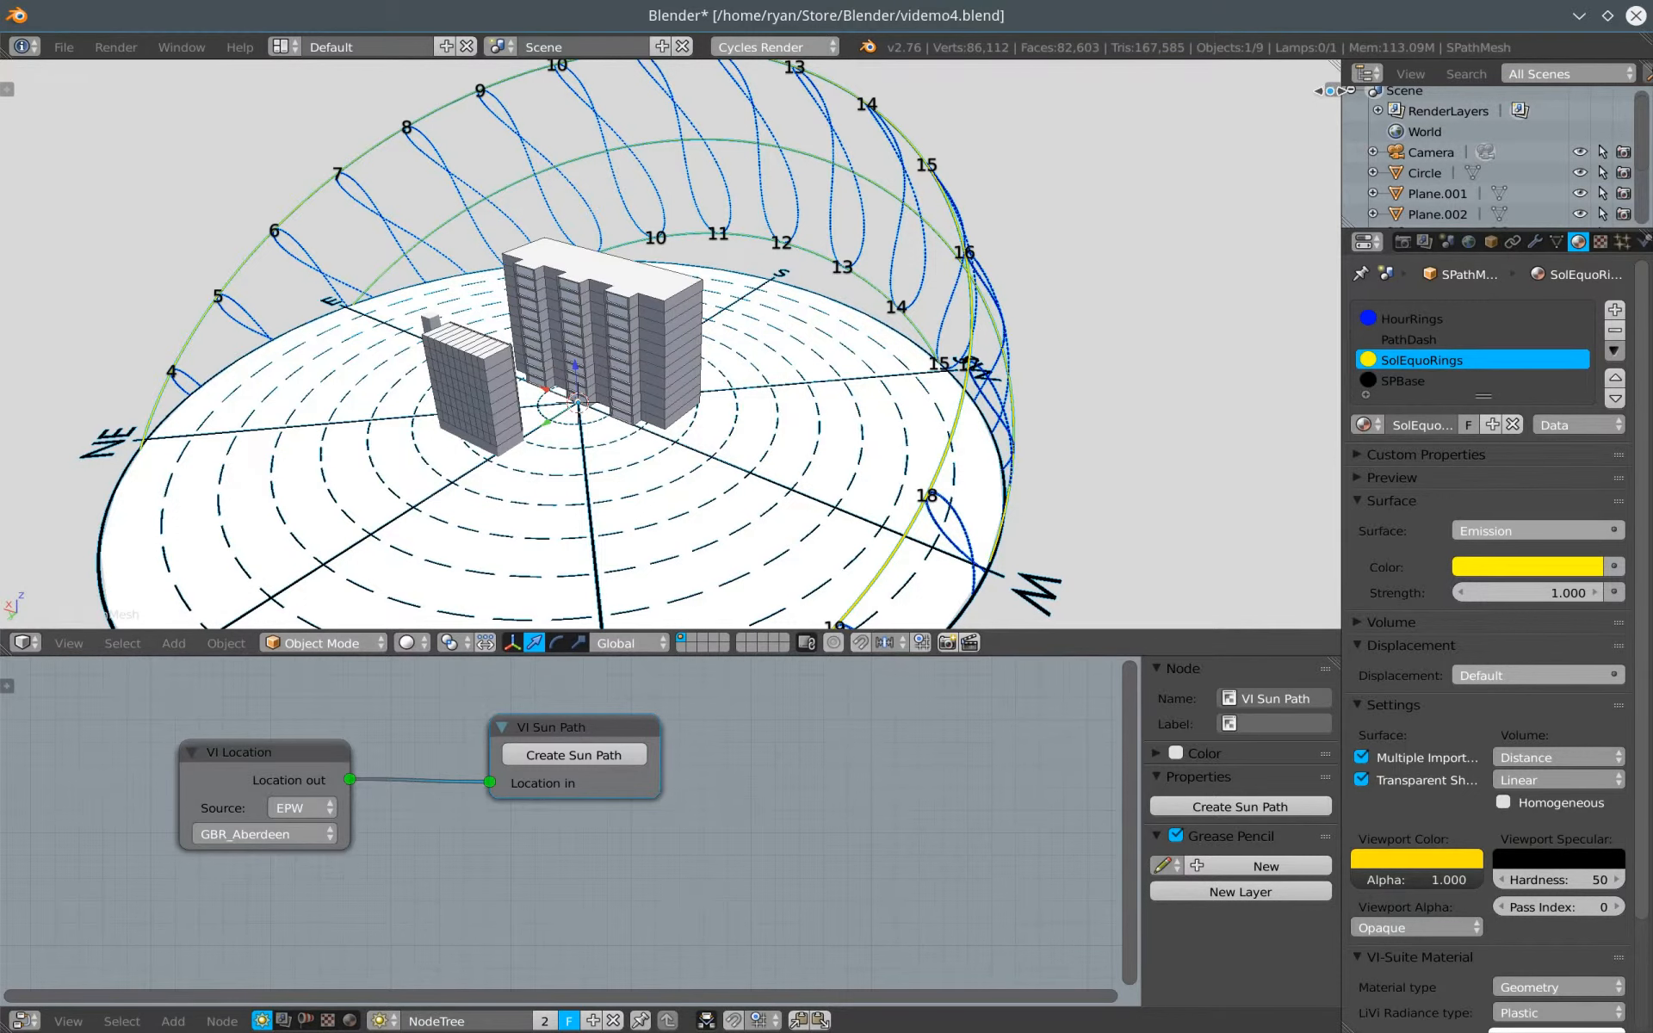
{"action": "left_click", "coordinate": [1329, 90]}
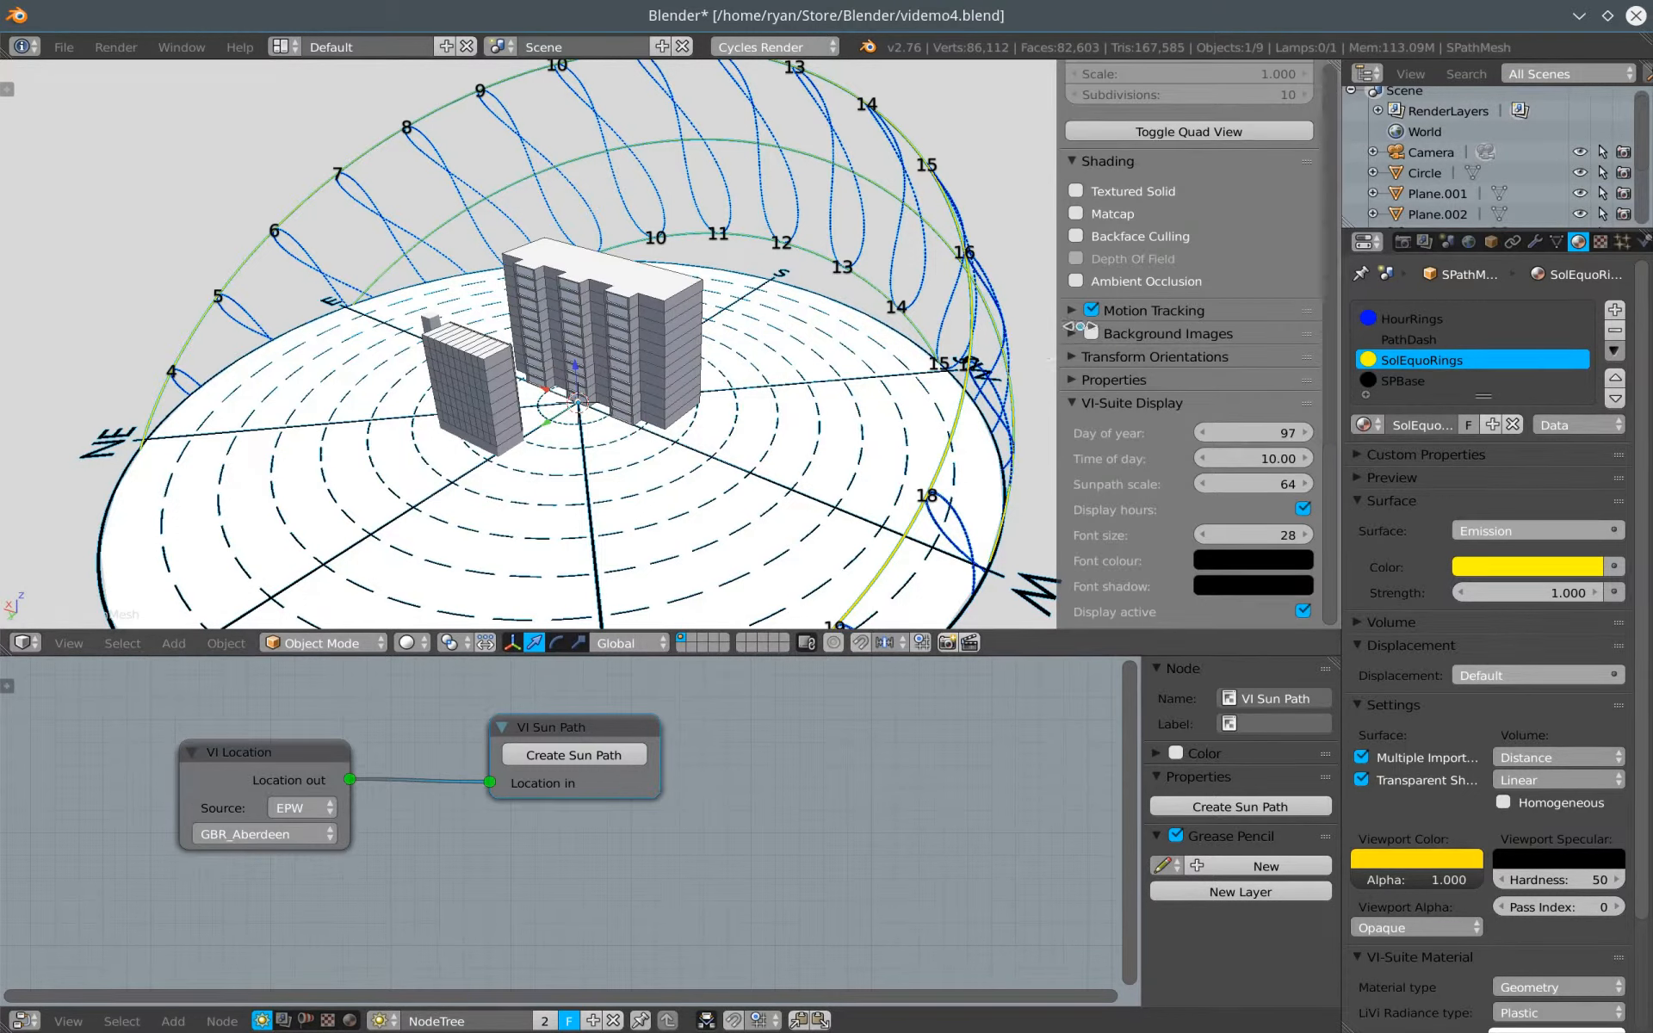
{"action": "left_click_drag", "start_coordinate": [1057, 171], "coordinate": [1325, 134]}
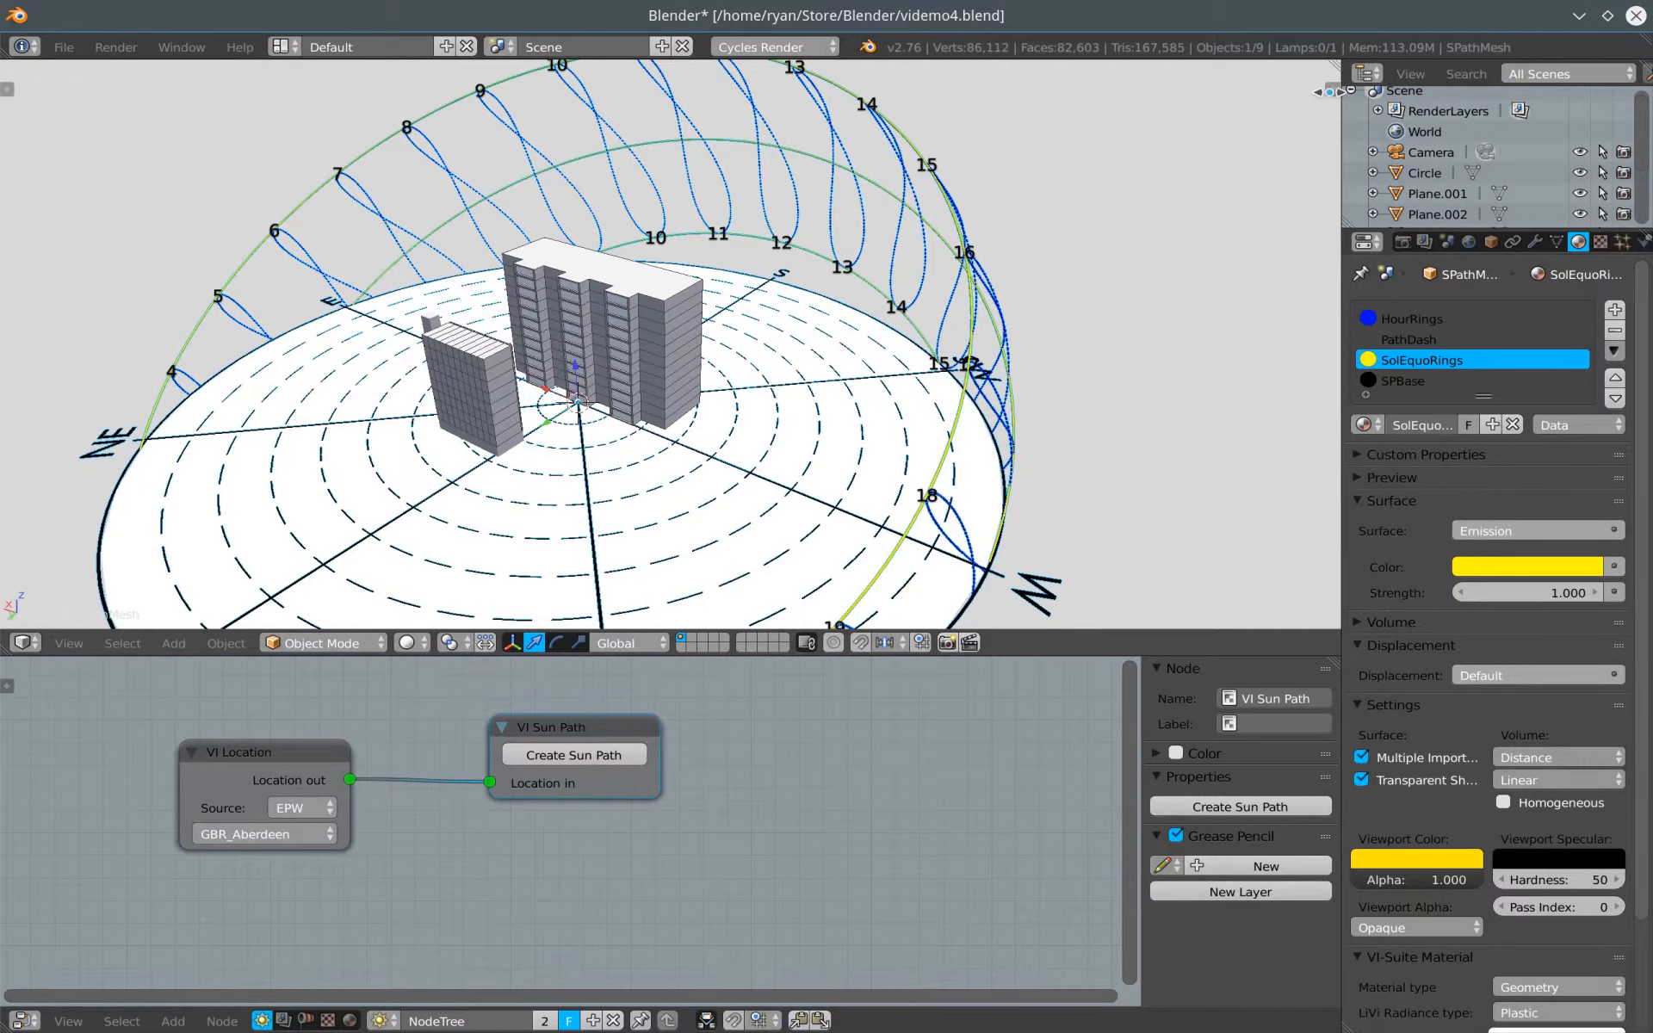
{"action": "left_click", "coordinate": [1330, 90]}
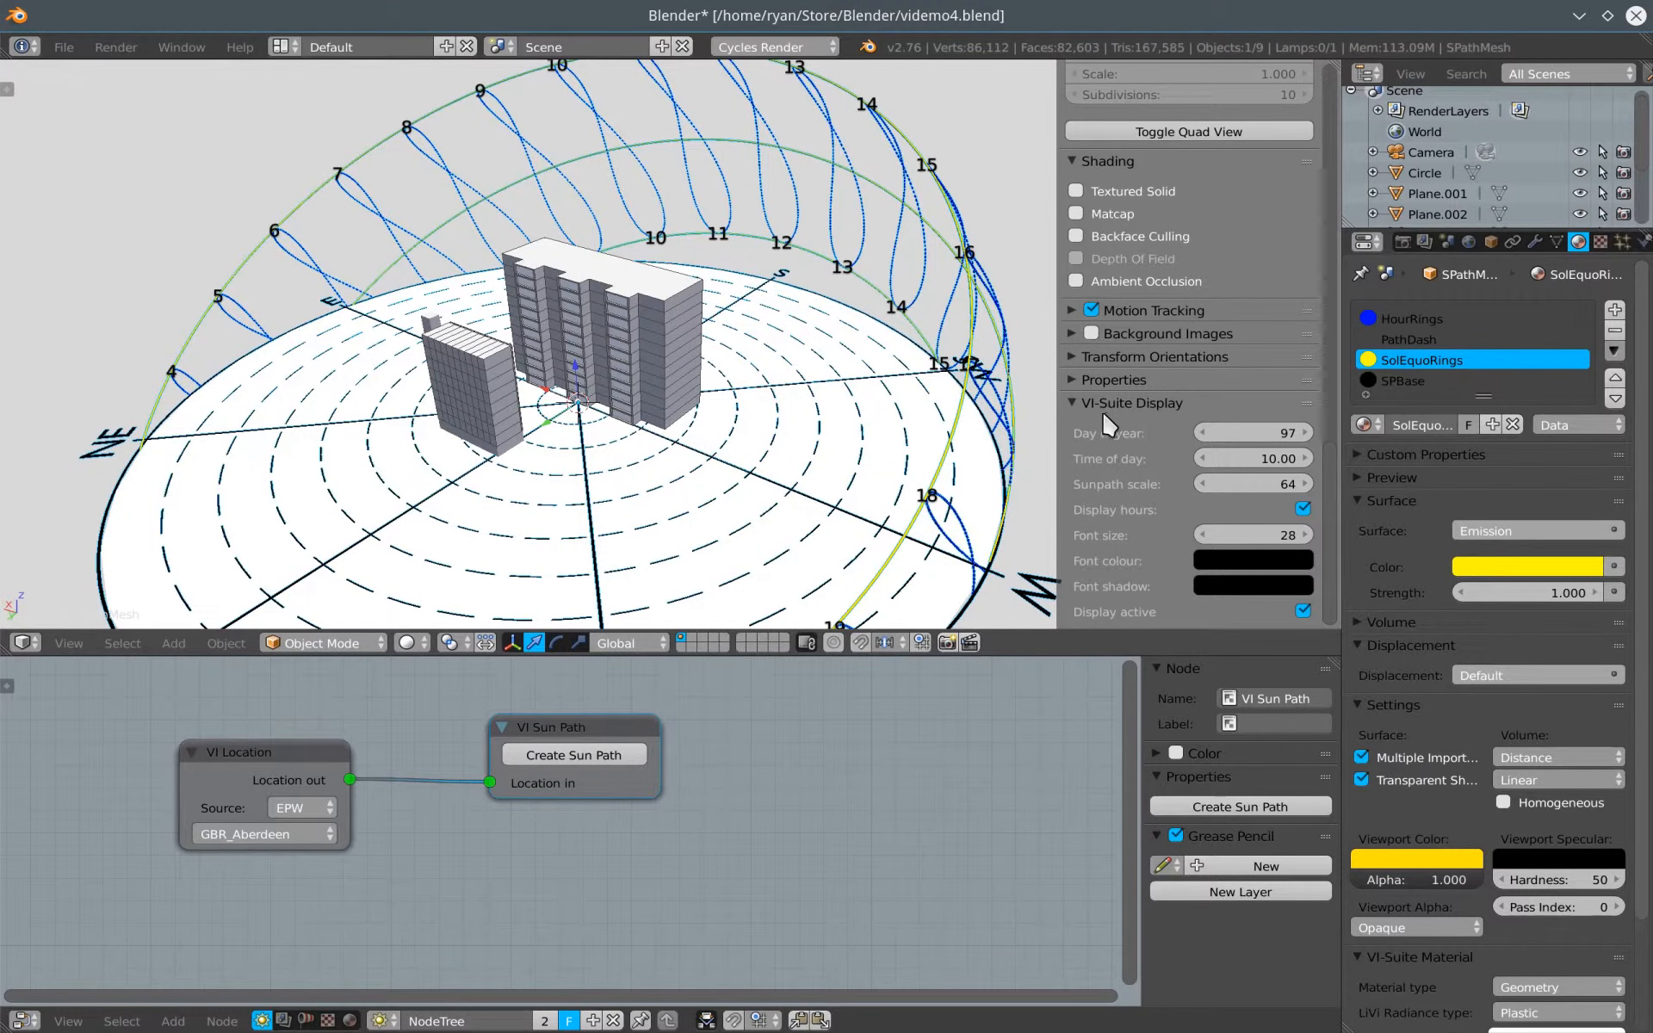
Lower the sun path's day of year to 85
{"action": "middle_click_drag", "start_coordinate": [659, 523], "coordinate": [657, 490]}
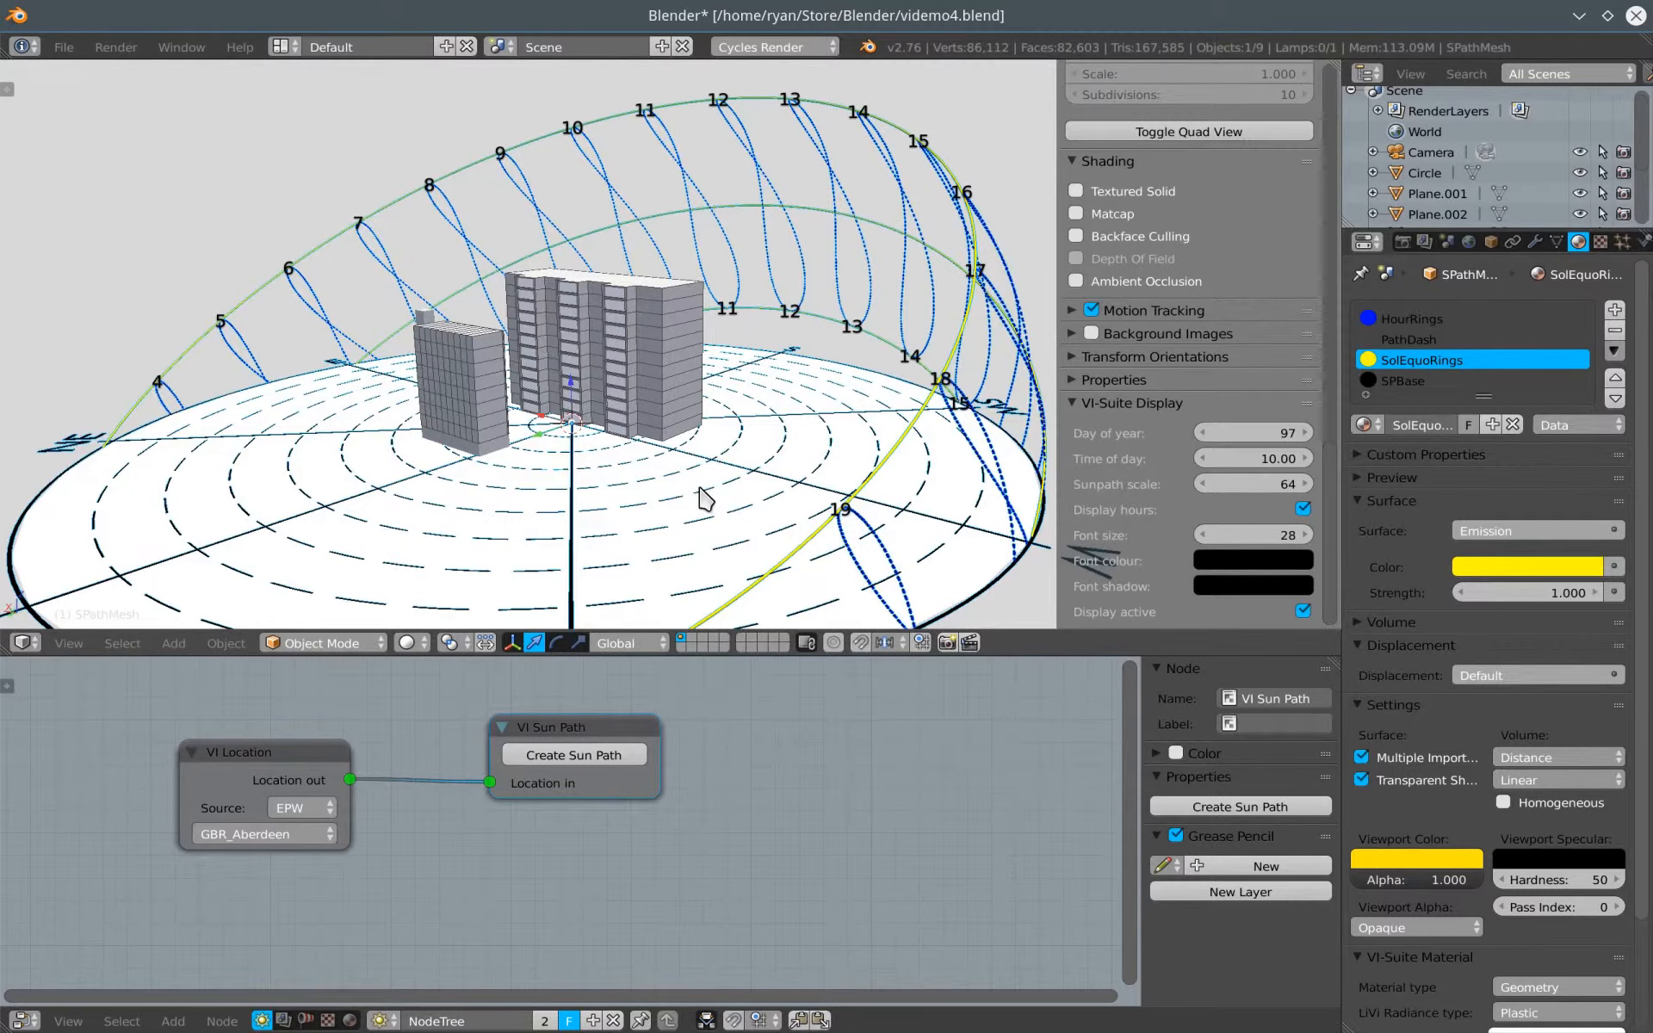
{"action": "middle_click_drag", "start_coordinate": [700, 498], "coordinate": [660, 459], "text": "shift"}
{"action": "scroll", "coordinate": [659, 458], "scroll_direction": "down", "scroll_amount": 2}
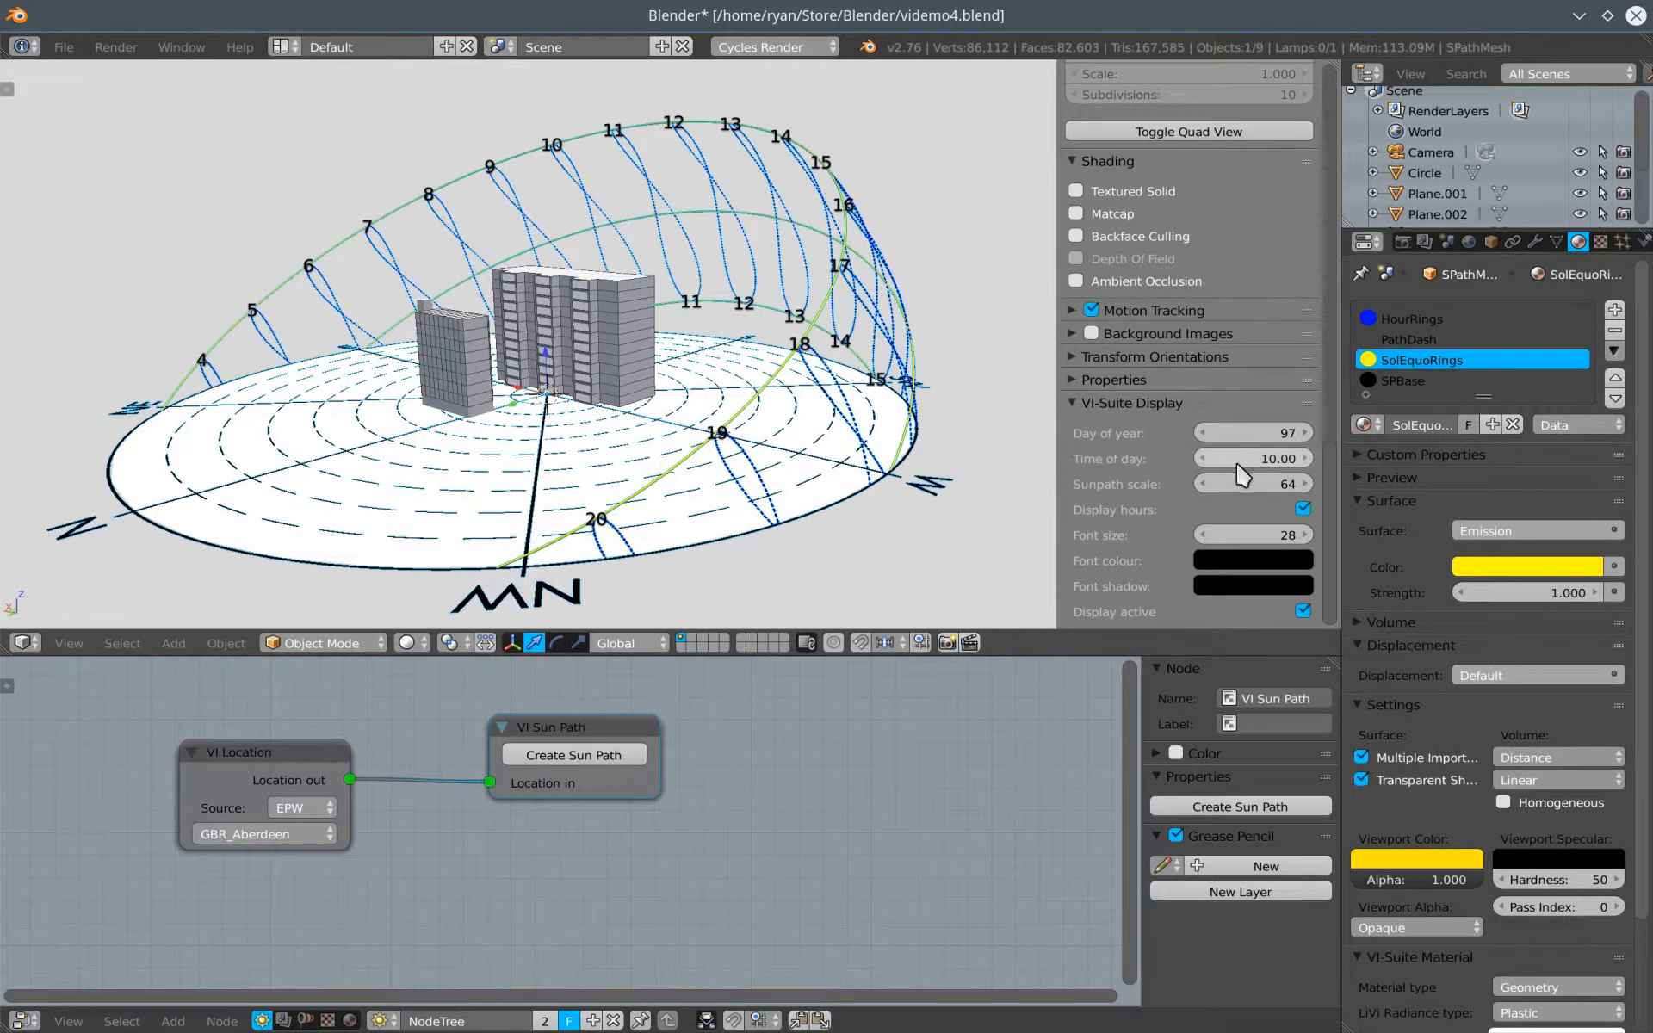
{"action": "mouse_move", "coordinate": [1239, 435]}
{"action": "left_mouse_down"}
{"action": "mouse_move", "coordinate": [1282, 434]}
{"action": "mouse_move", "coordinate": [1240, 435]}
{"action": "left_mouse_up"}
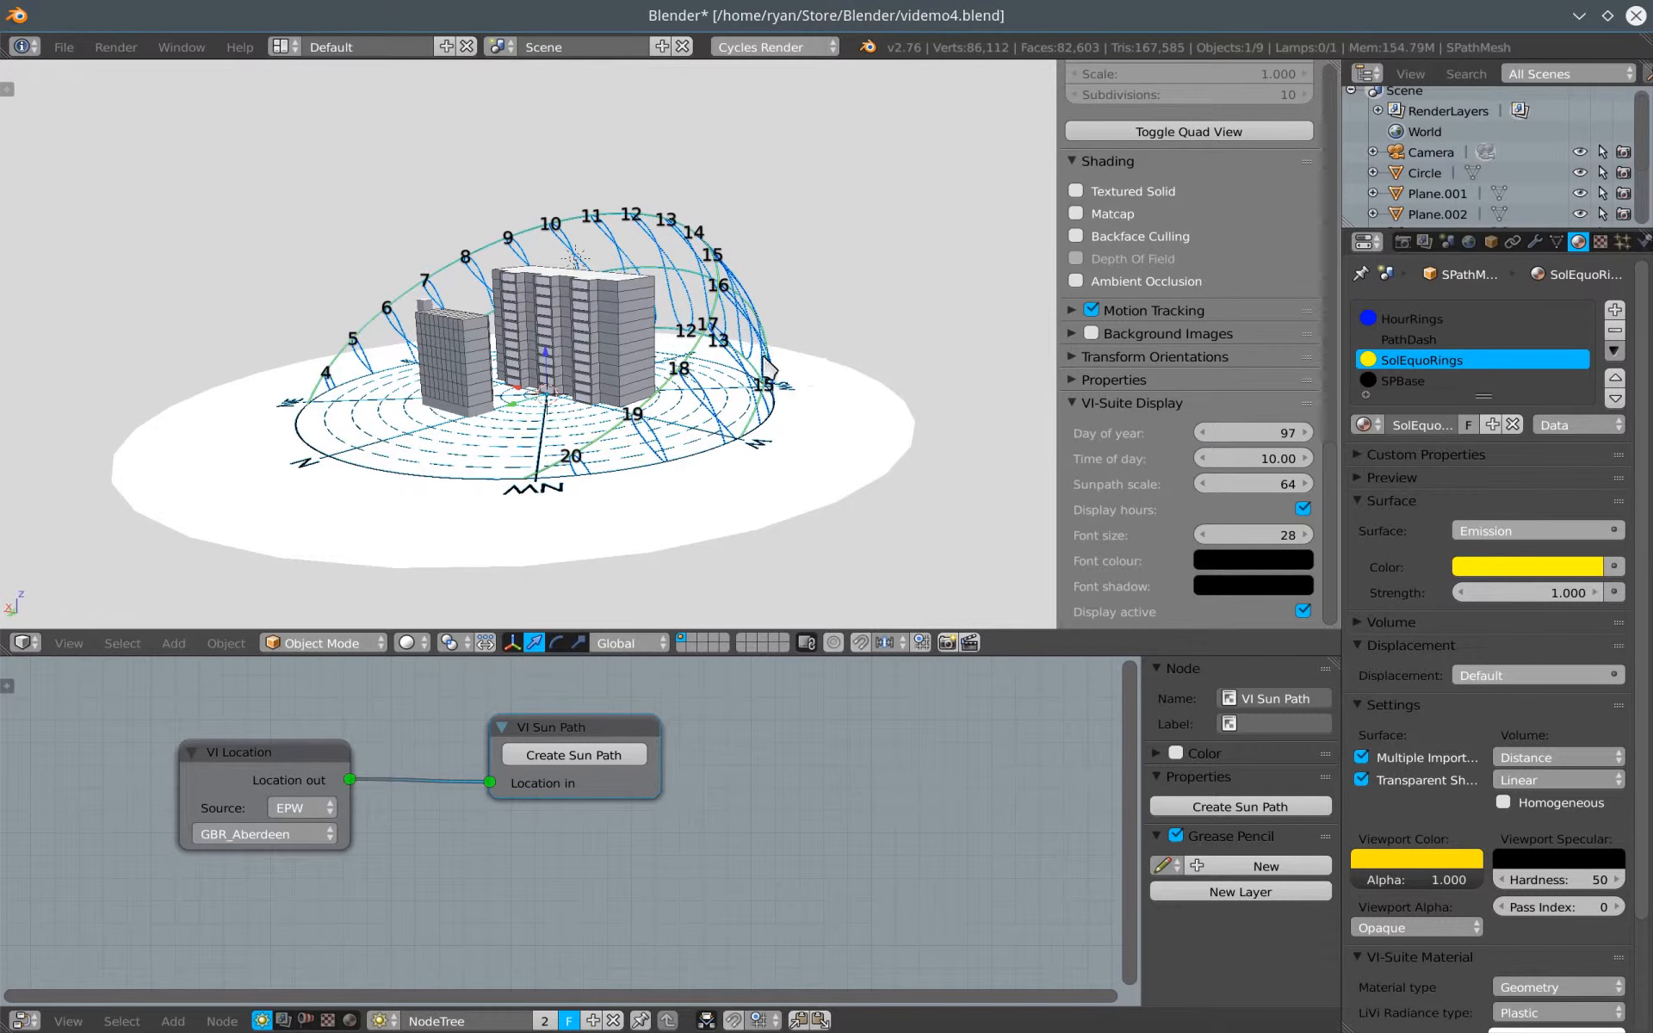
{"action": "mouse_move", "coordinate": [575, 268]}
{"action": "middle_mouse_down"}
{"action": "mouse_move", "coordinate": [516, 369]}
{"action": "mouse_move", "coordinate": [419, 371]}
{"action": "middle_mouse_up"}
{"action": "scroll", "coordinate": [498, 334], "scroll_direction": "up", "scroll_amount": 5}
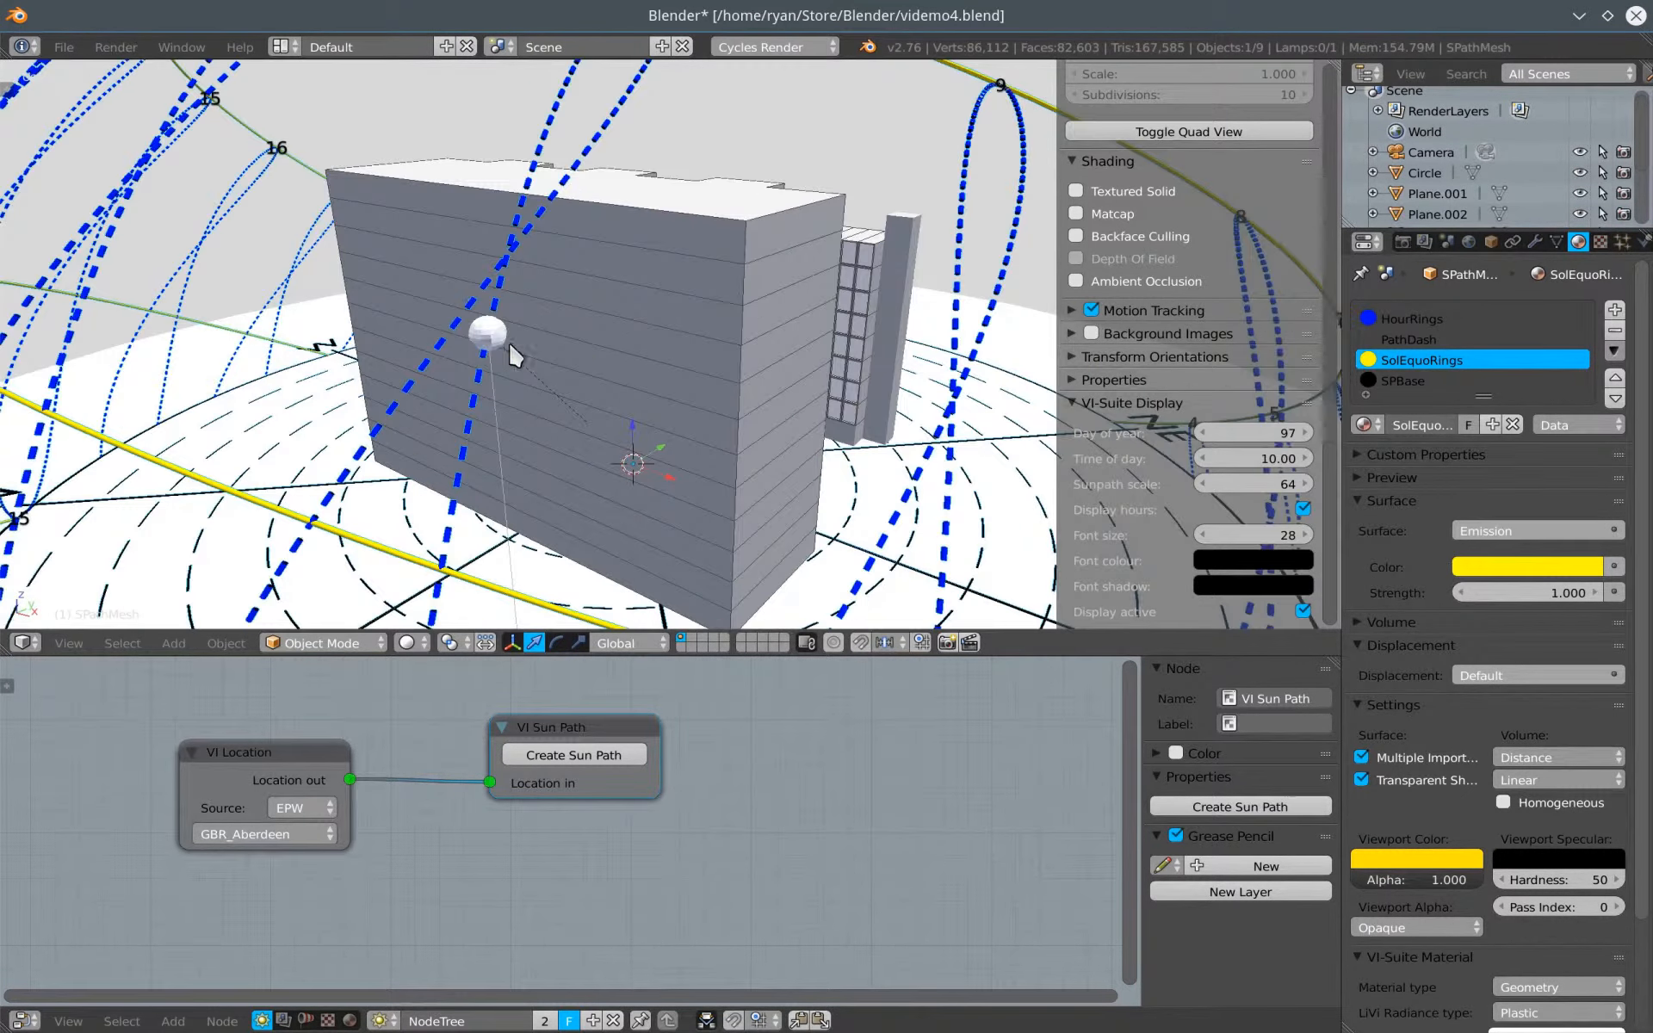
{"action": "left_click", "coordinate": [1201, 437]}
{"action": "left_click", "coordinate": [1200, 437]}
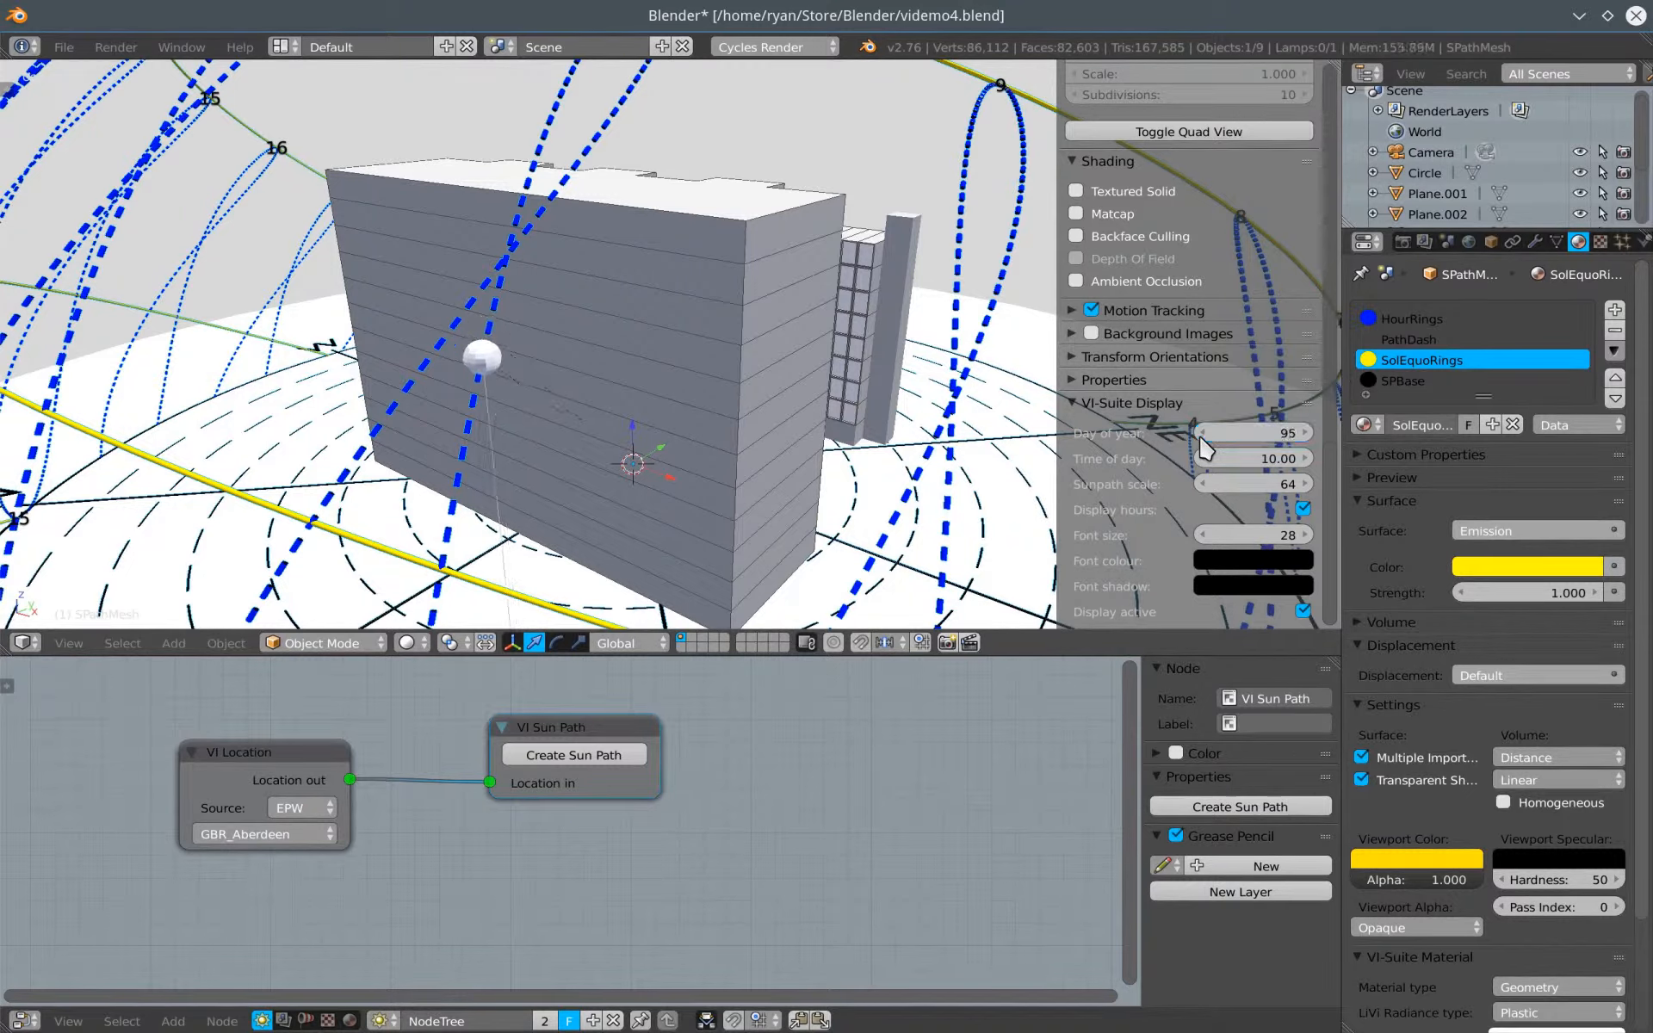
{"action": "left_click", "coordinate": [1200, 437]}
{"action": "left_click", "coordinate": [1200, 438]}
{"action": "left_click", "coordinate": [1200, 437]}
{"action": "left_click", "coordinate": [1200, 438]}
{"action": "left_click", "coordinate": [1200, 438]}
{"action": "left_click", "coordinate": [1201, 437]}
{"action": "left_click", "coordinate": [1200, 437]}
{"action": "left_click", "coordinate": [1200, 438]}
{"action": "left_click", "coordinate": [1201, 437]}
{"action": "left_click", "coordinate": [1201, 437]}
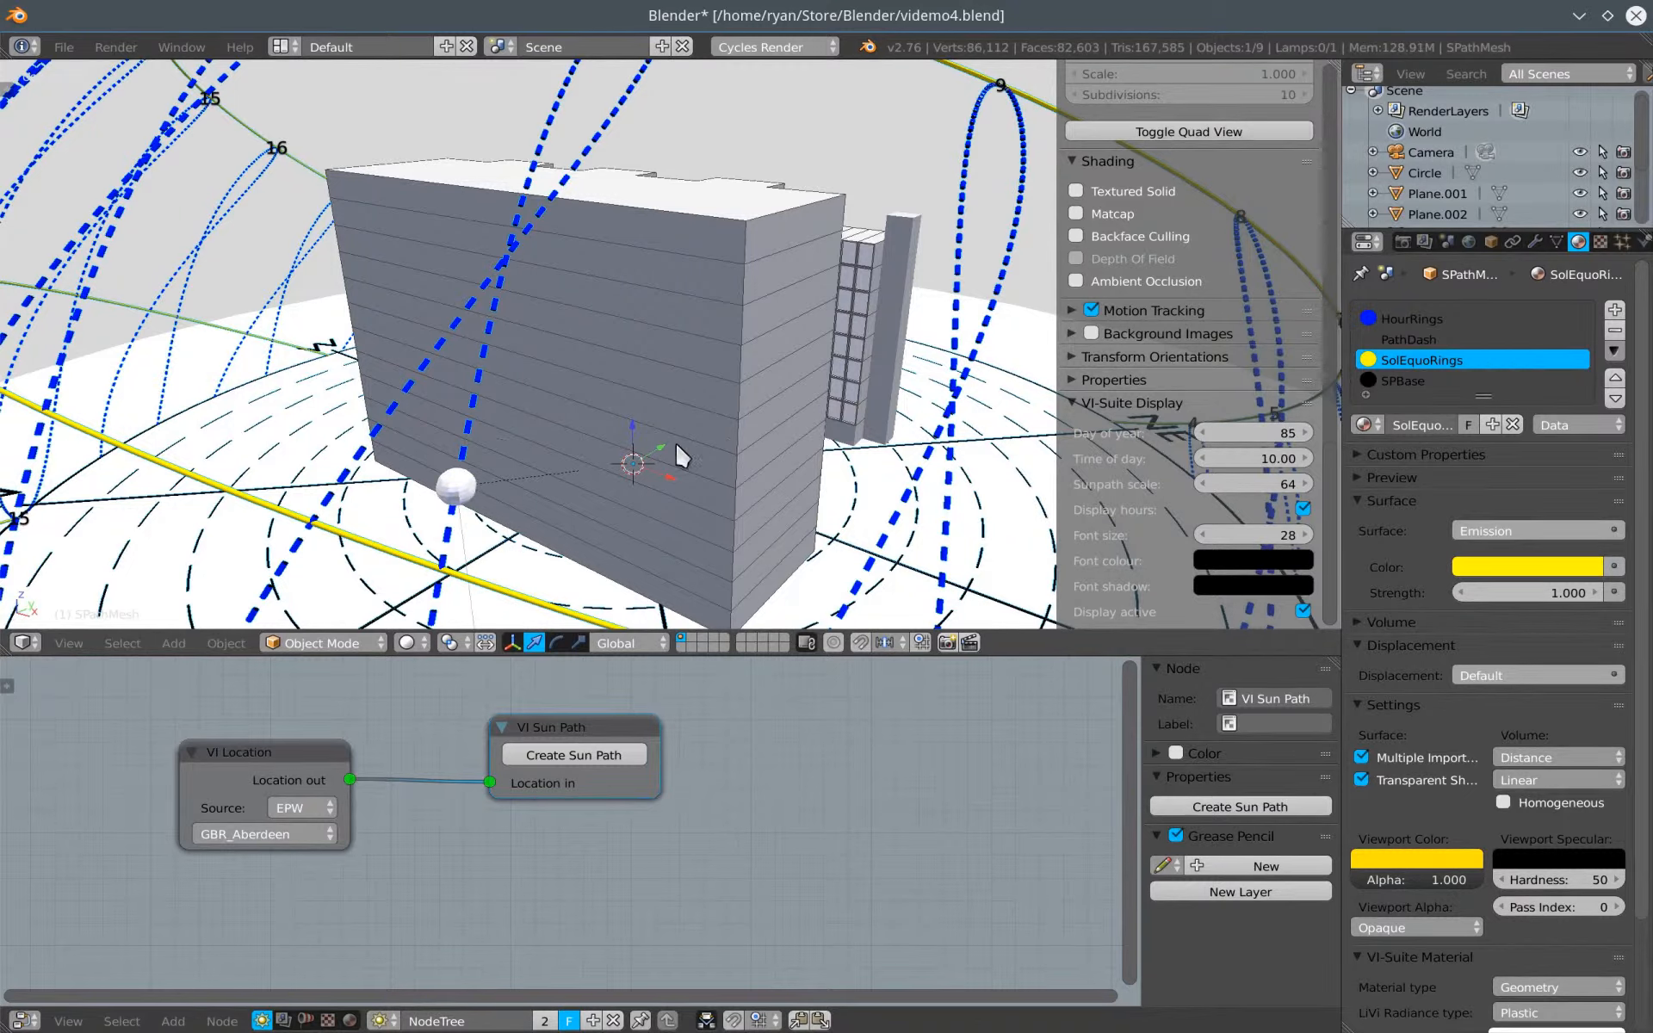
Set the sun path's day of year to 96
{"action": "left_click", "coordinate": [1305, 434]}
{"action": "left_click", "coordinate": [1306, 435]}
{"action": "left_click", "coordinate": [1306, 435]}
{"action": "left_click", "coordinate": [1305, 436]}
{"action": "left_click", "coordinate": [1306, 436]}
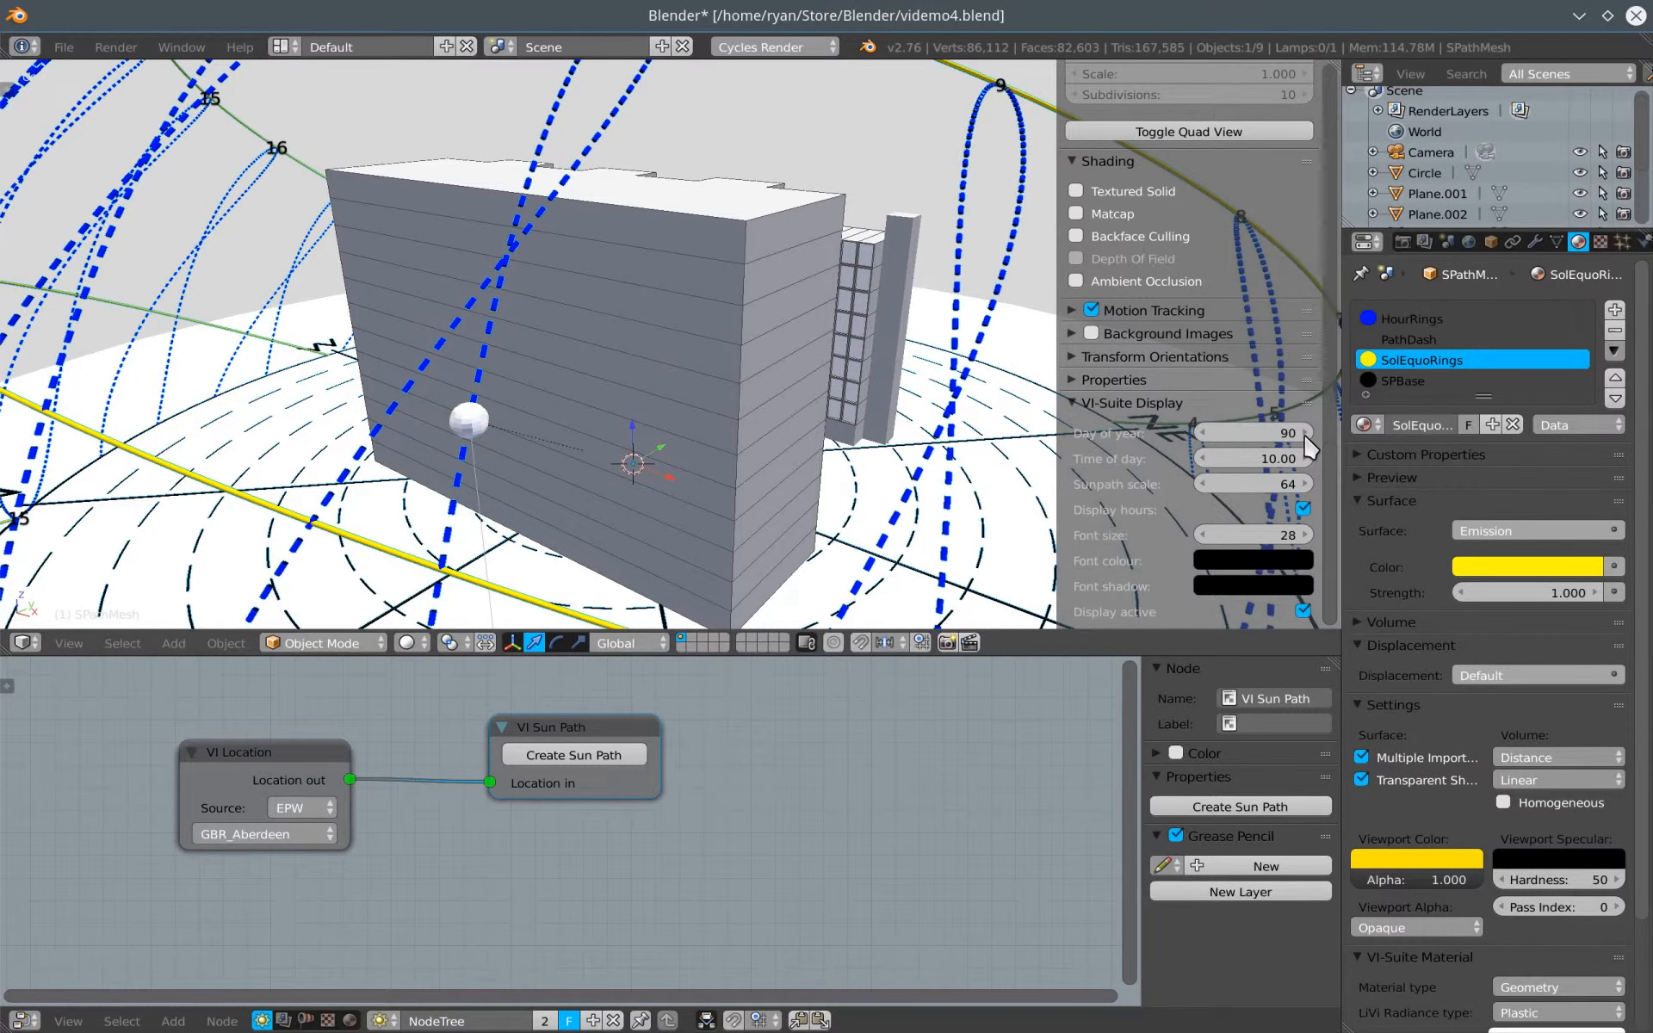
{"action": "double_click", "coordinate": [1305, 436]}
{"action": "left_click", "coordinate": [1305, 437]}
{"action": "left_click", "coordinate": [1306, 436]}
{"action": "left_click", "coordinate": [1306, 436]}
{"action": "left_click", "coordinate": [1301, 437]}
Set the sun path's time of day to 9.22
{"action": "scroll", "coordinate": [626, 437], "scroll_direction": "down", "scroll_amount": 2}
{"action": "scroll", "coordinate": [626, 445], "scroll_direction": "down", "scroll_amount": 3}
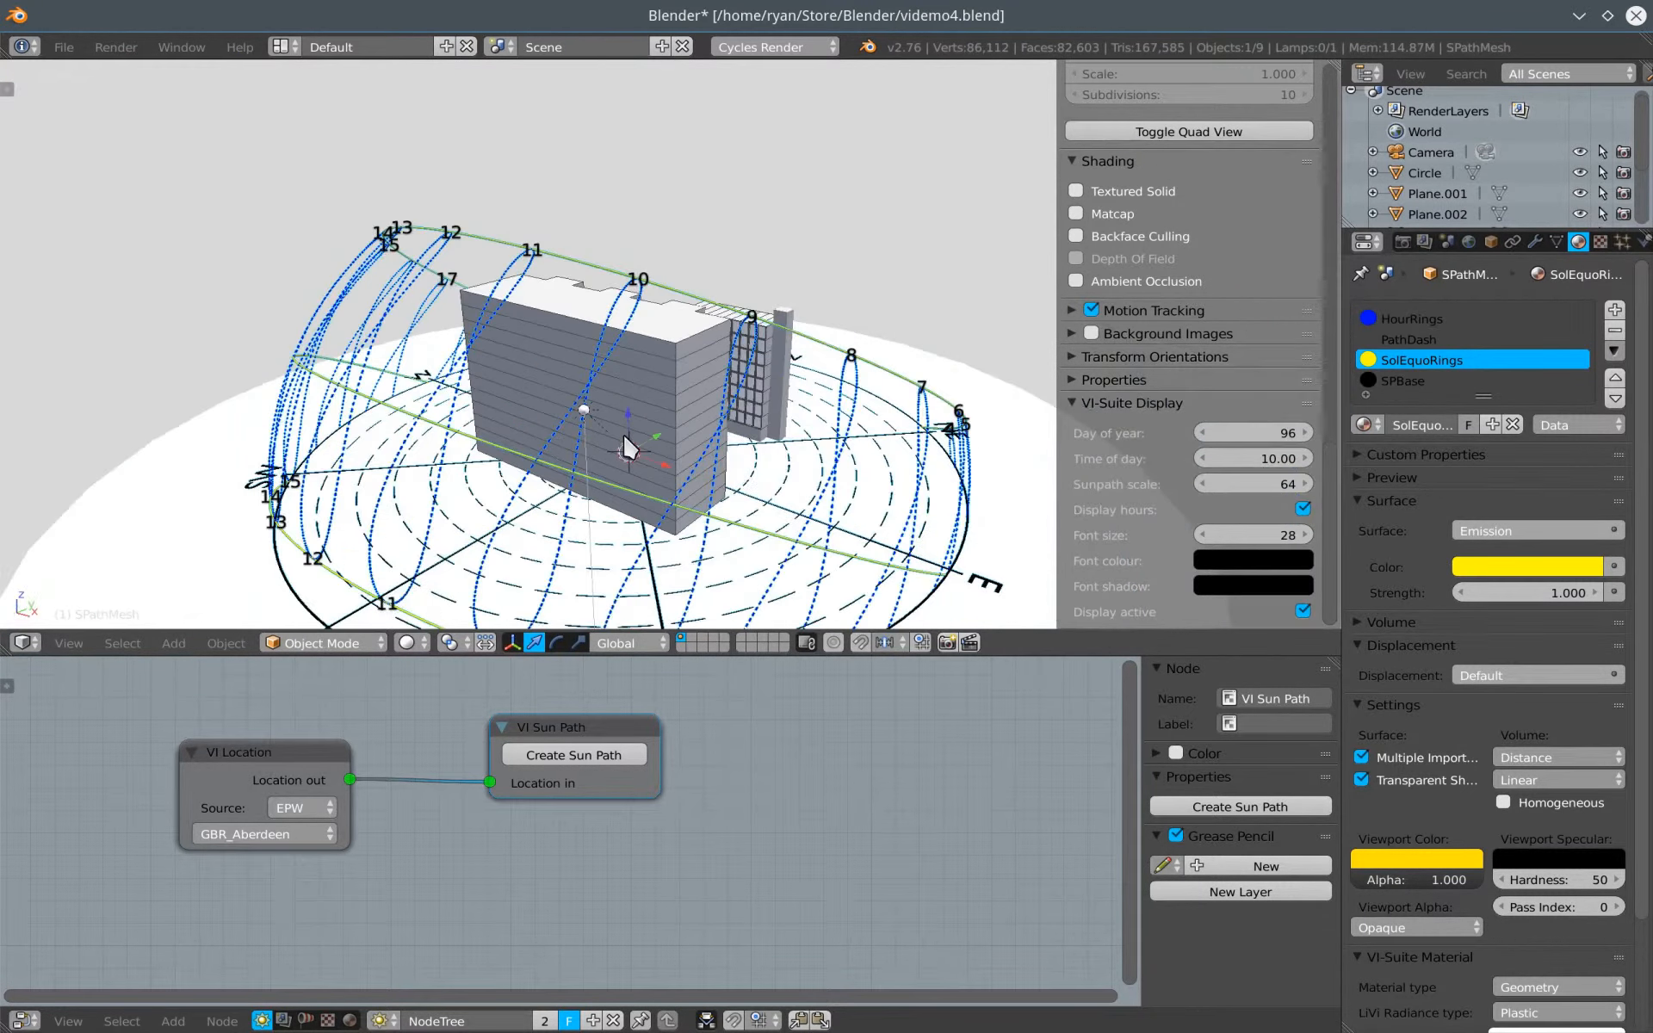
{"action": "mouse_move", "coordinate": [1272, 464]}
{"action": "left_mouse_down"}
{"action": "mouse_move", "coordinate": [1221, 464]}
{"action": "mouse_move", "coordinate": [1308, 465]}
{"action": "mouse_move", "coordinate": [1194, 465]}
{"action": "left_mouse_up"}
{"action": "middle_click_drag", "start_coordinate": [837, 474], "coordinate": [755, 465]}
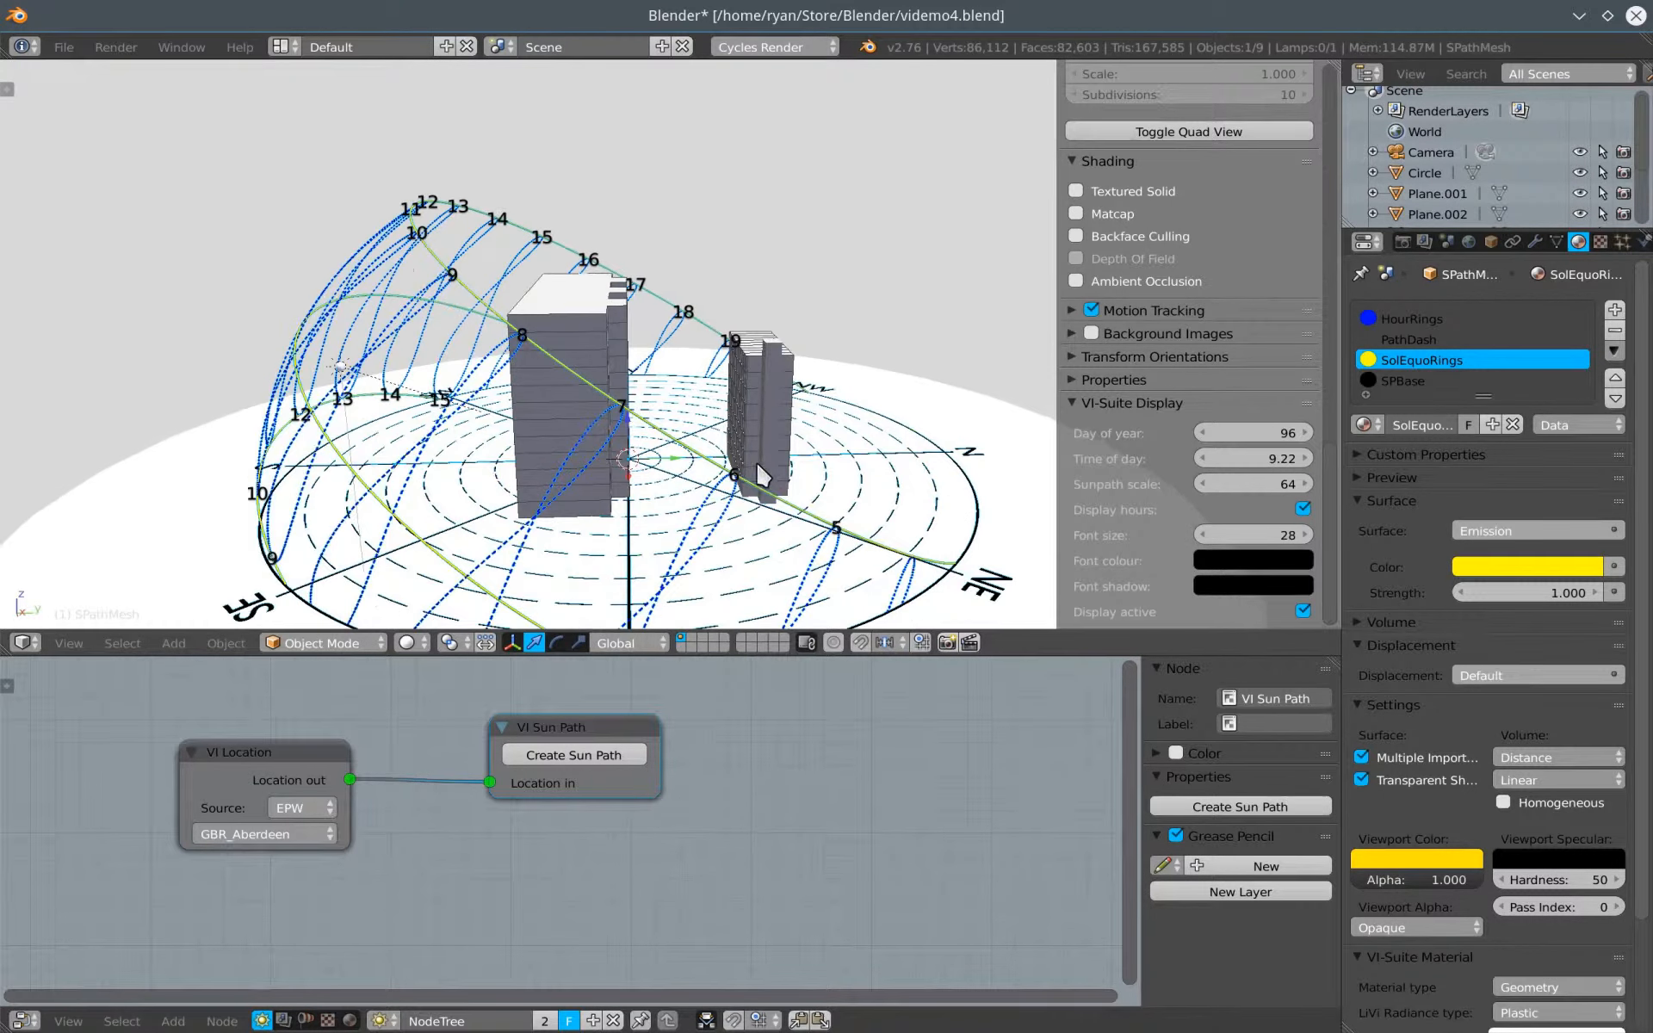
Turn the sun path's hour labels off and on again, twice
{"action": "left_click", "coordinate": [1302, 508]}
{"action": "left_click", "coordinate": [1302, 509]}
{"action": "mouse_move", "coordinate": [874, 507]}
{"action": "middle_mouse_down"}
{"action": "mouse_move", "coordinate": [782, 480]}
{"action": "mouse_move", "coordinate": [782, 499]}
{"action": "middle_mouse_up"}
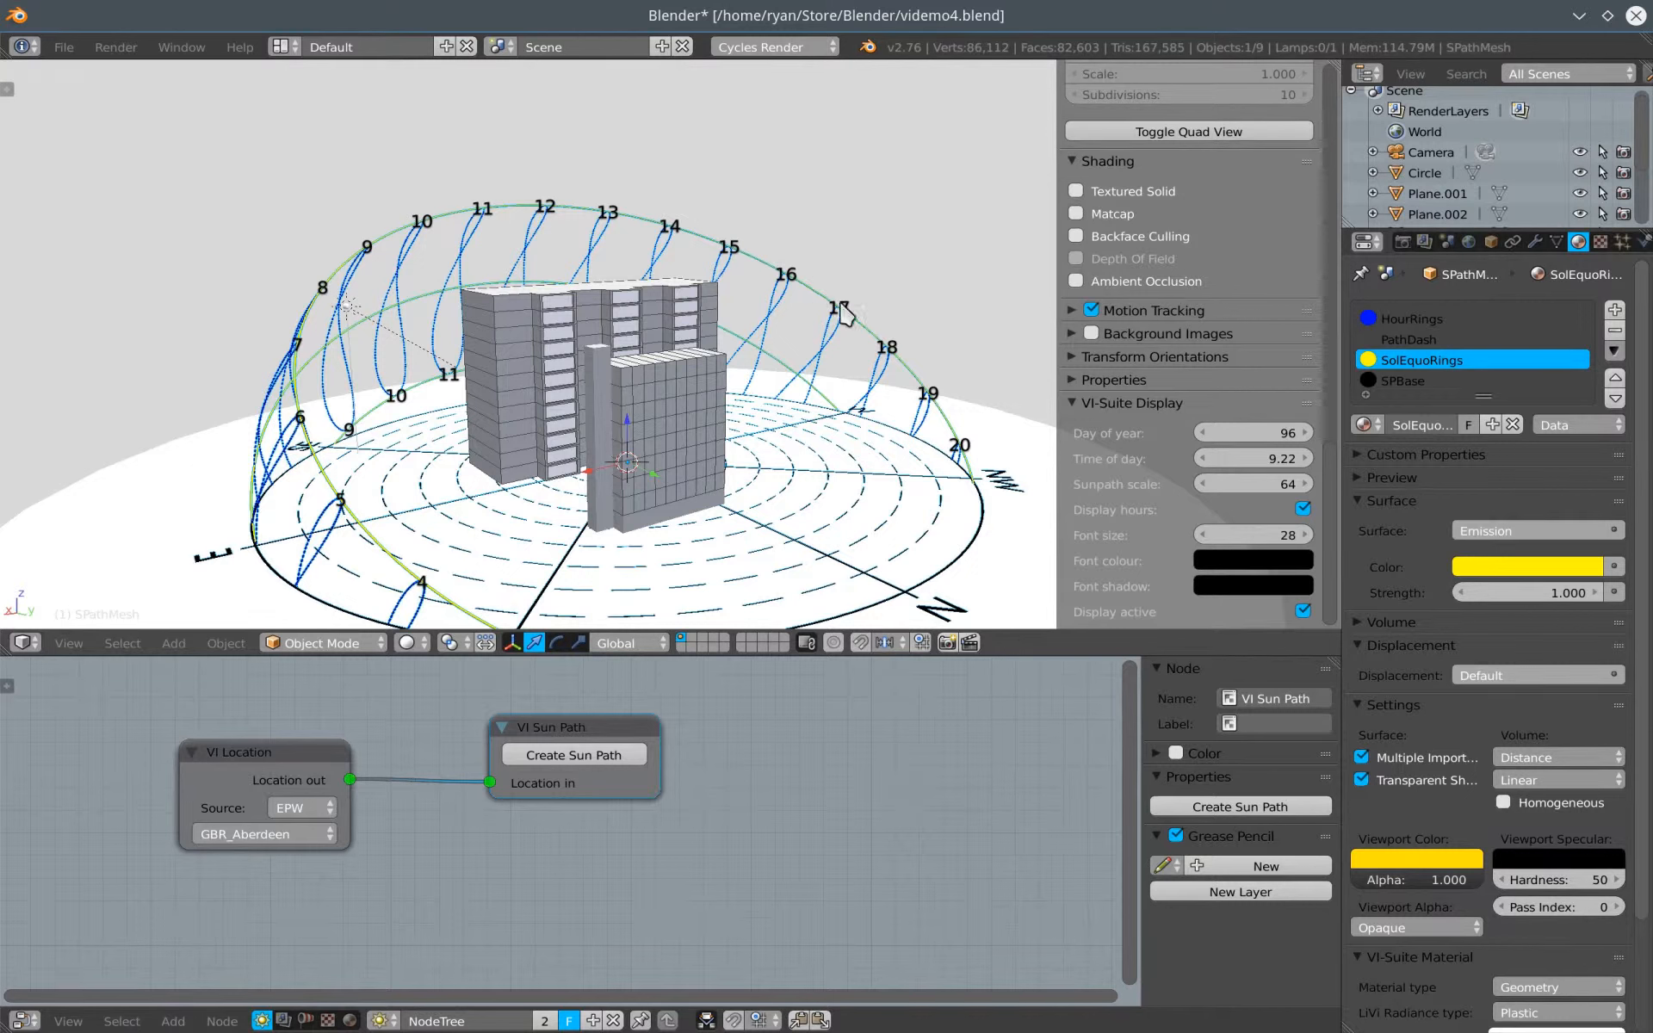
{"action": "left_click", "coordinate": [1303, 508]}
{"action": "left_click", "coordinate": [1303, 508]}
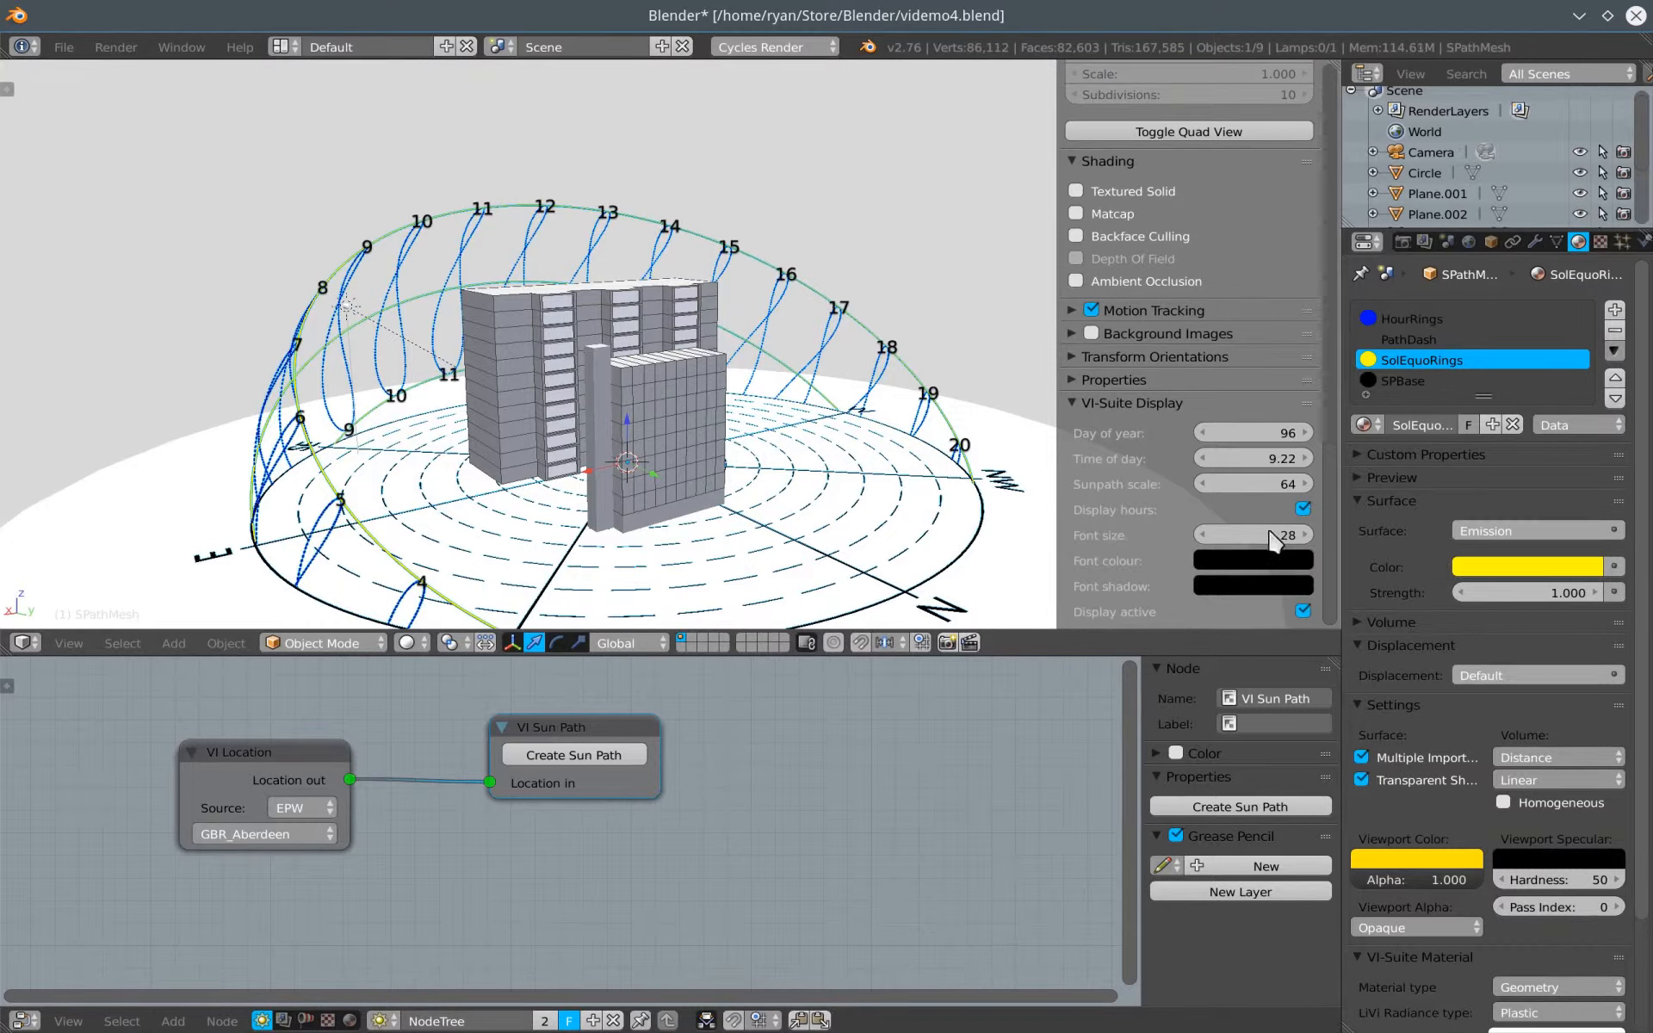
Reduce the hour labels' font size to 17
{"action": "left_click", "coordinate": [1198, 530]}
{"action": "left_click", "coordinate": [1198, 530]}
{"action": "left_click", "coordinate": [1198, 530]}
{"action": "left_click", "coordinate": [1198, 531]}
{"action": "left_click", "coordinate": [1198, 530]}
{"action": "left_click", "coordinate": [1198, 530]}
{"action": "left_click", "coordinate": [1198, 530]}
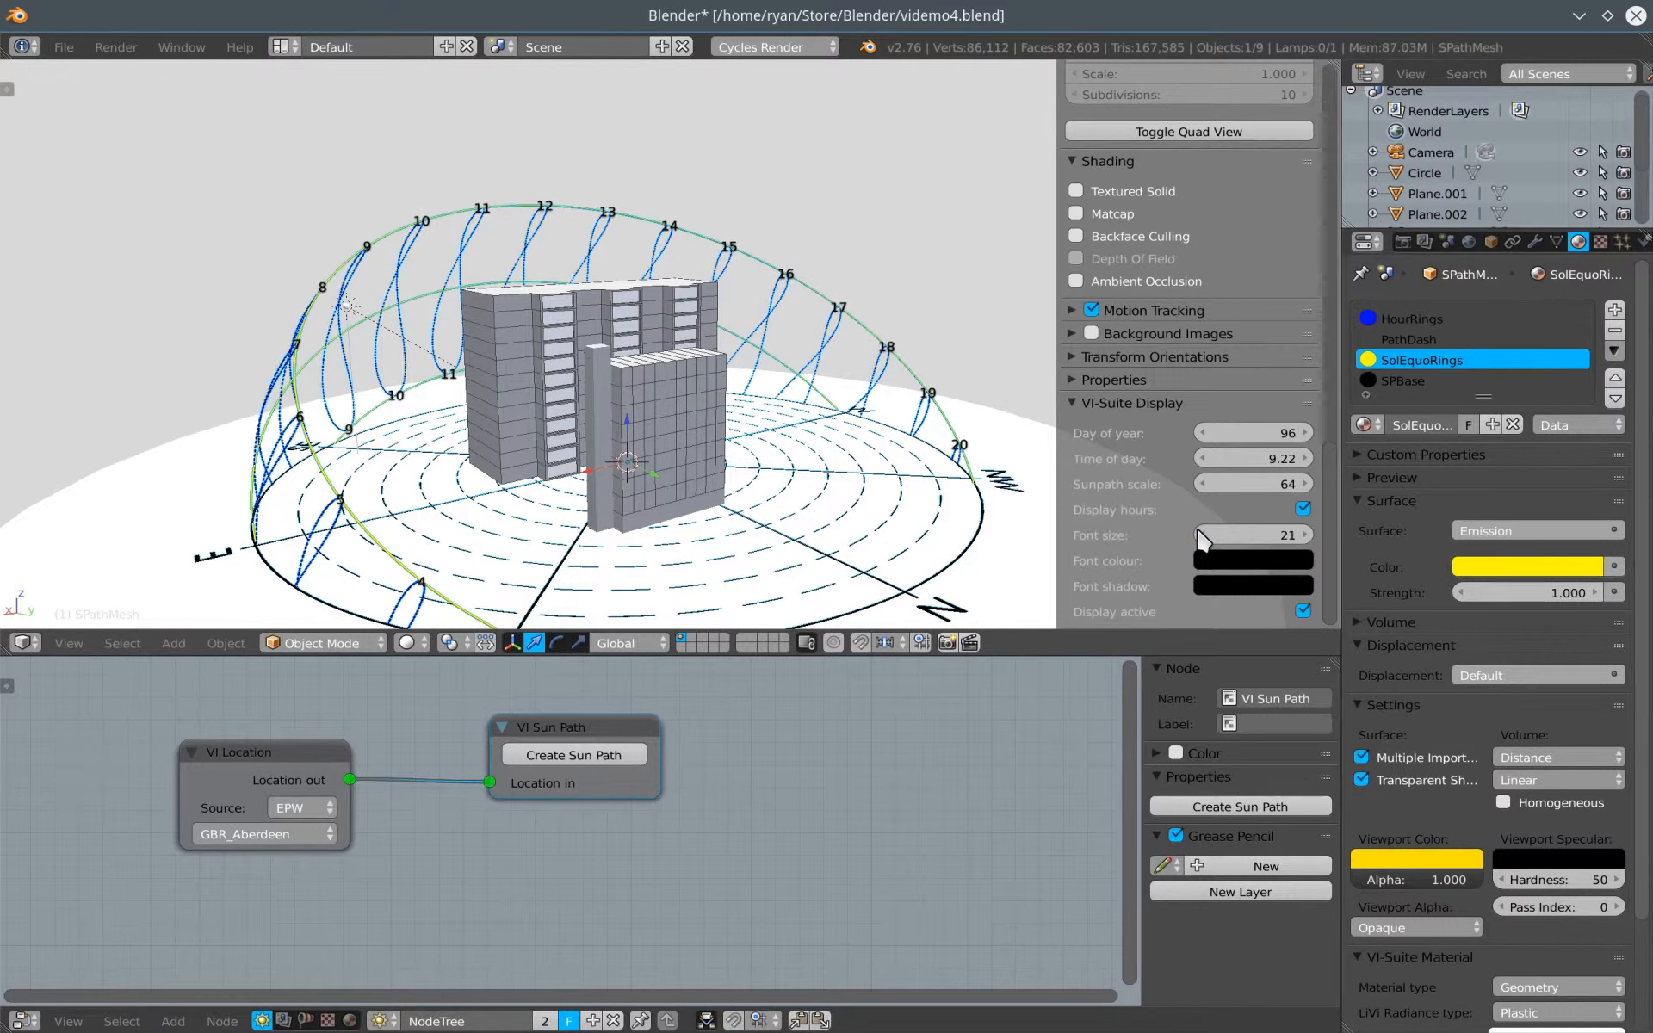
Change the hour labels' font shadow colour to full-brightness white
{"action": "left_click", "coordinate": [1243, 588]}
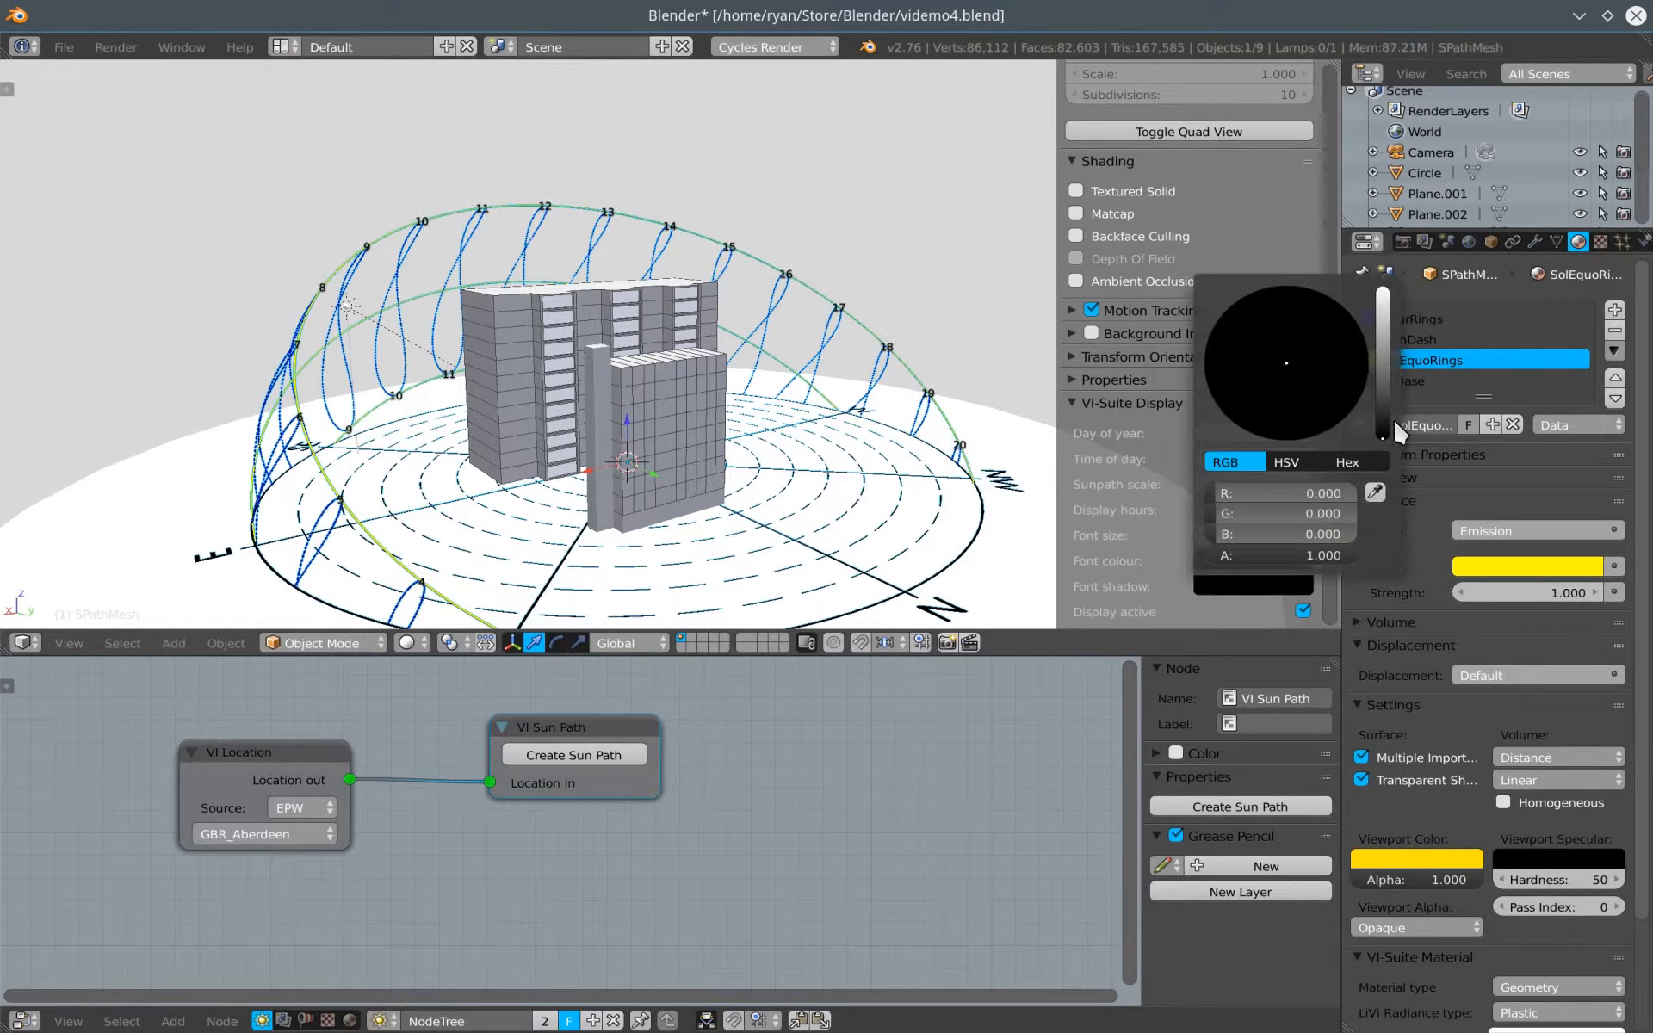
{"action": "left_click_drag", "start_coordinate": [1382, 436], "coordinate": [1382, 289]}
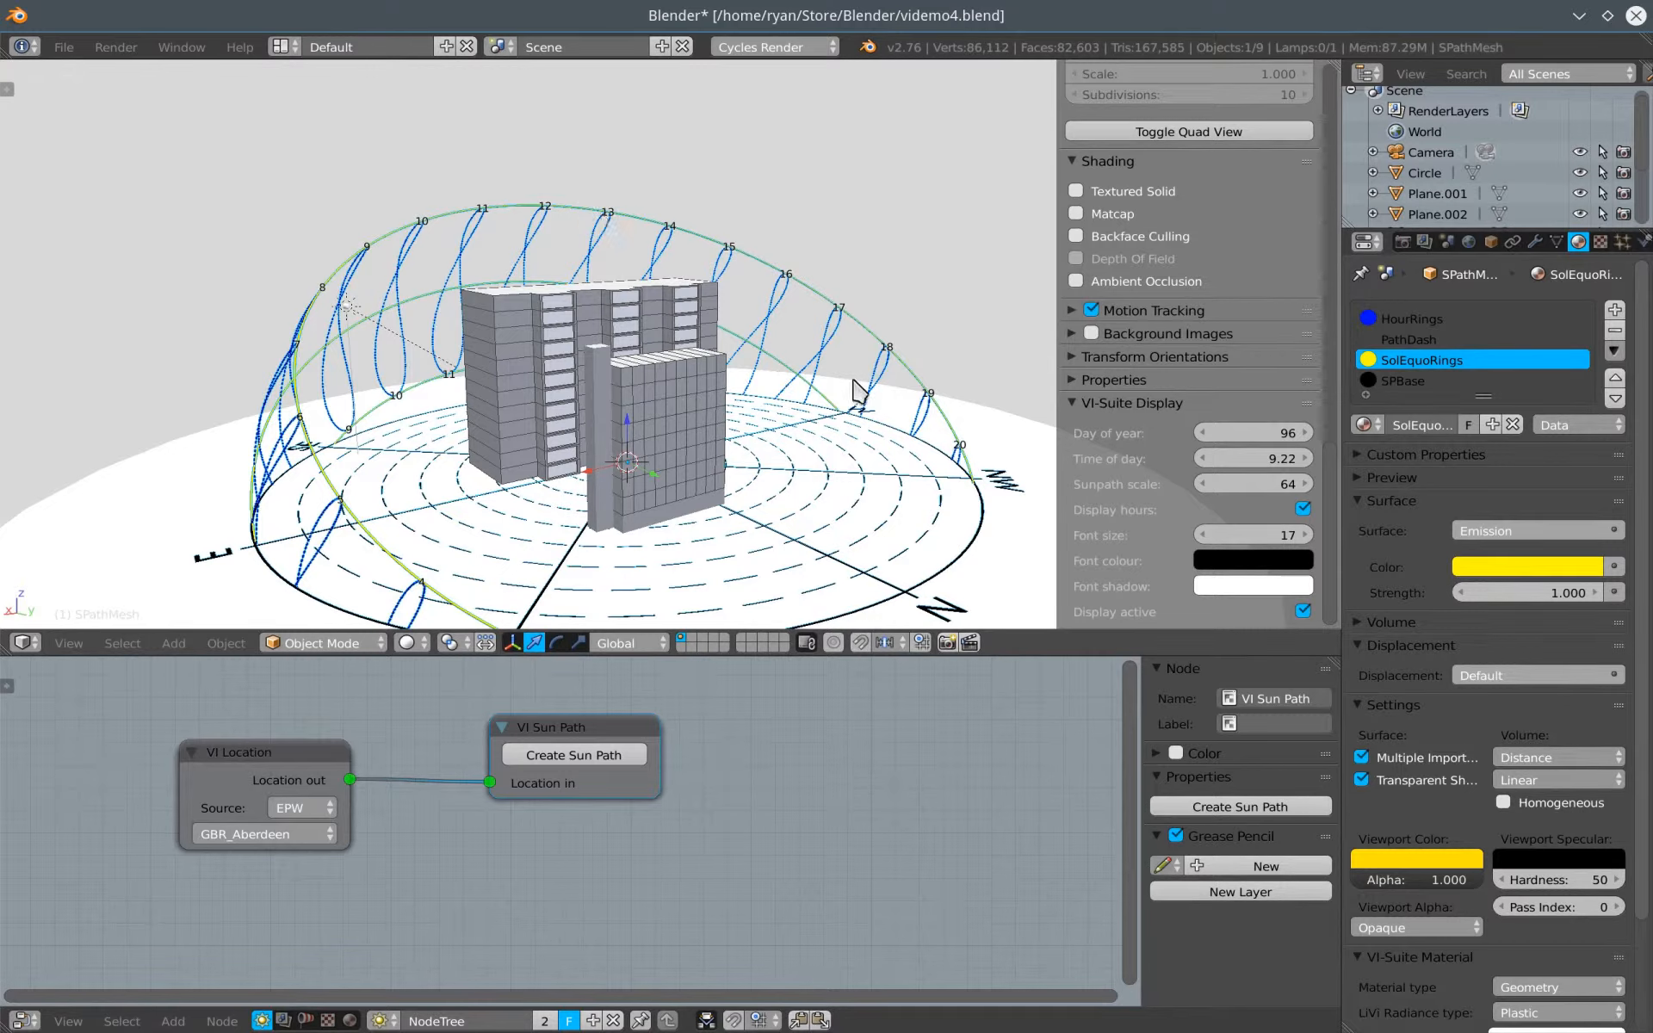
{"action": "mouse_move", "coordinate": [742, 529]}
{"action": "middle_mouse_down"}
{"action": "mouse_move", "coordinate": [656, 523]}
{"action": "mouse_move", "coordinate": [766, 549]}
{"action": "middle_mouse_up"}
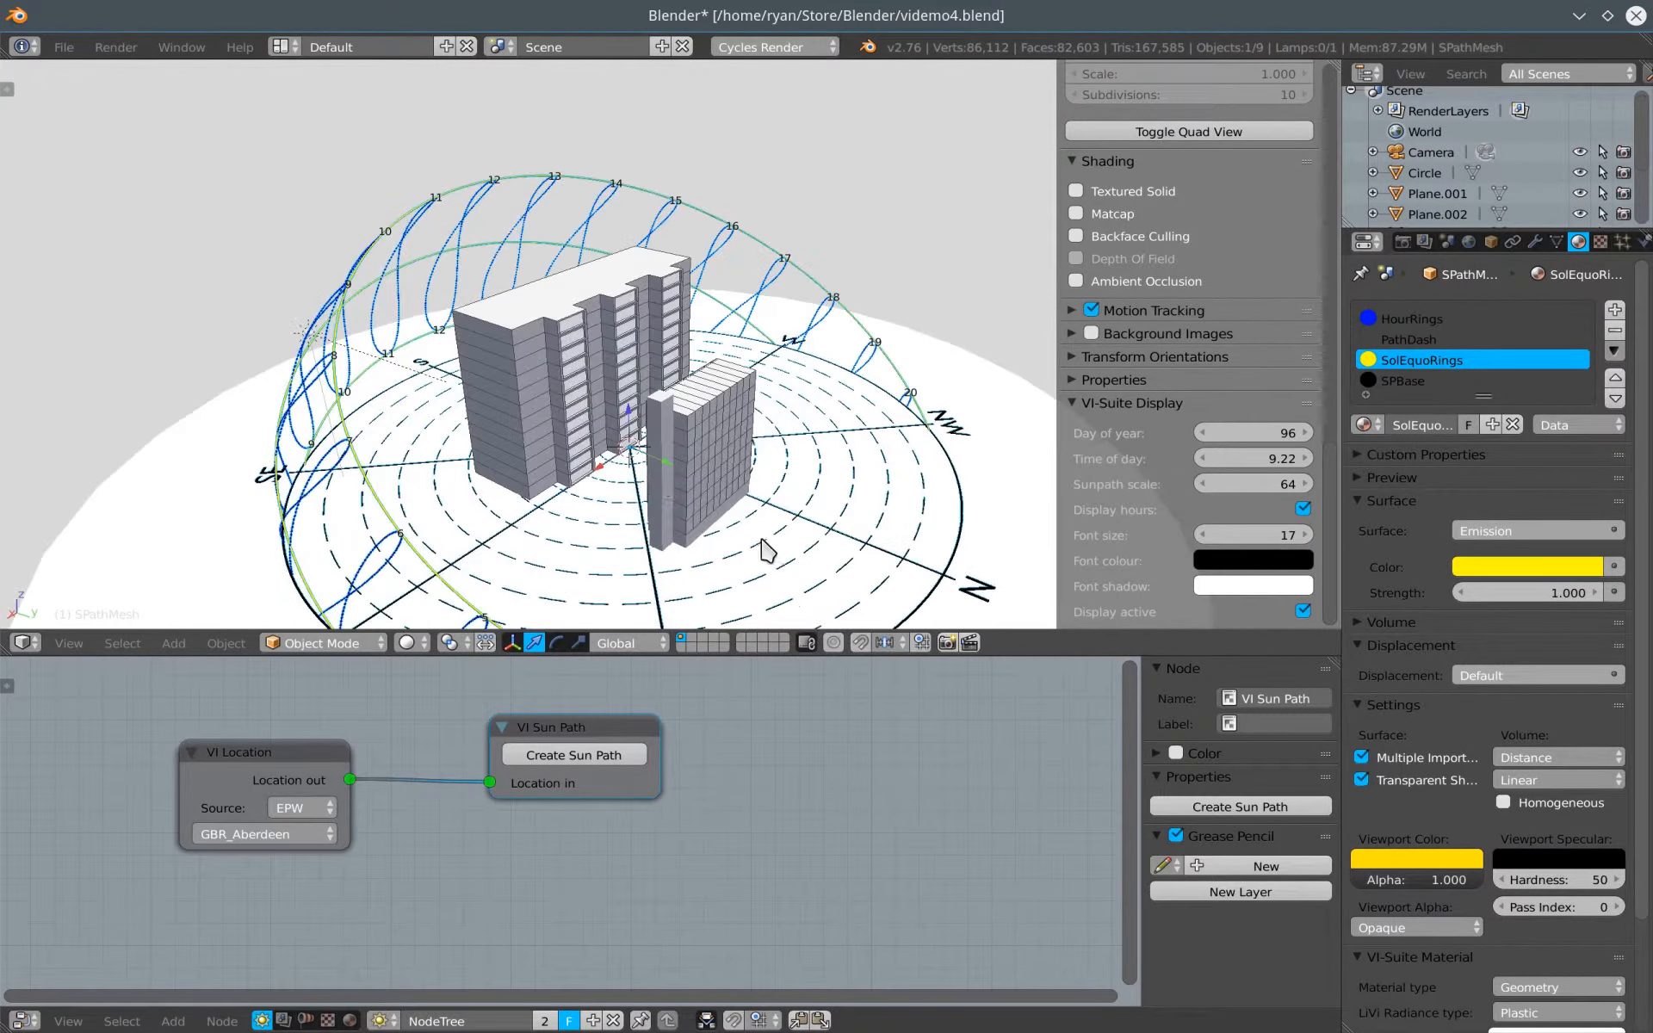
Set the sunpath scale to 55
{"action": "left_click_drag", "start_coordinate": [1295, 484], "coordinate": [1219, 485]}
{"action": "middle_click_drag", "start_coordinate": [651, 536], "coordinate": [709, 534]}
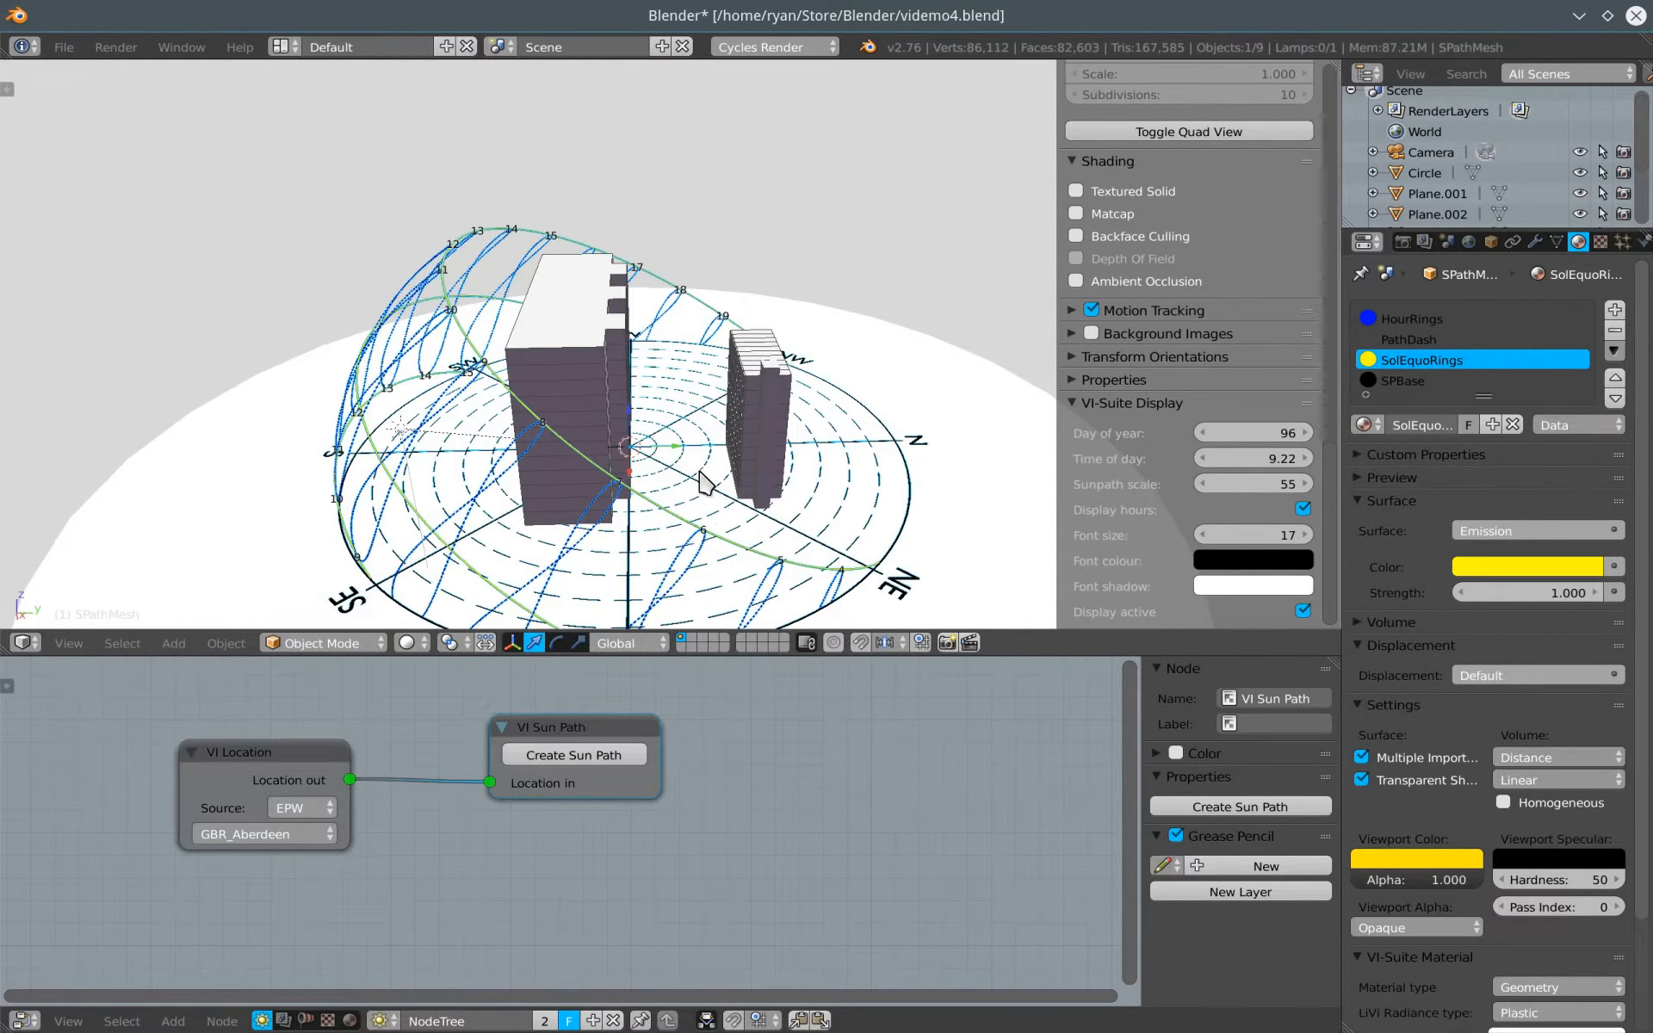
{"action": "middle_click_drag", "start_coordinate": [740, 516], "coordinate": [722, 481]}
Move the sun path up along the global Z axis by about 38.81 units, above the buildings
{"action": "key", "text": "g"}
{"action": "key", "text": "z"}
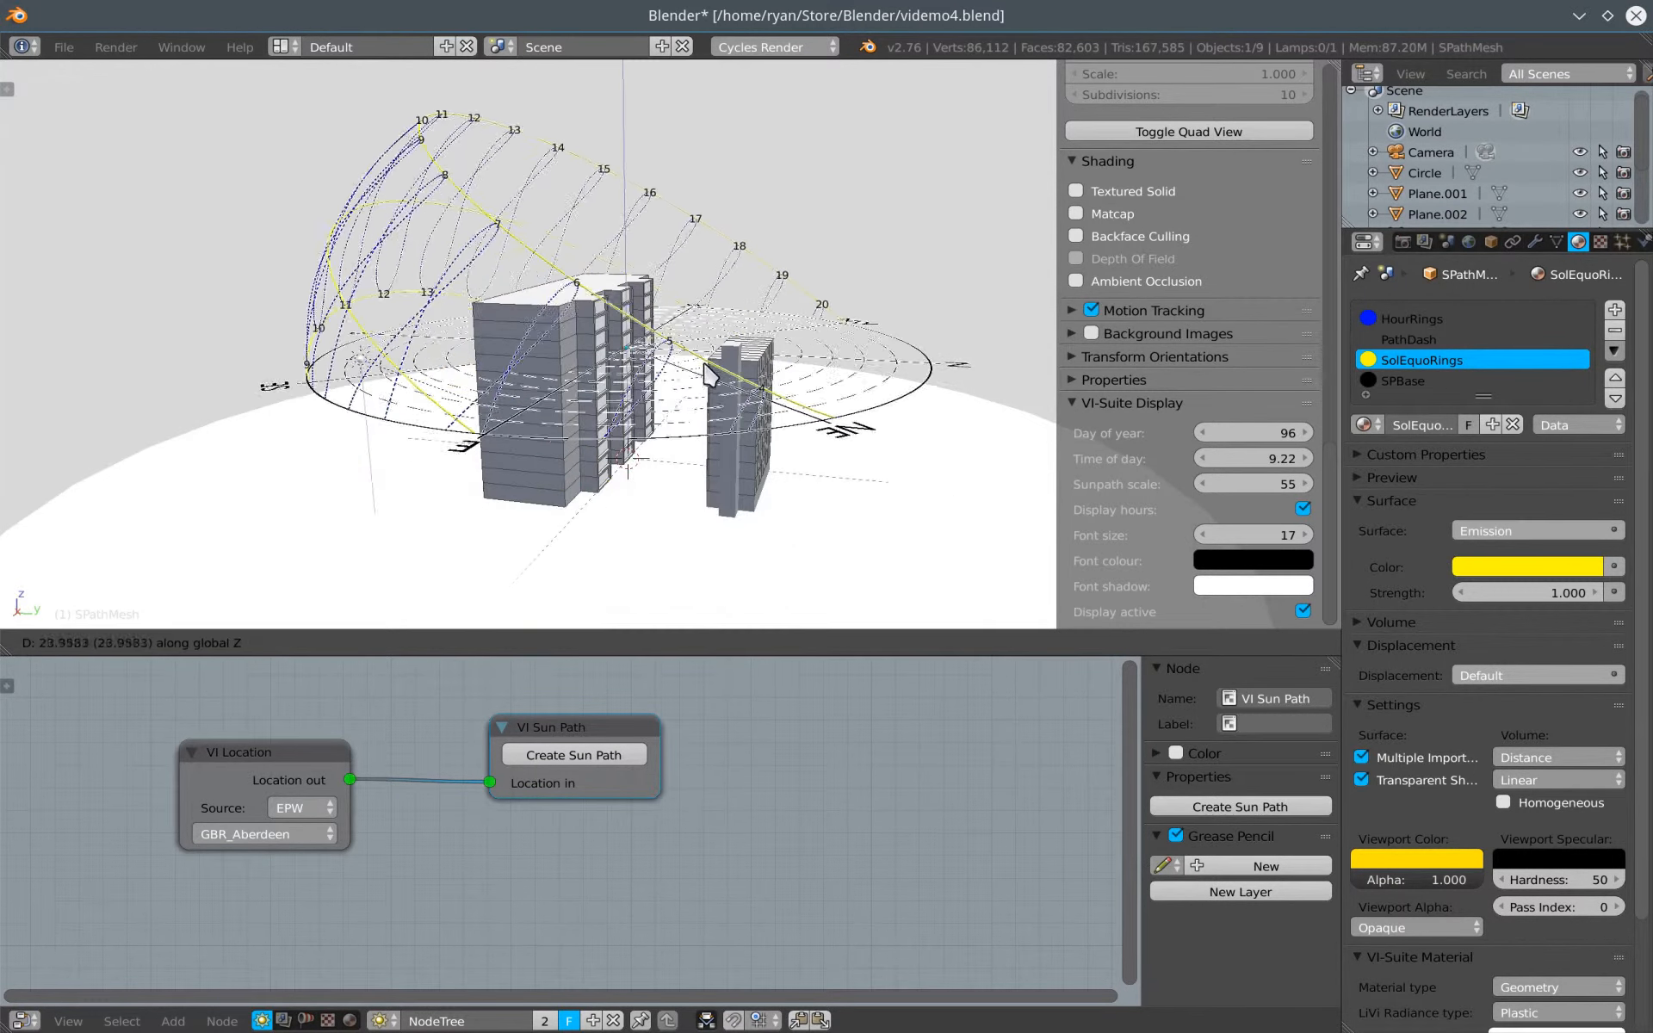
{"action": "left_click", "coordinate": [700, 304]}
Shrink the sun path to a sunpath scale of 19
{"action": "middle_click_drag", "start_coordinate": [768, 296], "coordinate": [751, 335]}
{"action": "middle_click_drag", "start_coordinate": [769, 190], "coordinate": [706, 387]}
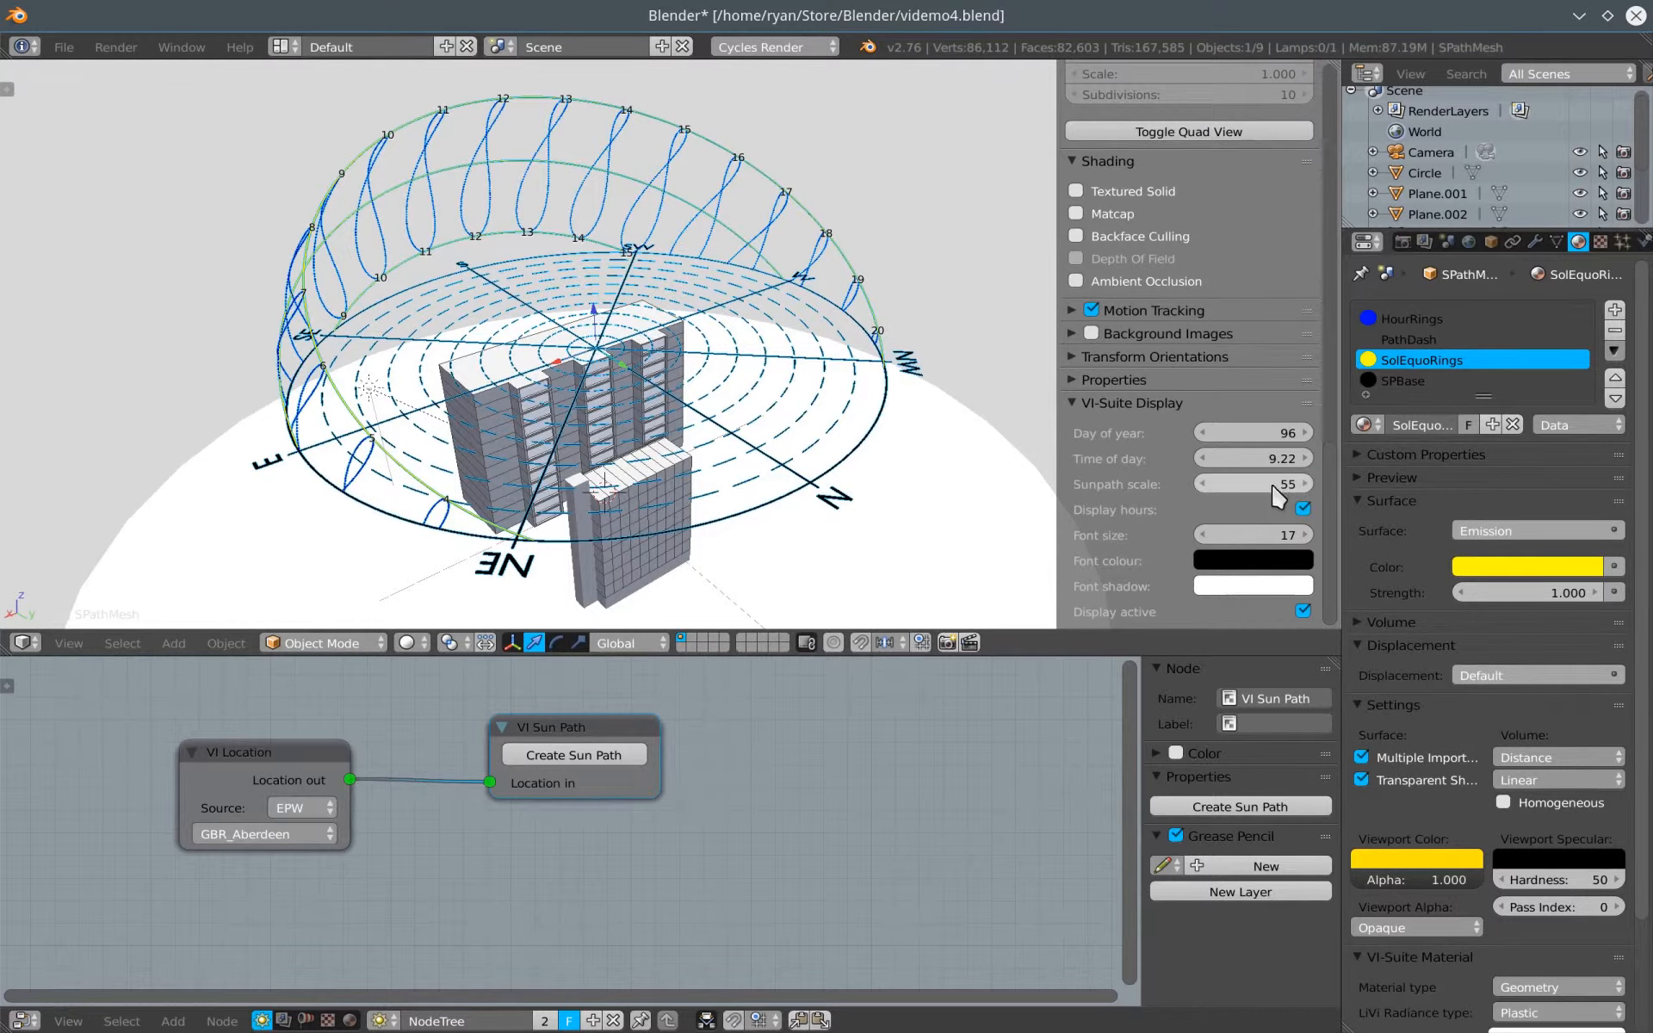
{"action": "left_click_drag", "start_coordinate": [1272, 486], "coordinate": [1205, 486]}
{"action": "middle_click_drag", "start_coordinate": [893, 498], "coordinate": [667, 405]}
Move the sun path about -5.88 units along global Y, over the taller building's roof, and deselect it
{"action": "key", "text": "g"}
{"action": "key", "text": "y"}
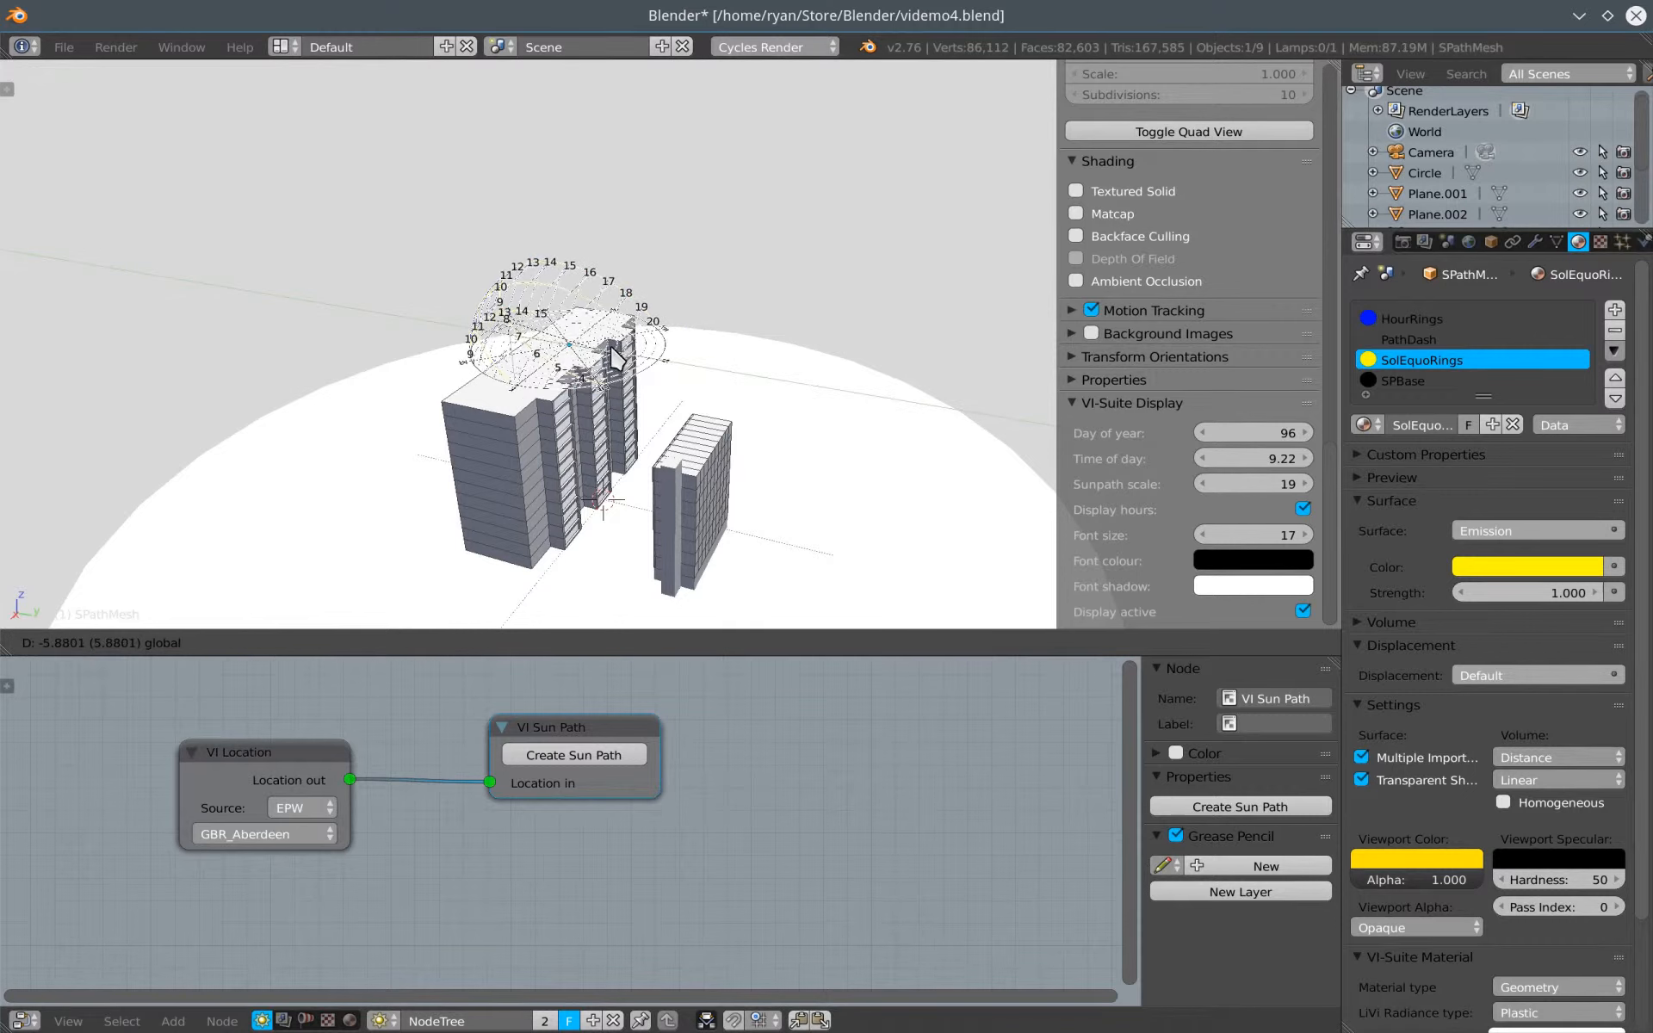
{"action": "left_click", "coordinate": [613, 356]}
{"action": "middle_click_drag", "start_coordinate": [800, 439], "coordinate": [817, 394]}
{"action": "key", "text": "a"}
{"action": "scroll", "coordinate": [530, 328], "scroll_direction": "up", "scroll_amount": 4}
{"action": "scroll", "coordinate": [534, 336], "scroll_direction": "up", "scroll_amount": 1}
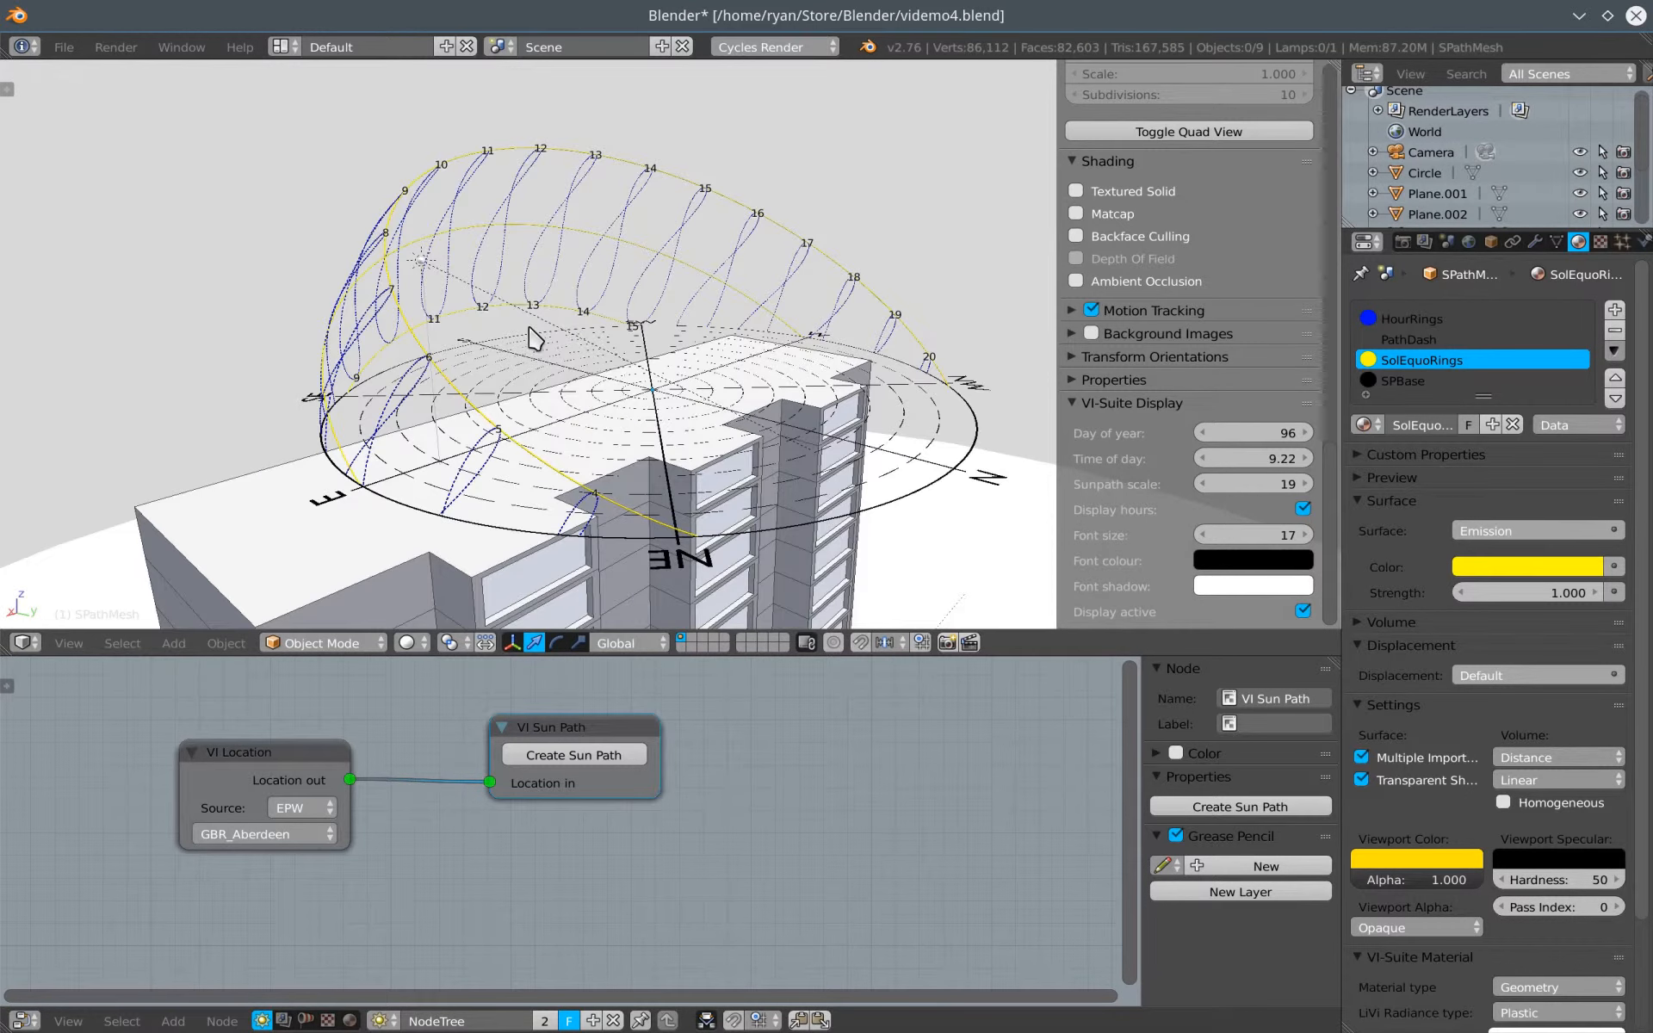
{"action": "scroll", "coordinate": [554, 383], "scroll_direction": "up", "scroll_amount": 3}
{"action": "middle_click_drag", "start_coordinate": [556, 378], "coordinate": [527, 374]}
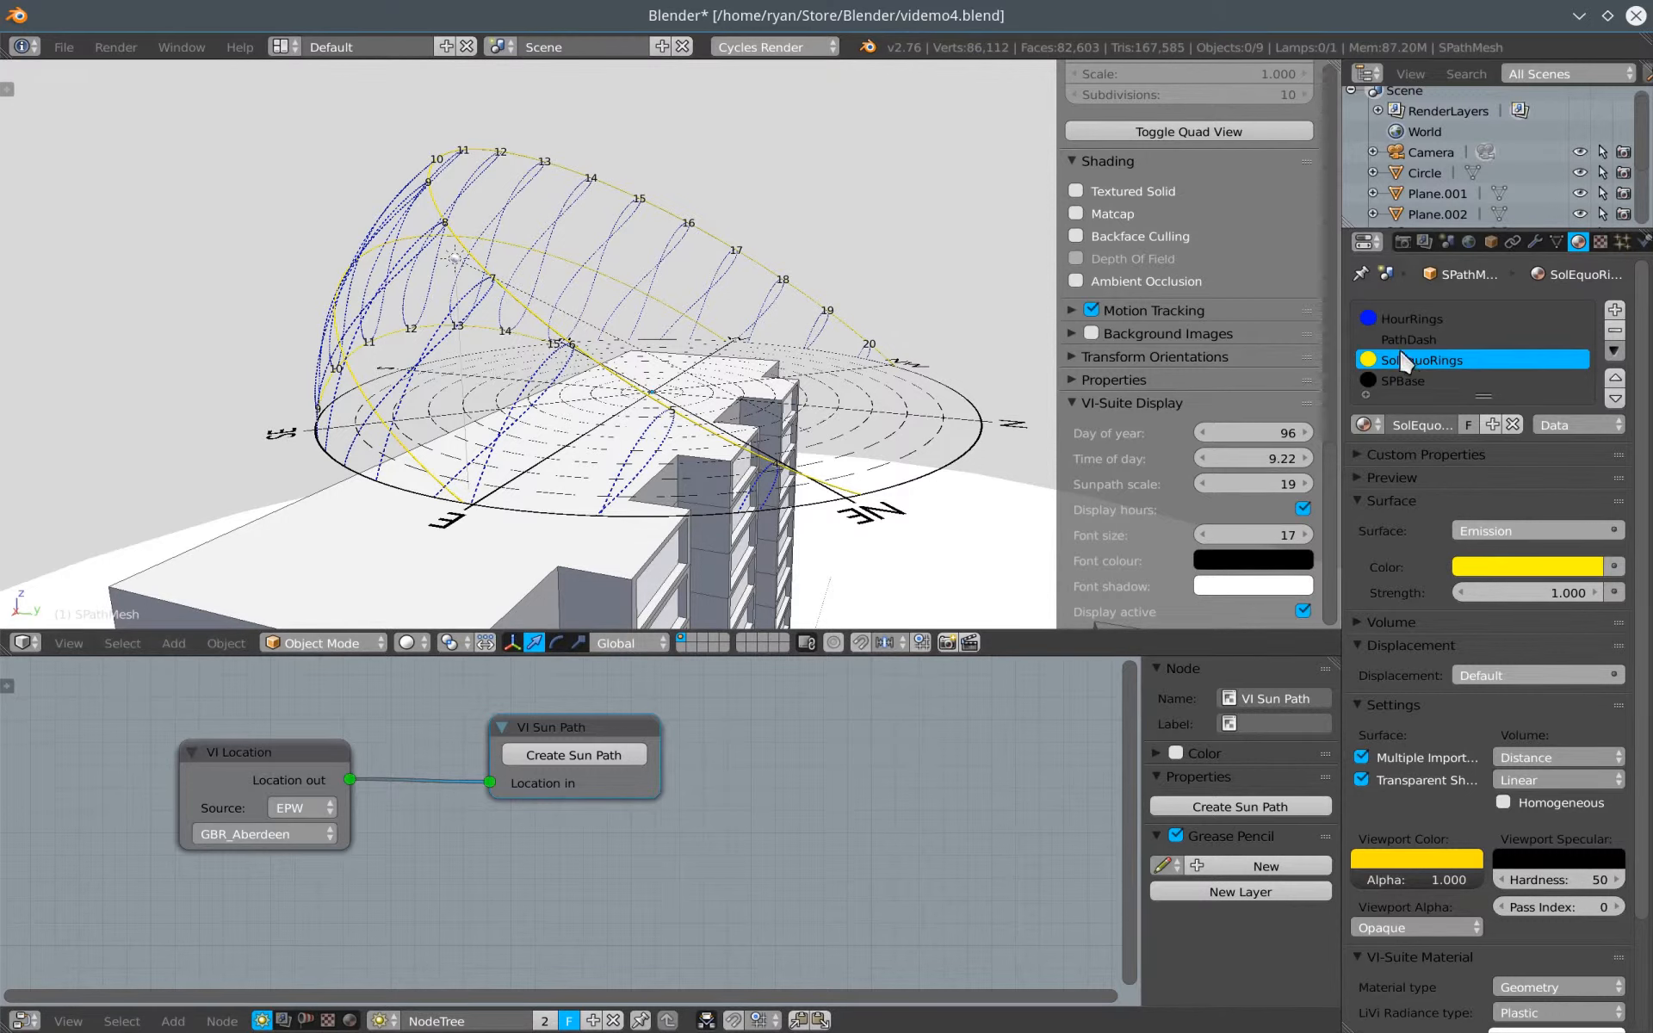
Enable nodes for the sun path's PathDash material and set its surface shader to Diffuse BSDF
{"action": "scroll", "coordinate": [522, 416], "scroll_direction": "up", "scroll_amount": 5}
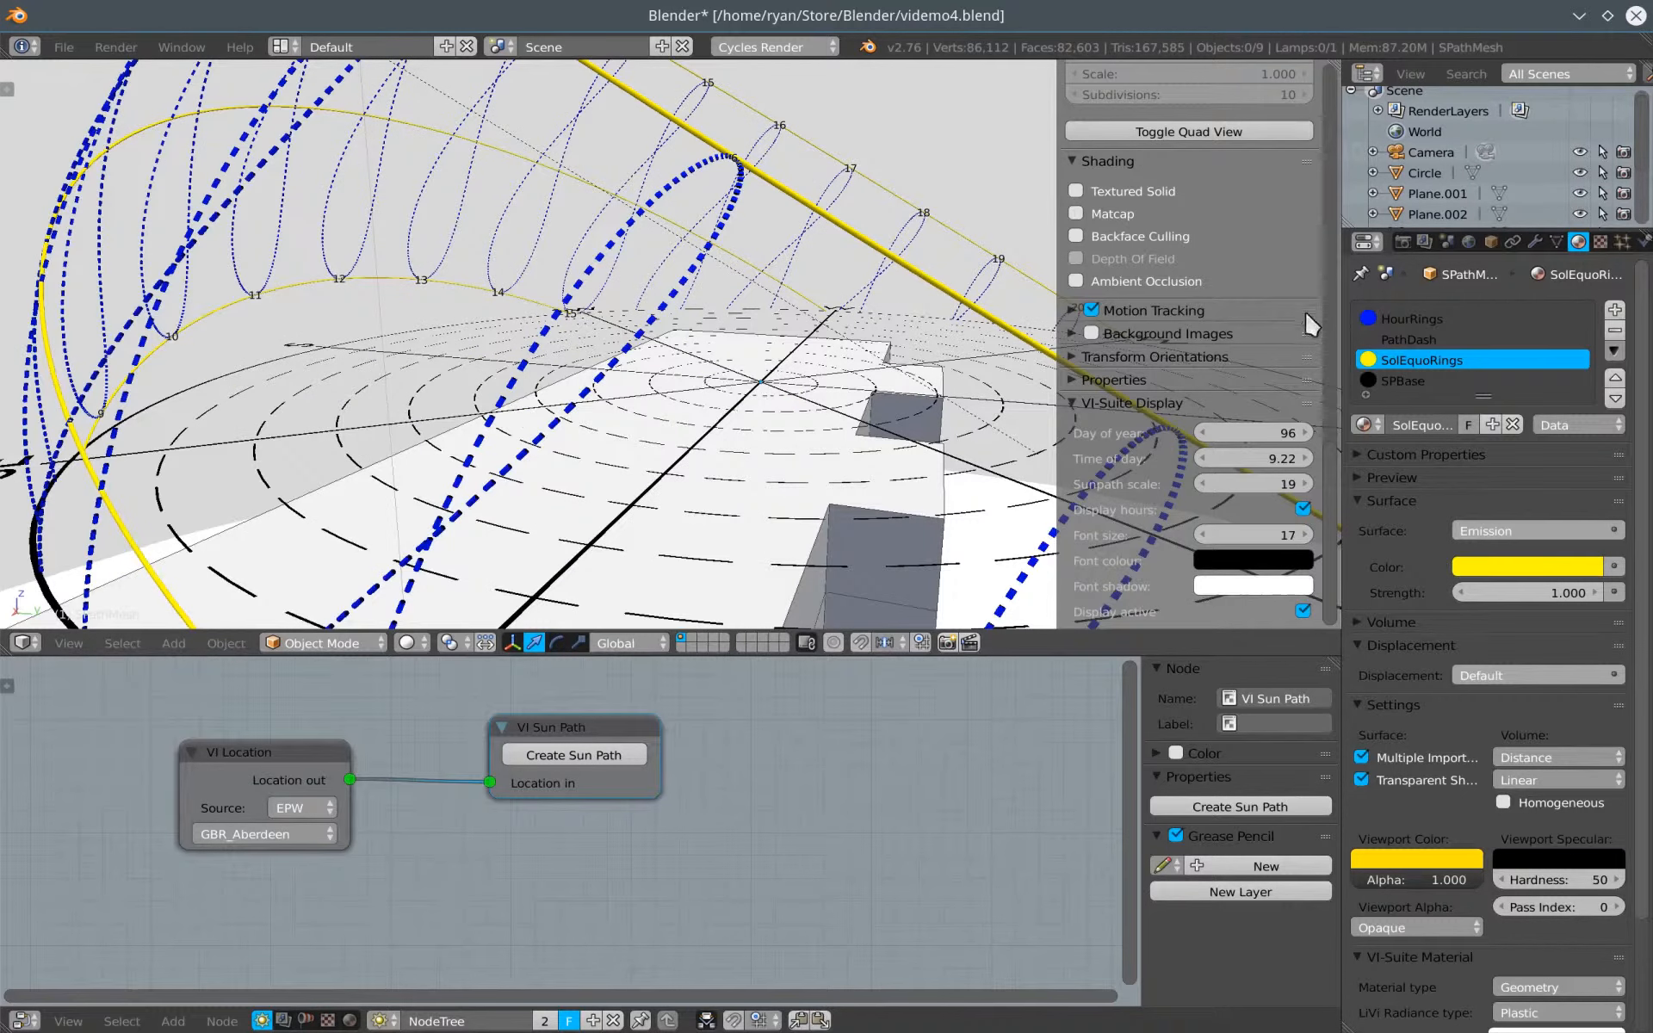
{"action": "left_click", "coordinate": [1408, 339]}
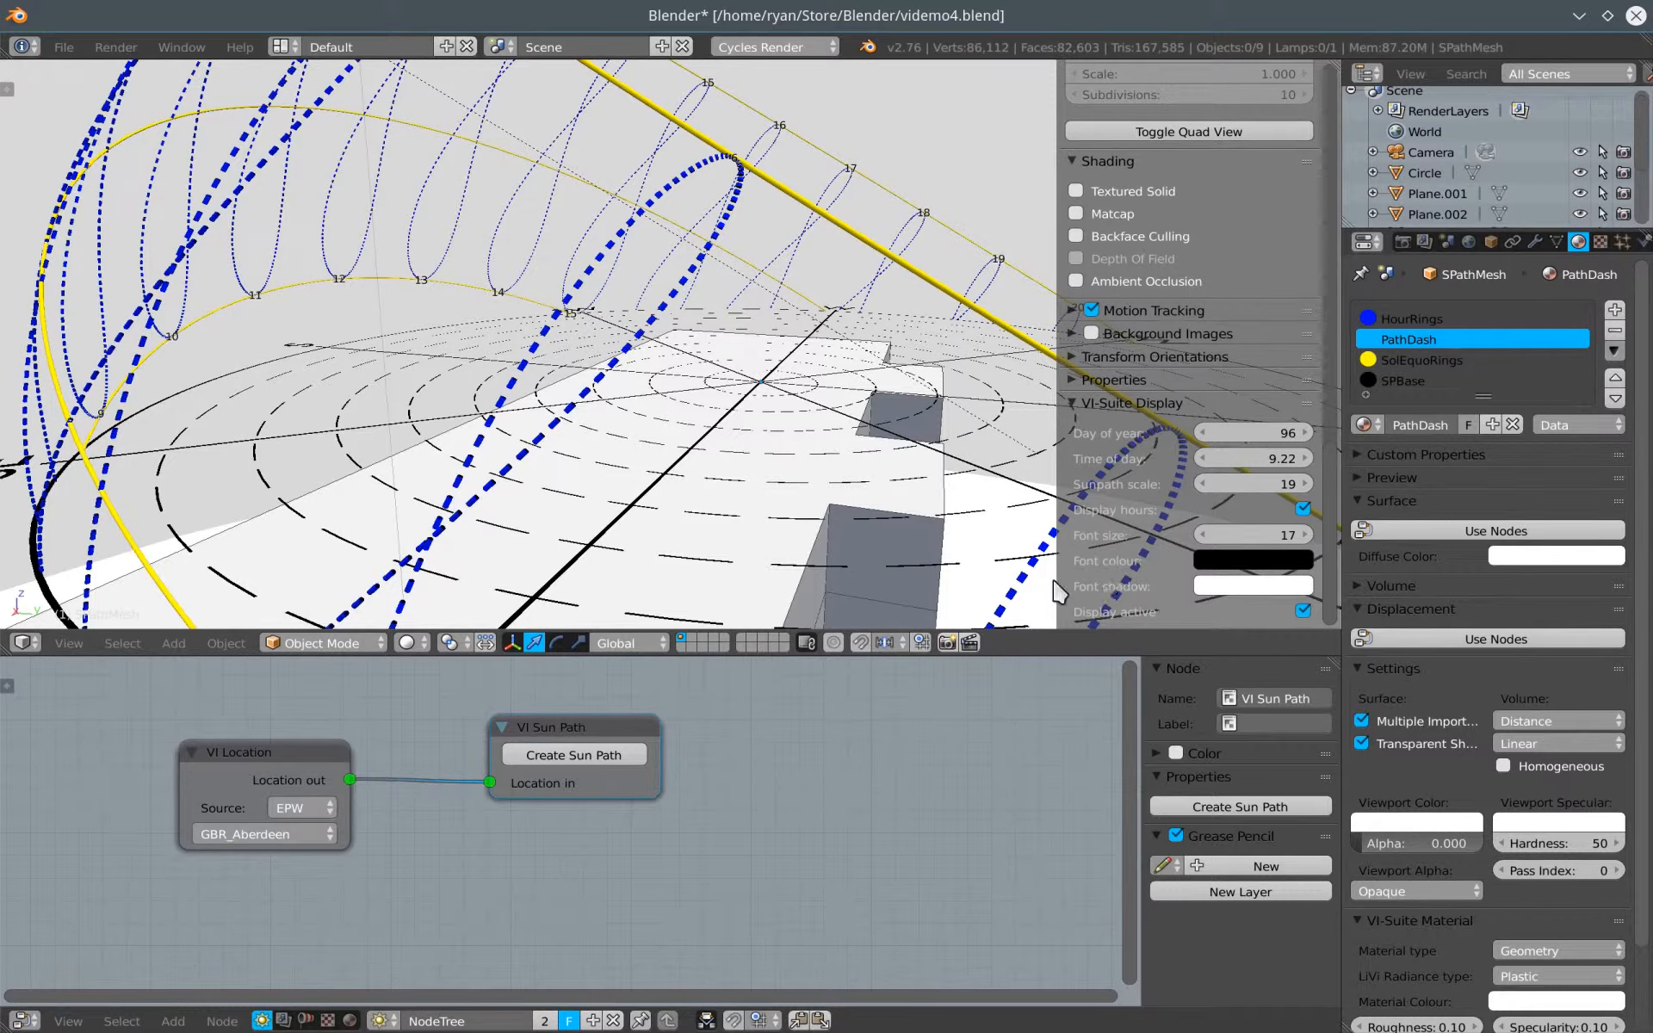
{"action": "left_click", "coordinate": [1496, 530]}
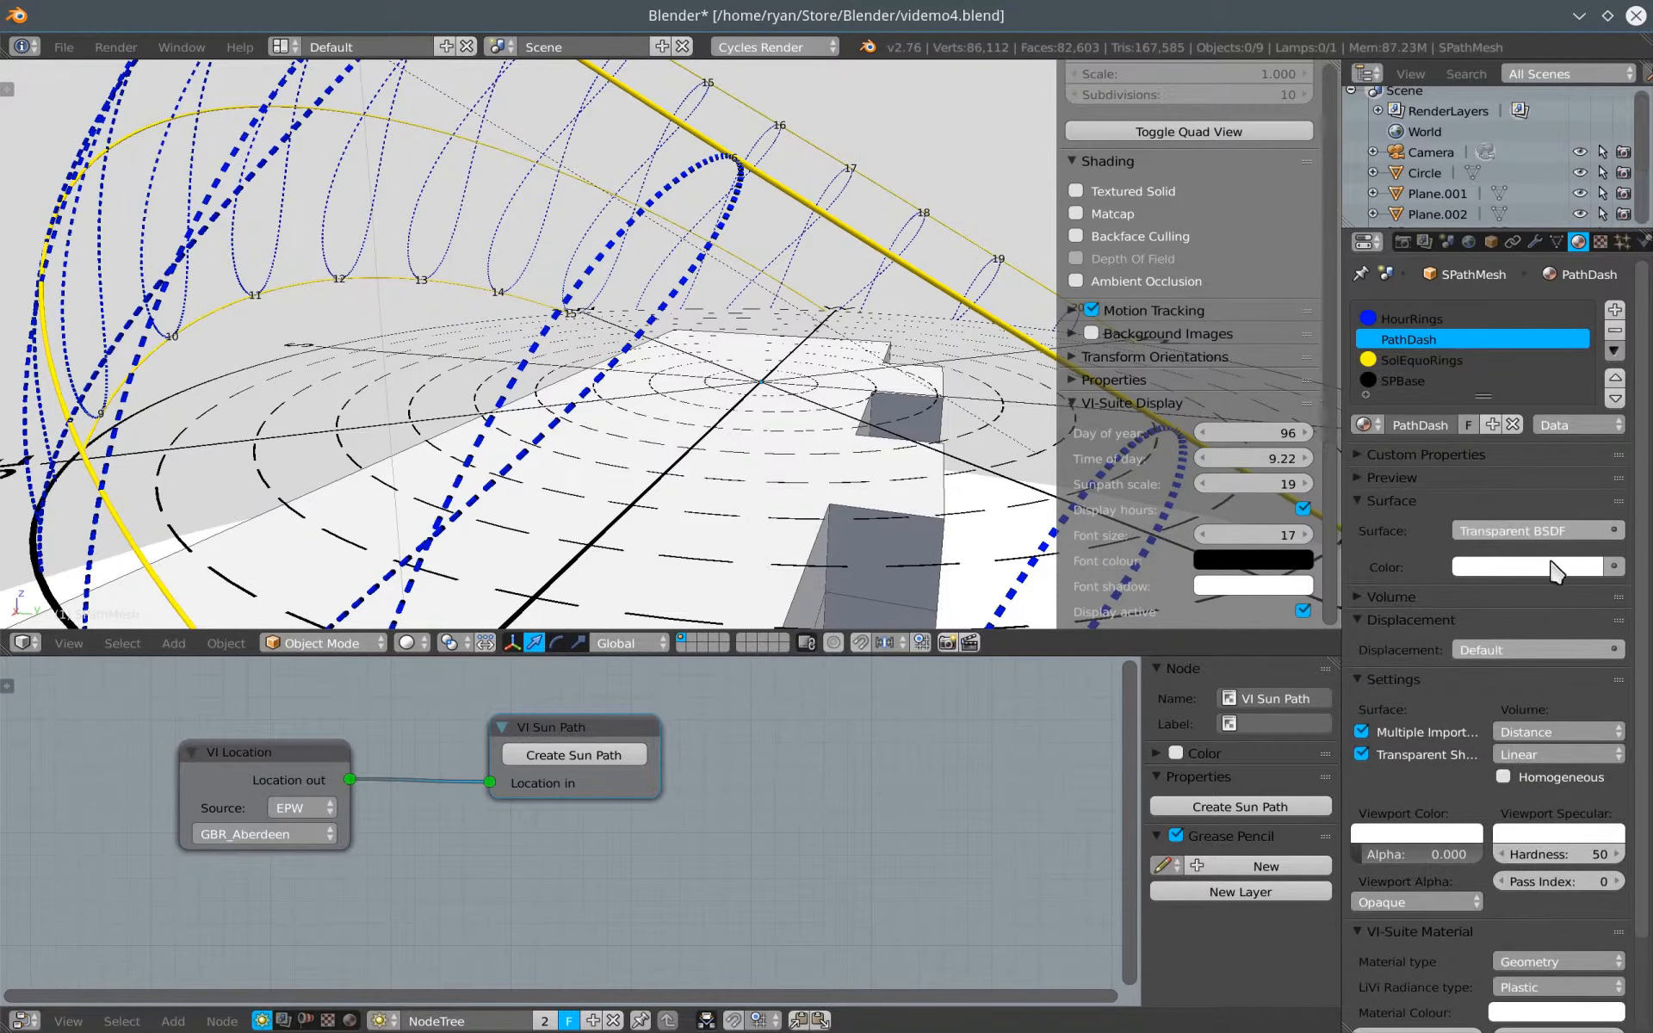
{"action": "left_click", "coordinate": [1533, 537]}
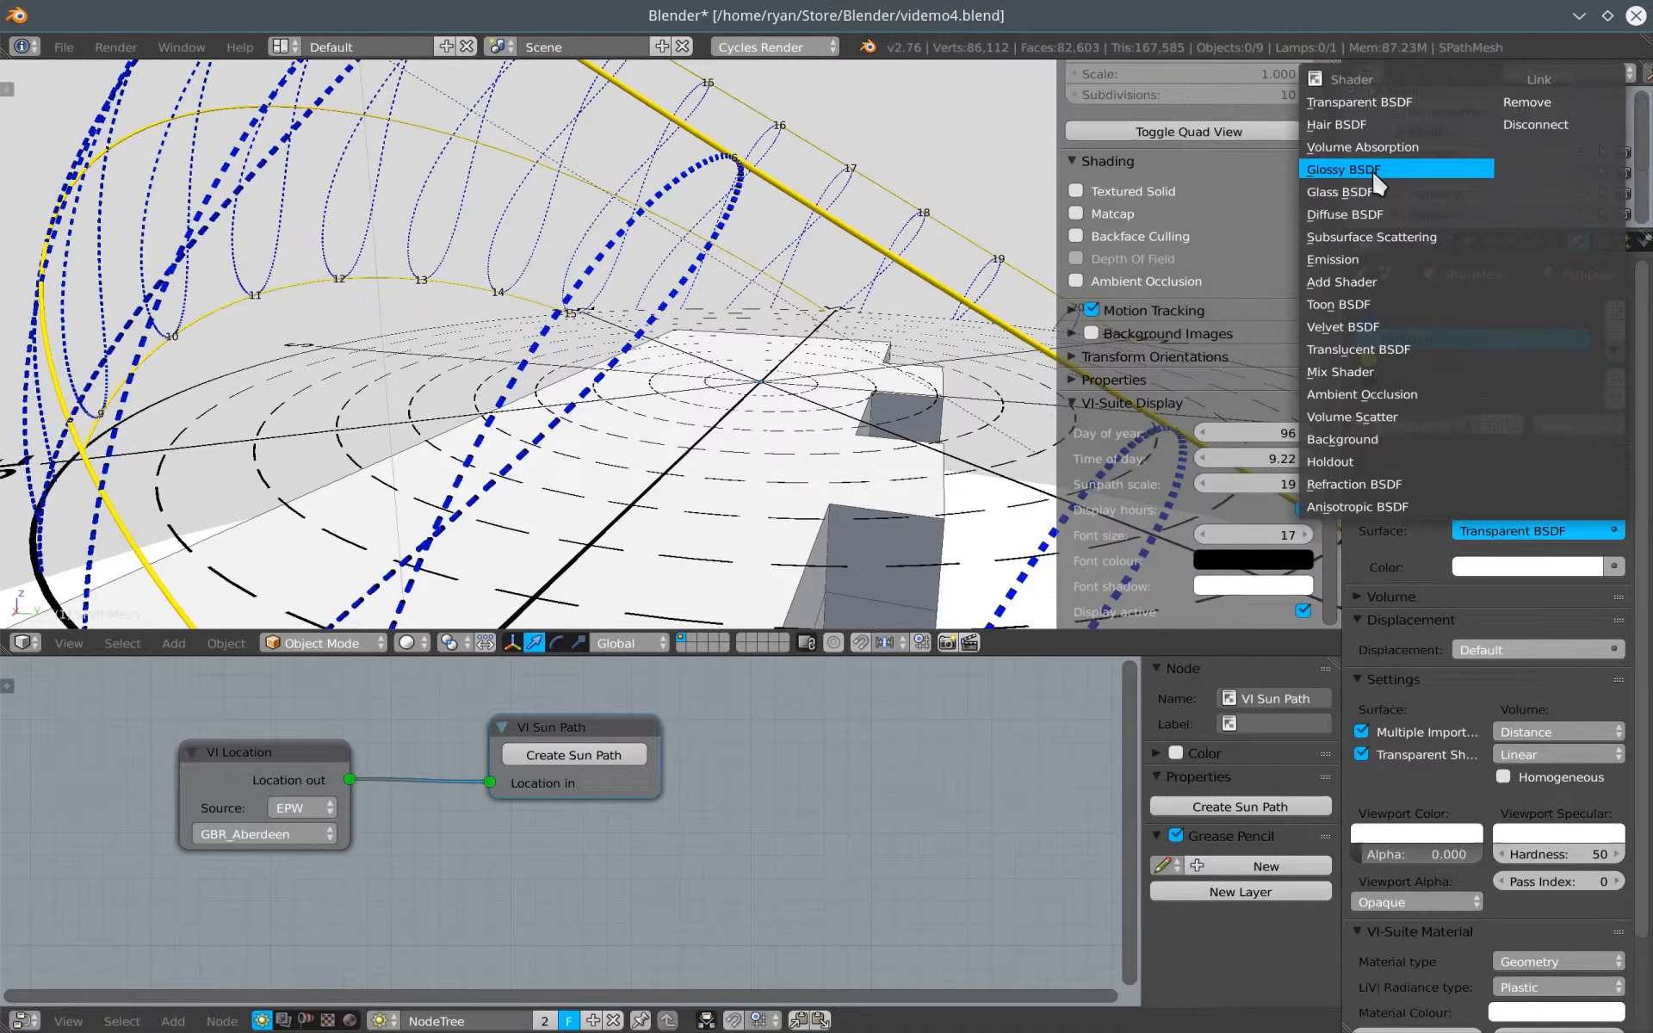
{"action": "left_click", "coordinate": [1368, 214]}
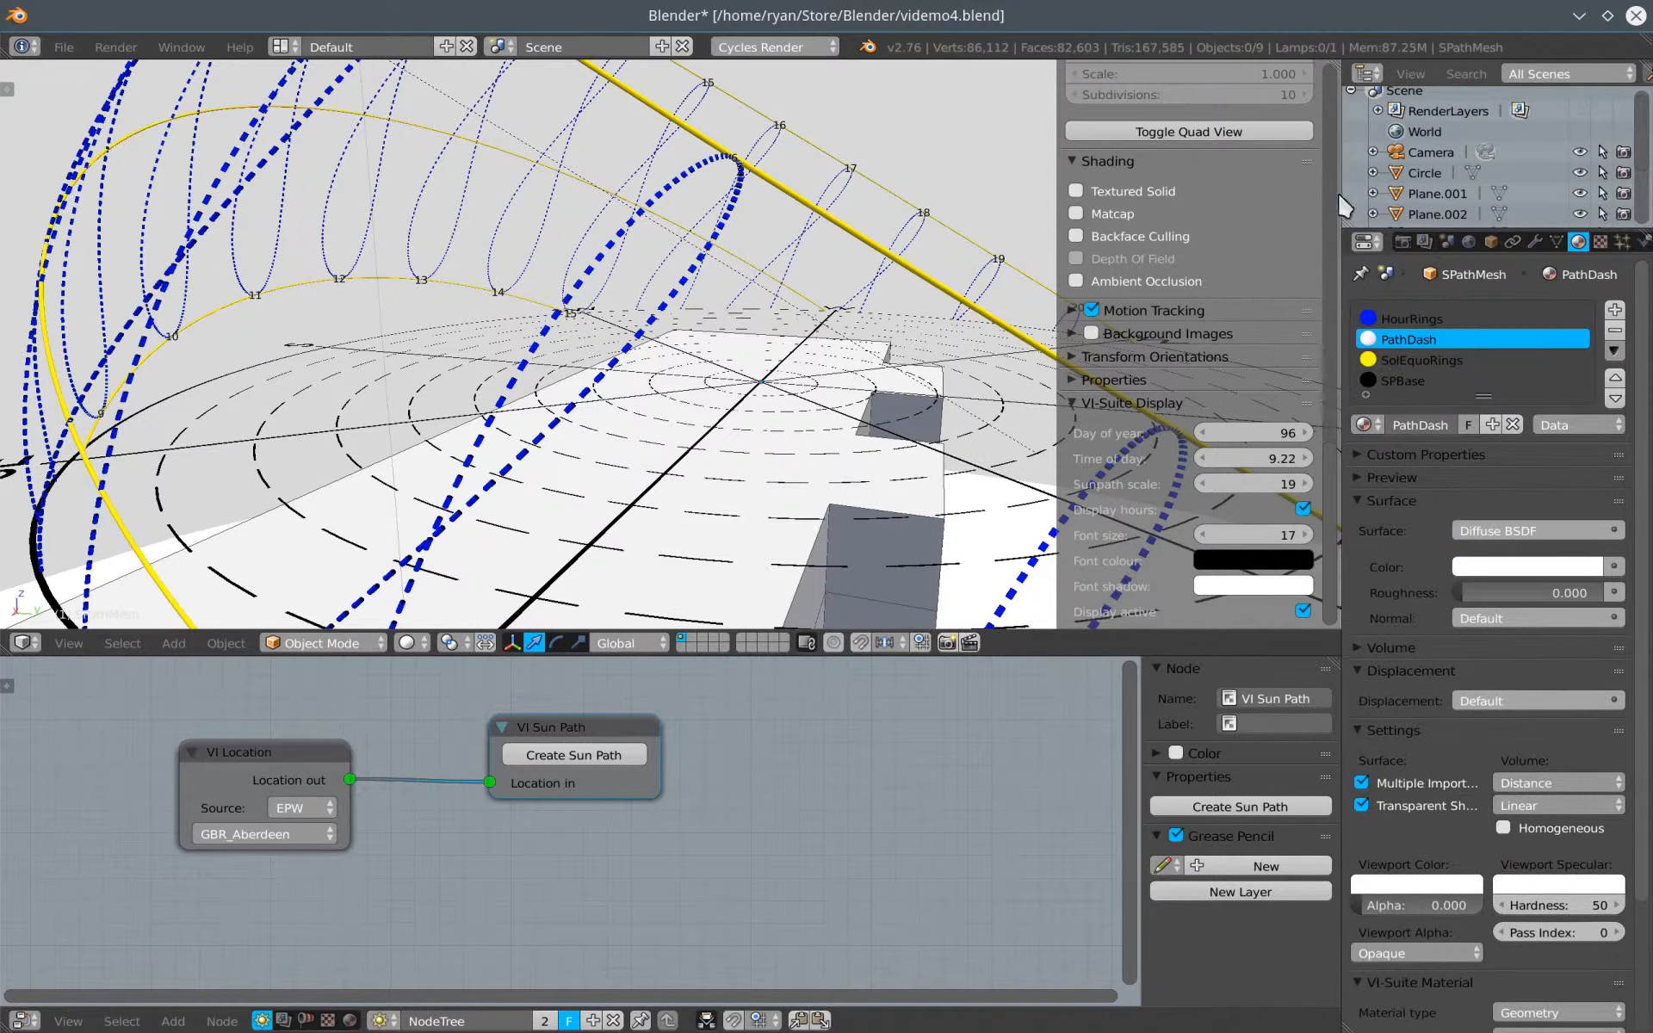
Turn the sun path object's transparency display off and back on, comparing how its base disc appears over the roof
{"action": "left_click", "coordinate": [1490, 241]}
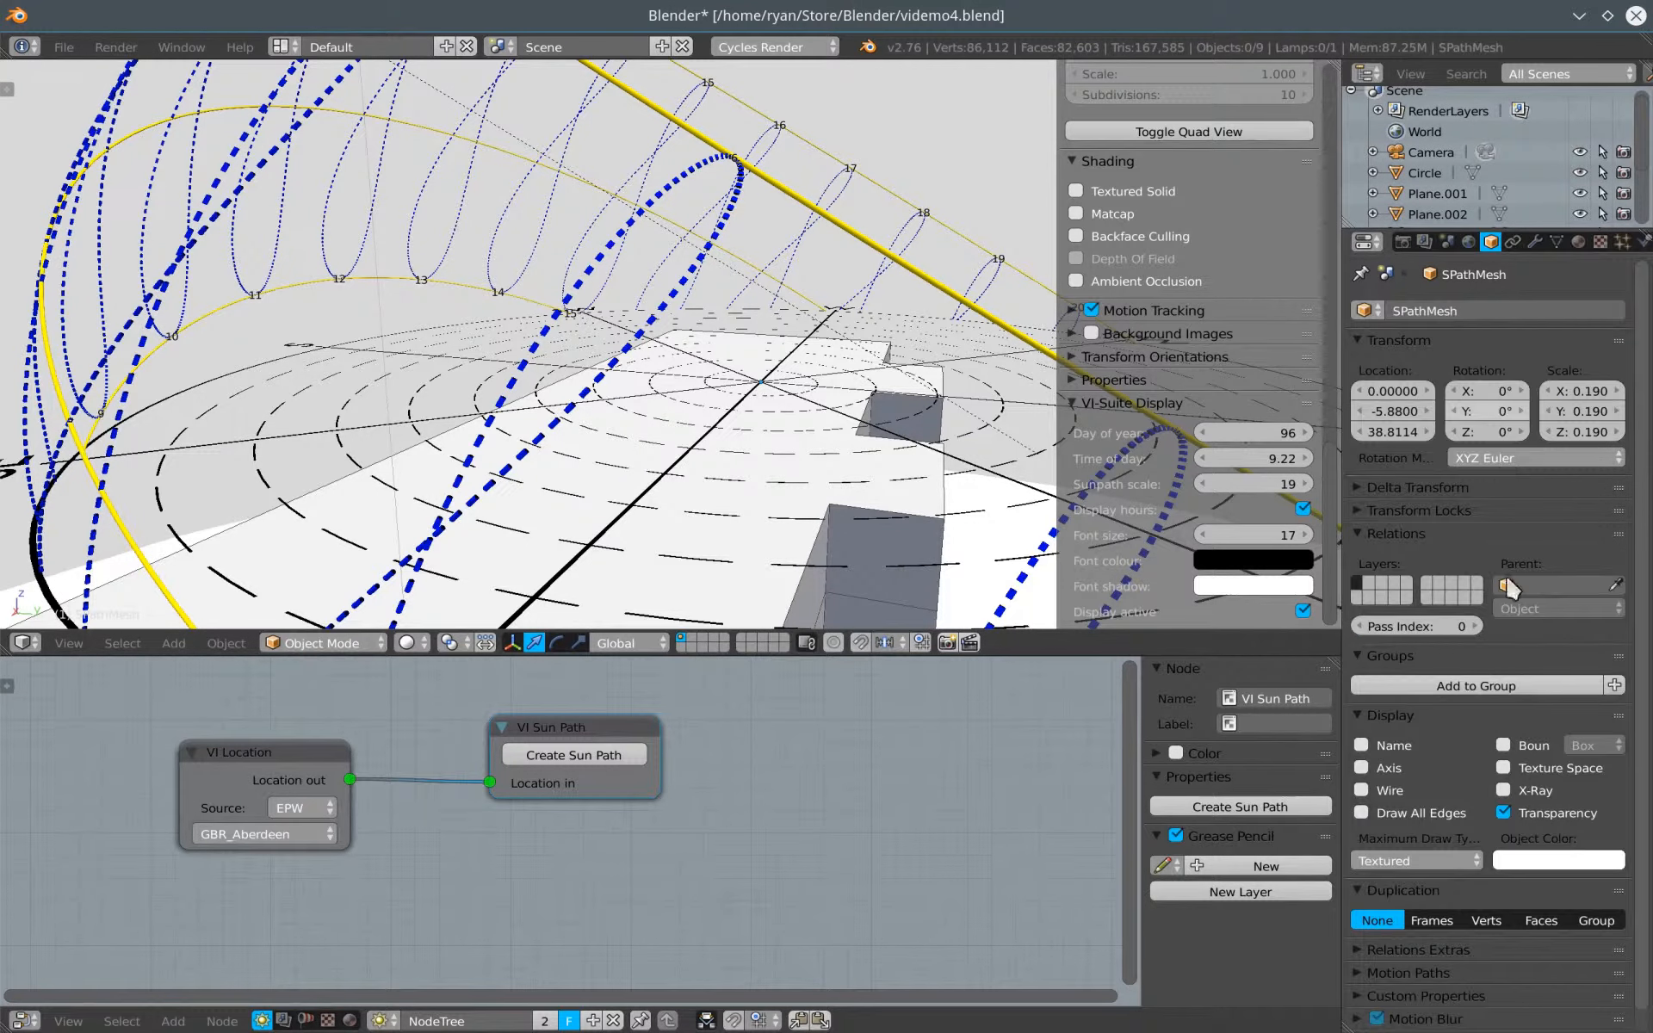
{"action": "left_click", "coordinate": [1509, 813]}
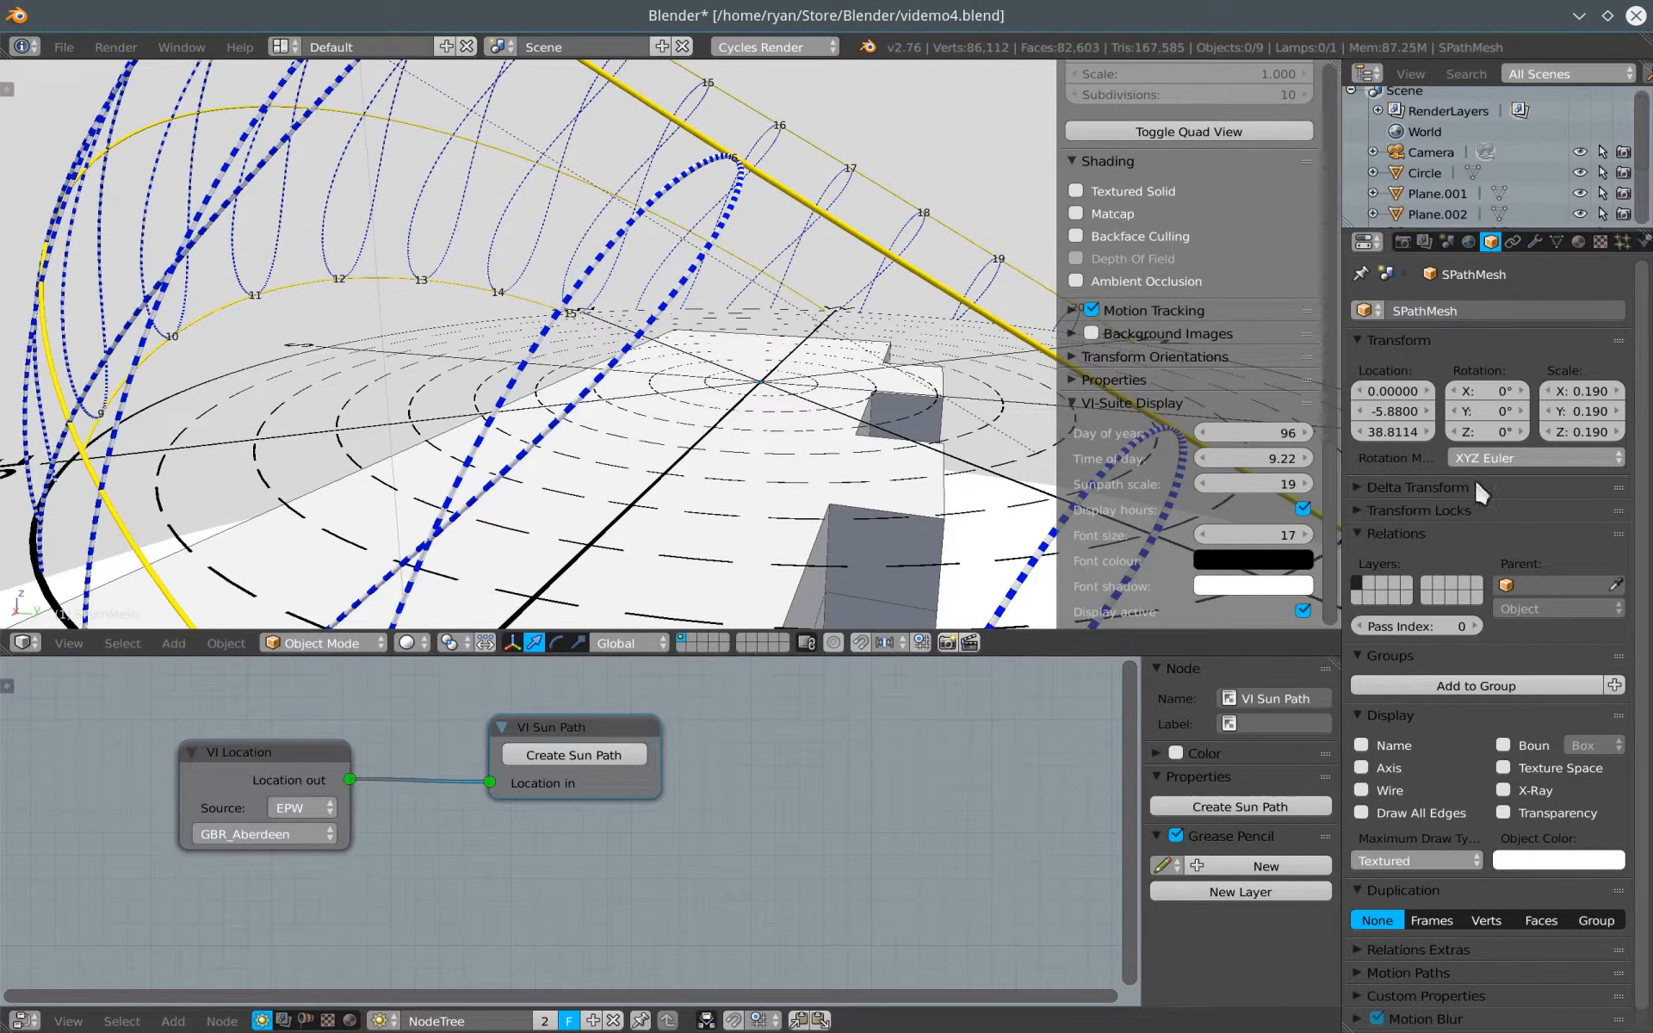
{"action": "scroll", "coordinate": [592, 277], "scroll_direction": "up", "scroll_amount": 3}
{"action": "scroll", "coordinate": [643, 294], "scroll_direction": "down", "scroll_amount": 4}
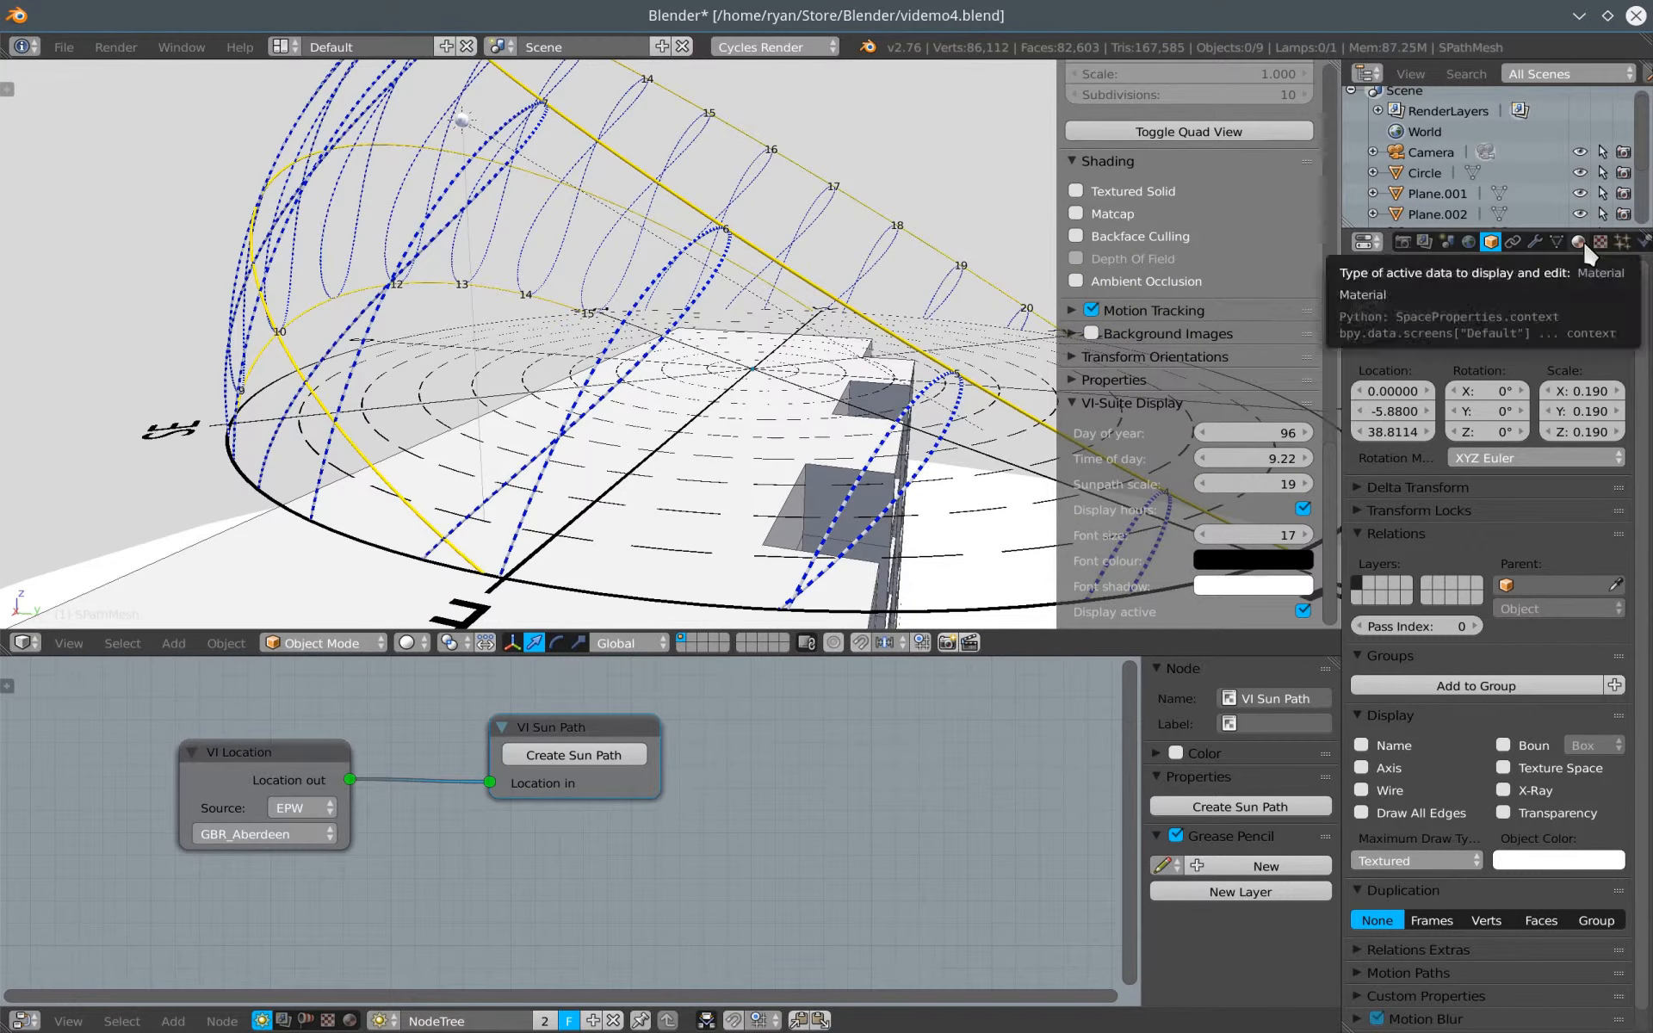
{"action": "left_click", "coordinate": [1502, 813]}
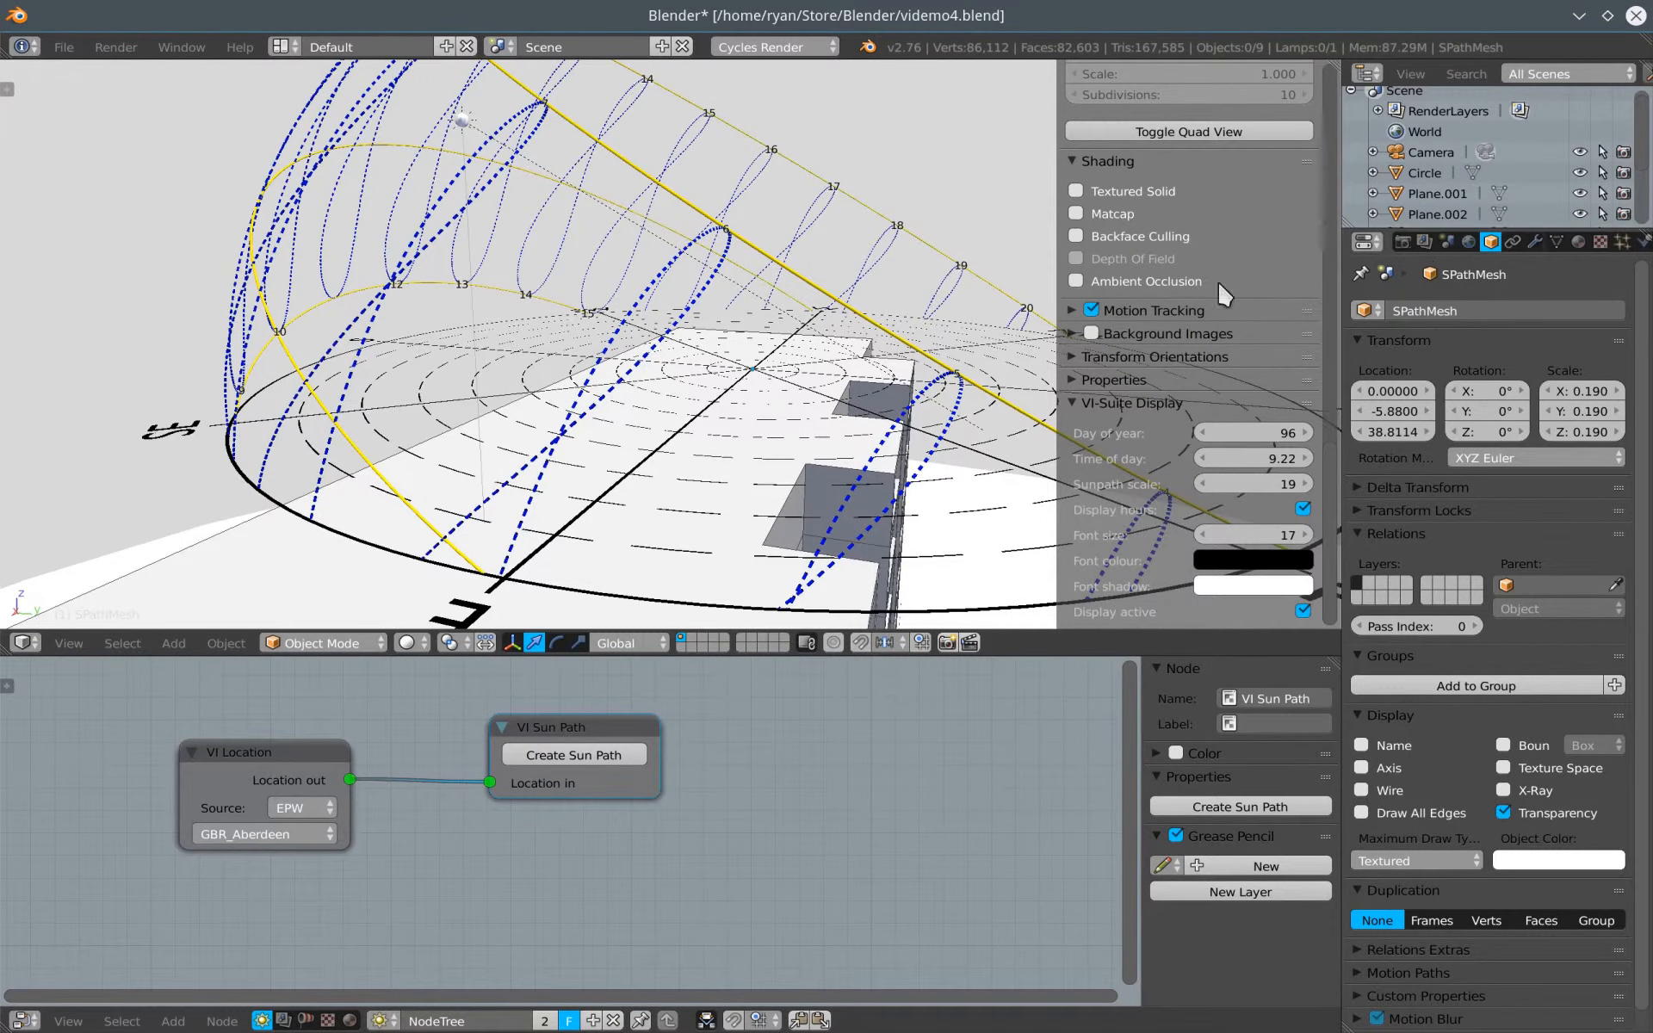
{"action": "middle_click_drag", "start_coordinate": [1119, 309], "coordinate": [772, 336]}
{"action": "scroll", "coordinate": [715, 317], "scroll_direction": "down", "scroll_amount": 3}
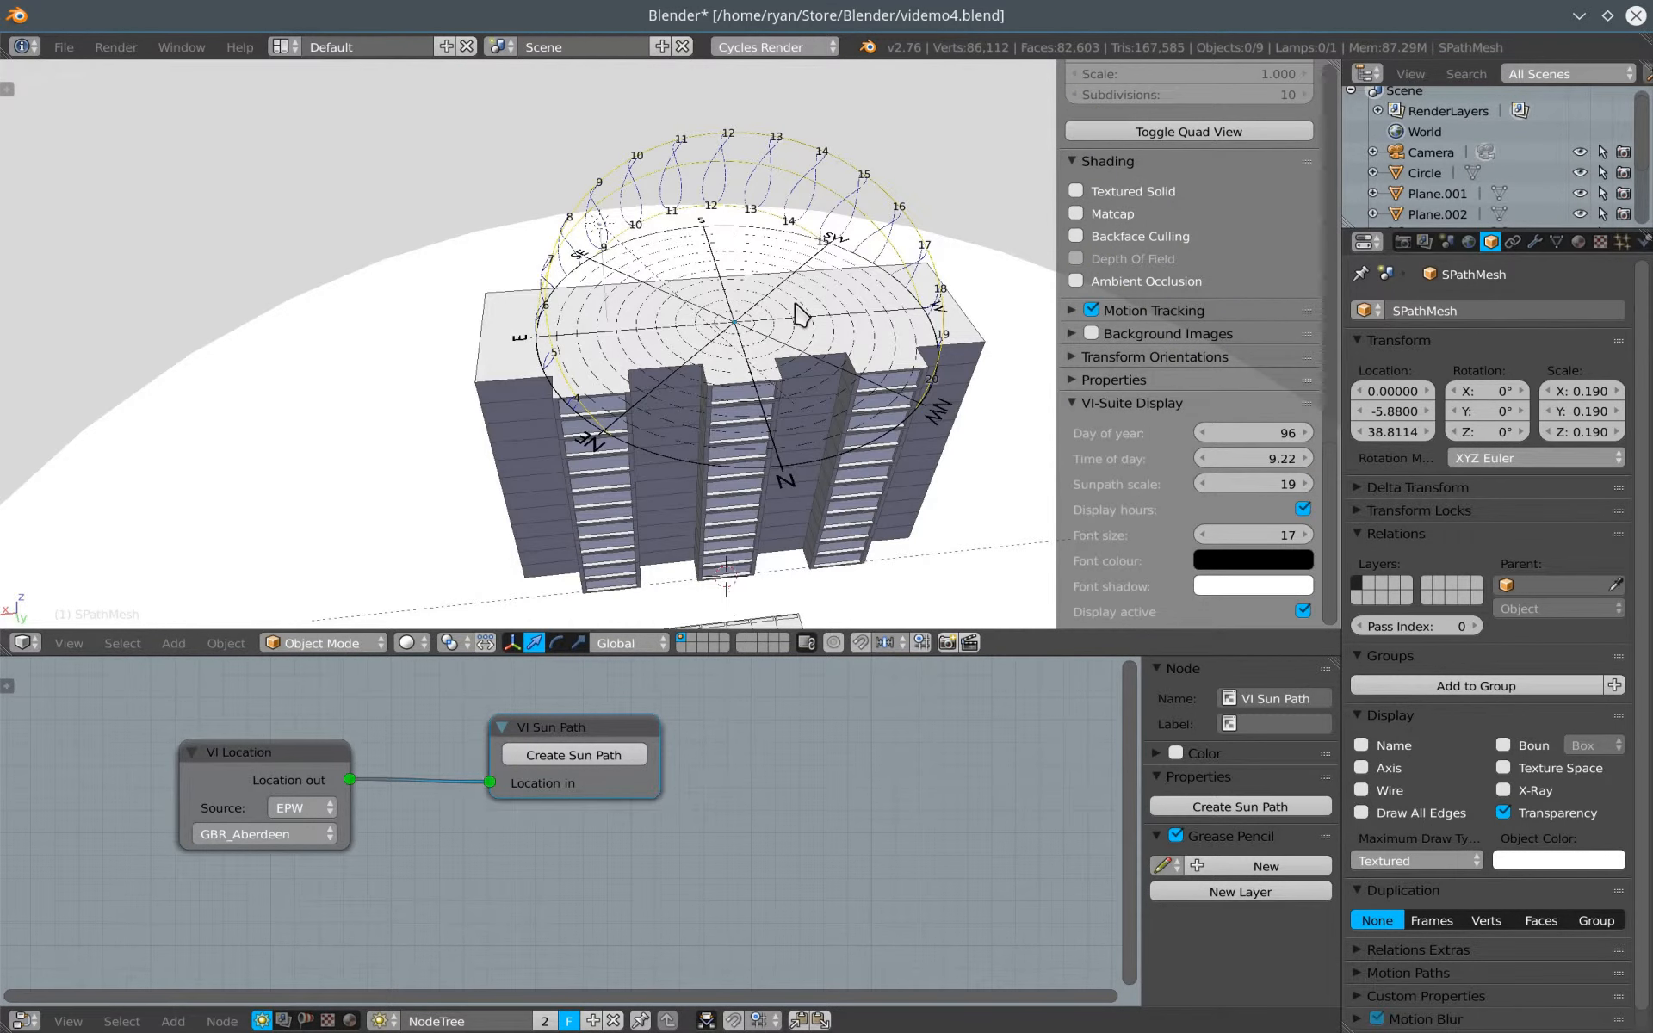
{"action": "scroll", "coordinate": [785, 279], "scroll_direction": "up", "scroll_amount": 1}
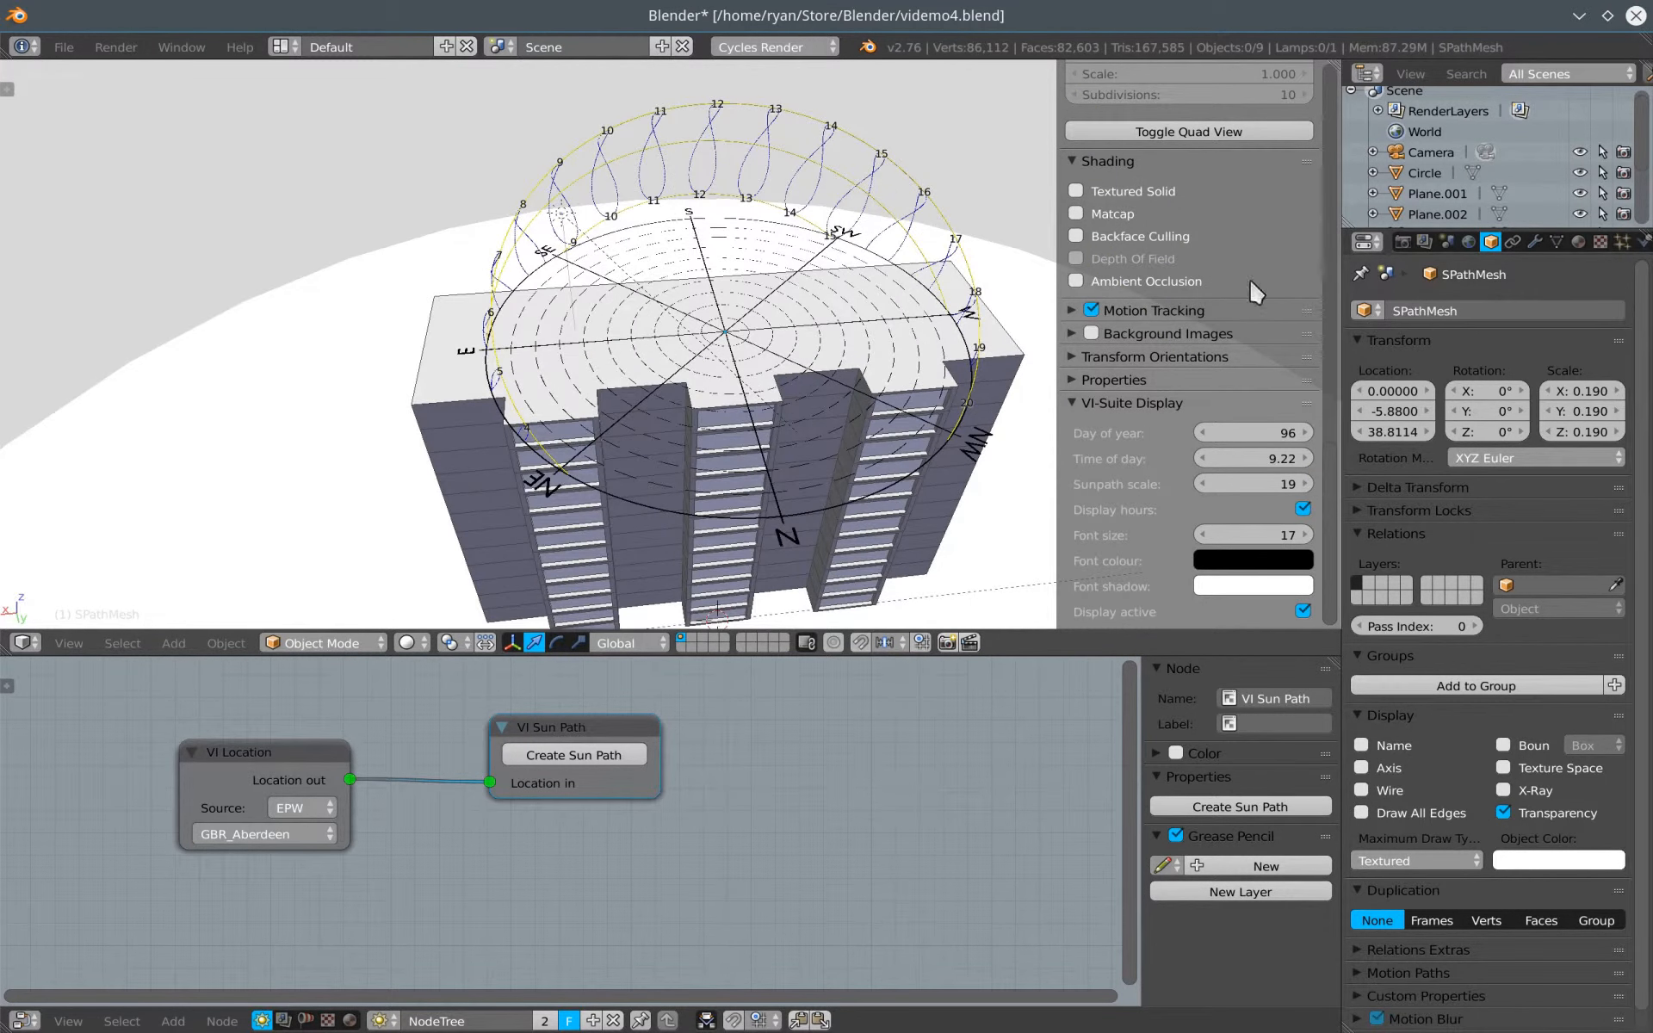
Try a lighter viewport colour on the sun path's SPBase material and return it to black
{"action": "left_click", "coordinate": [1581, 244]}
{"action": "left_click", "coordinate": [1403, 382]}
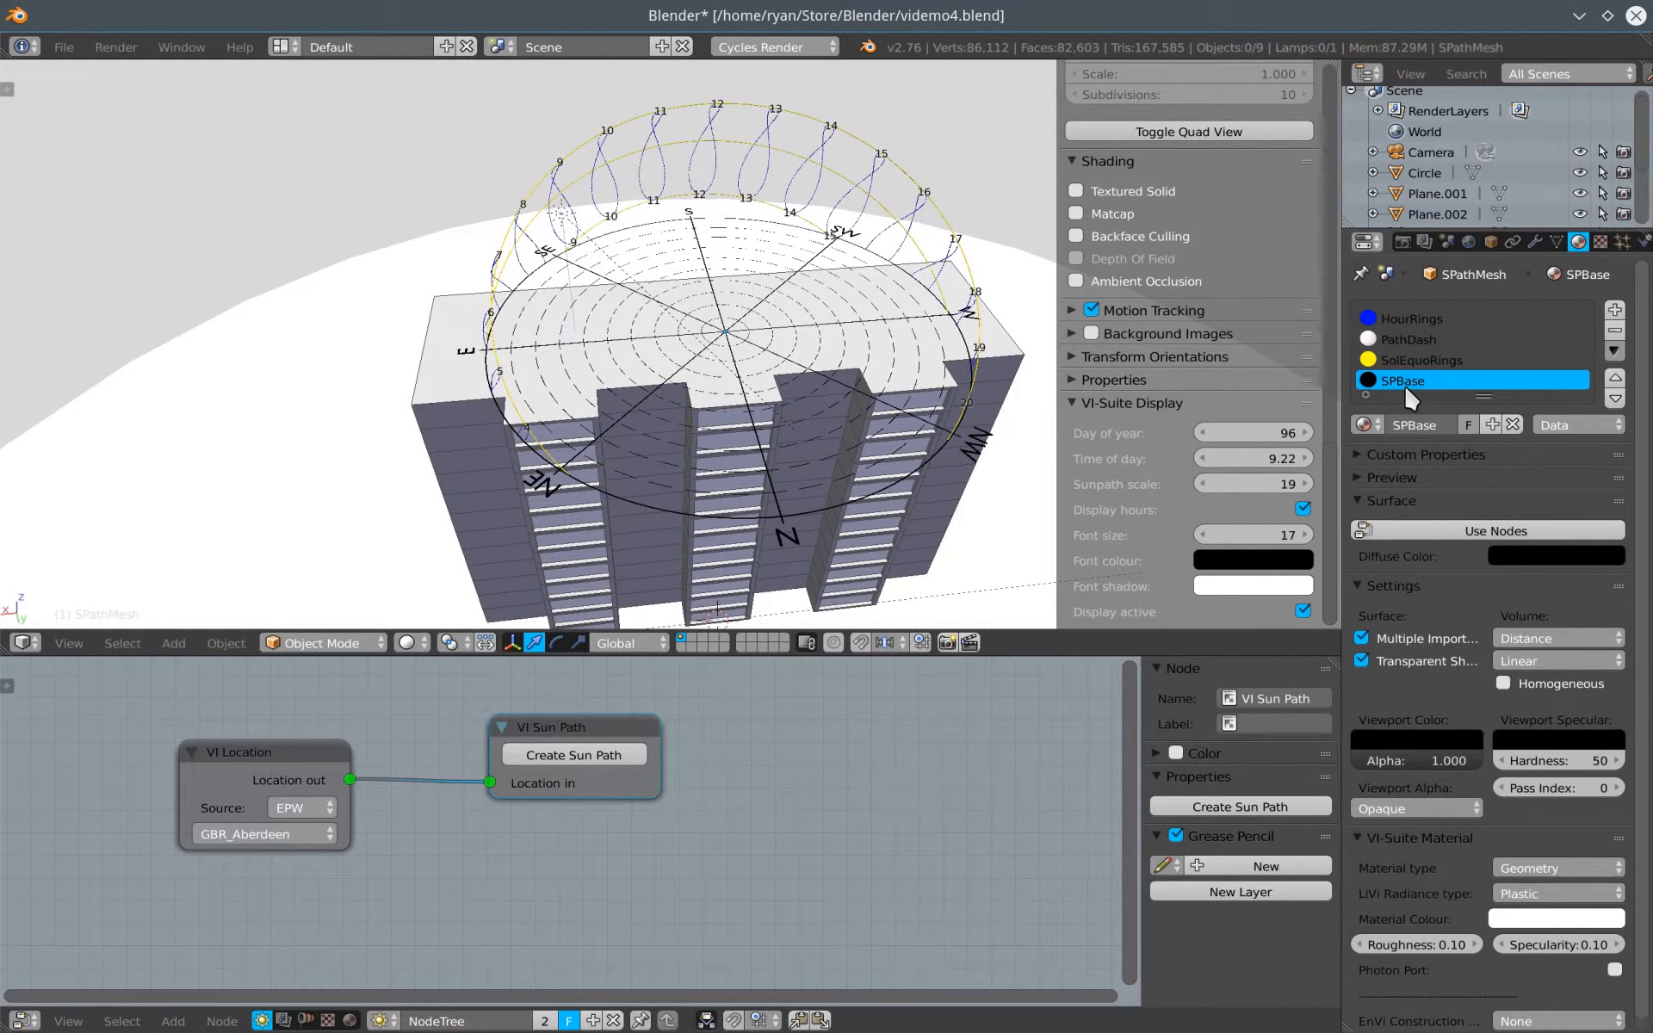
{"action": "left_click", "coordinate": [1530, 550]}
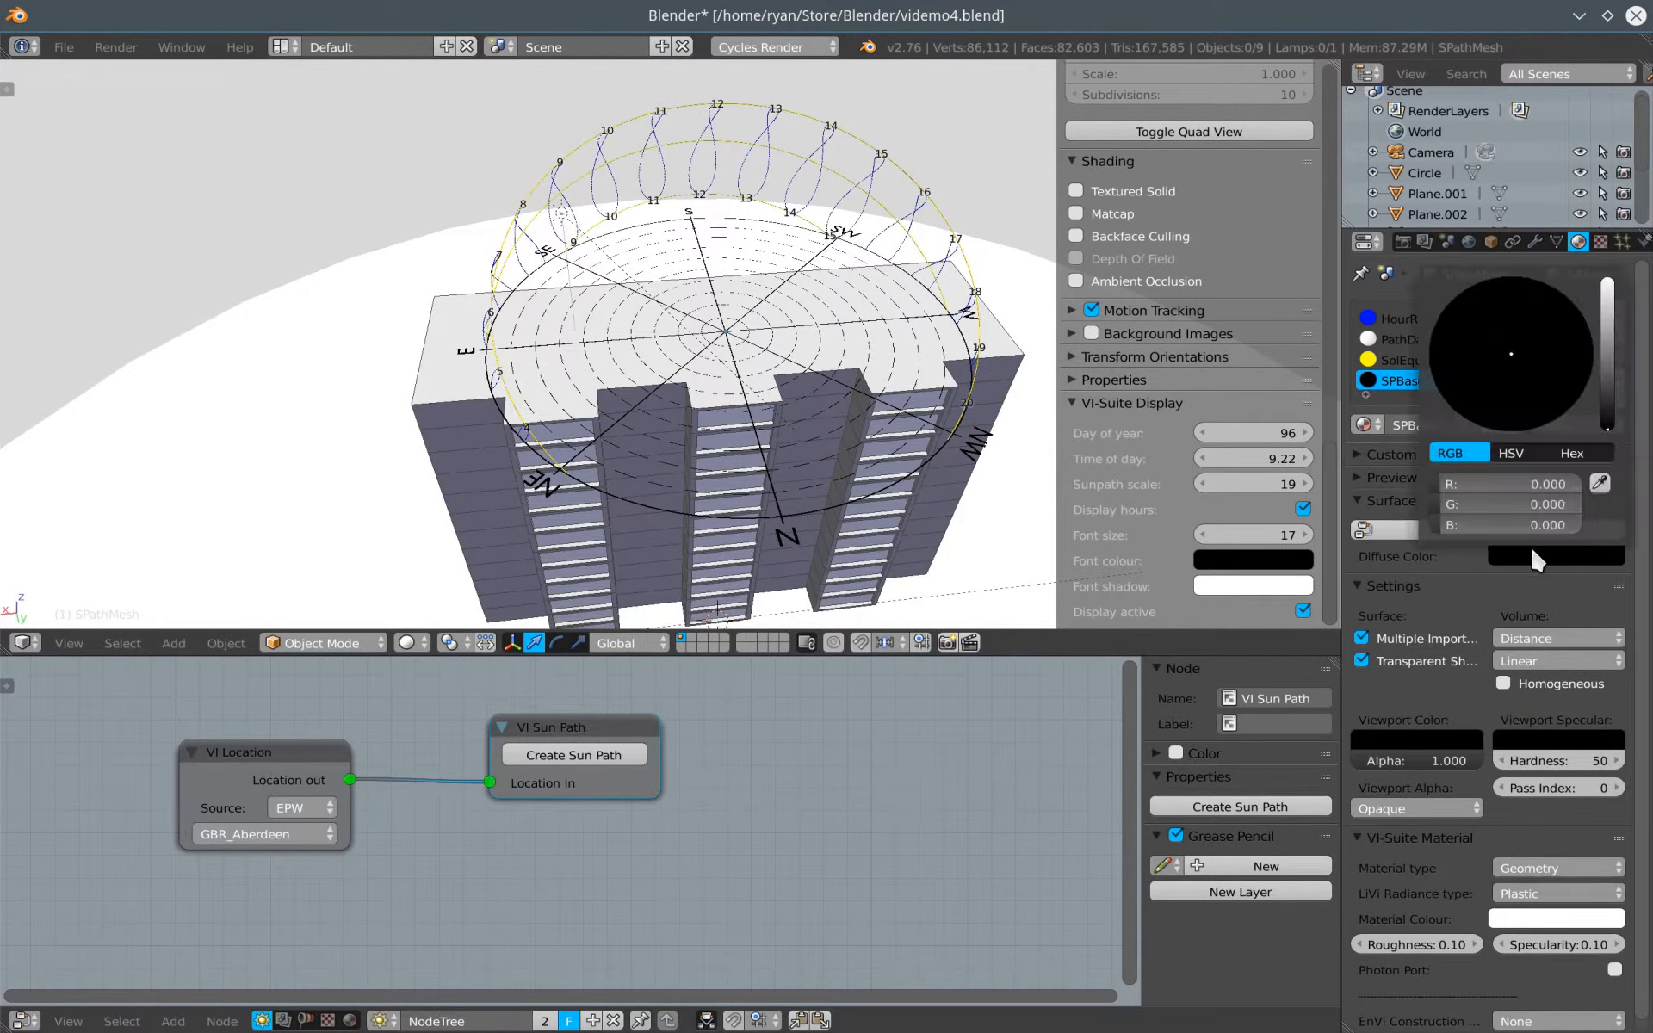
{"action": "left_click", "coordinate": [1464, 736]}
{"action": "mouse_move", "coordinate": [1465, 612]}
{"action": "left_mouse_down"}
{"action": "mouse_move", "coordinate": [1464, 482]}
{"action": "mouse_move", "coordinate": [1465, 612]}
{"action": "left_mouse_up"}
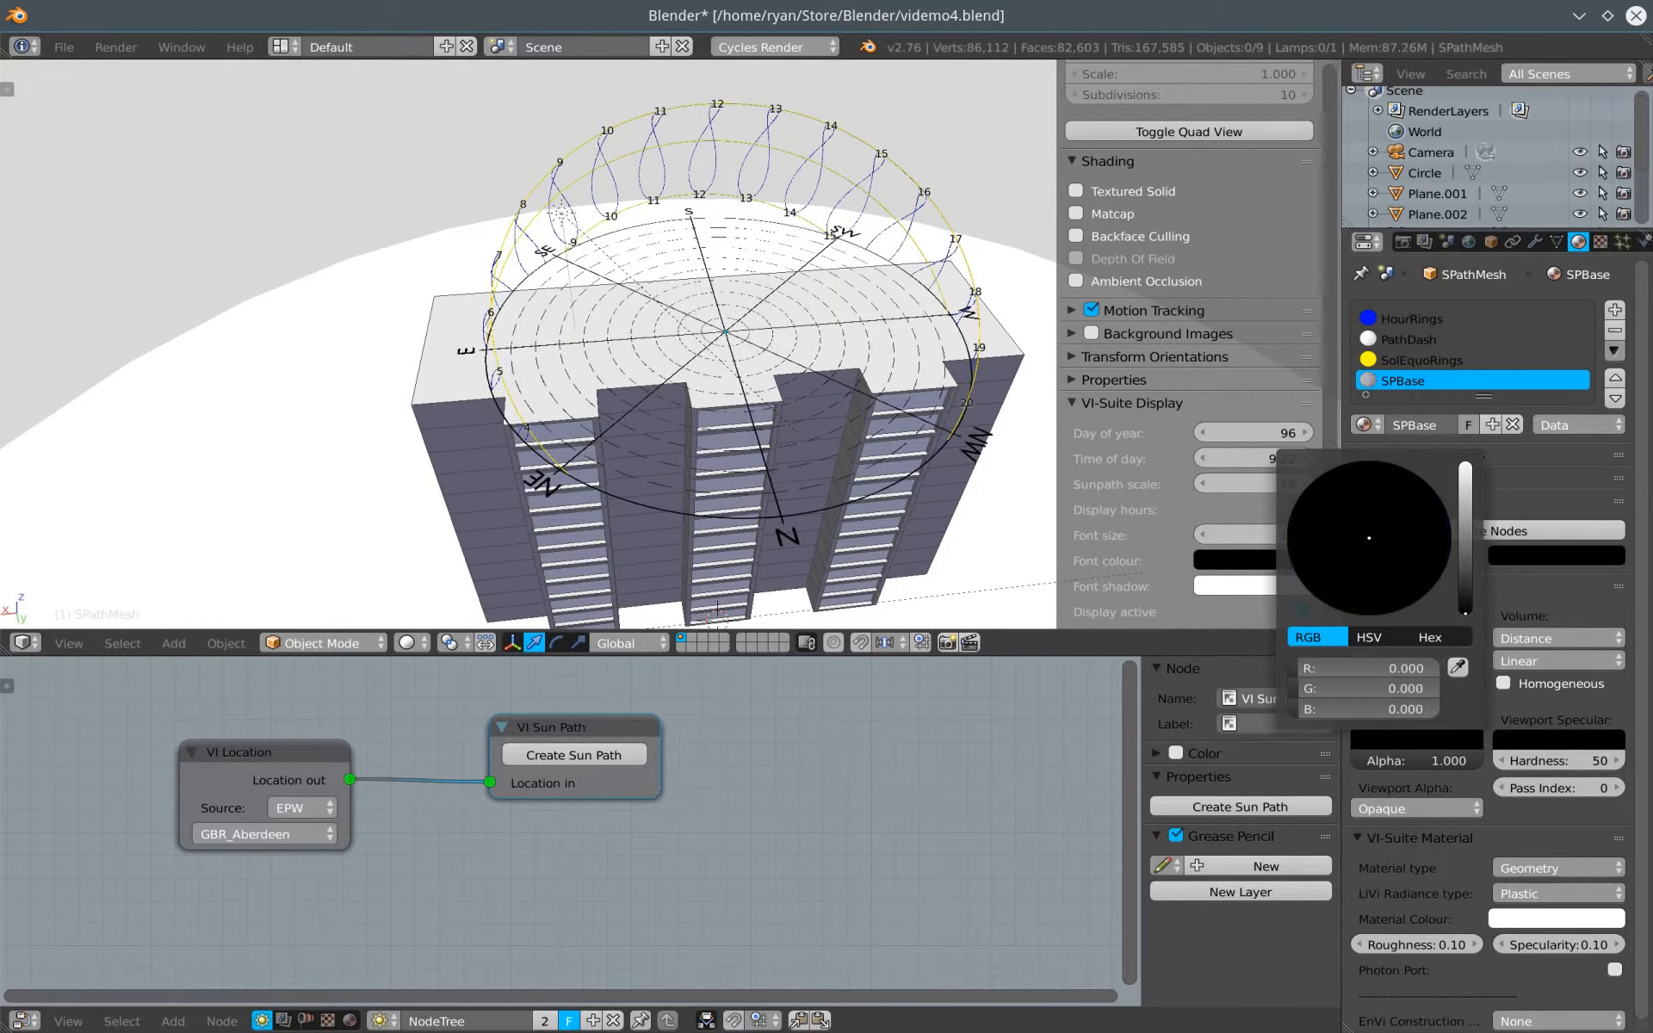
{"action": "middle_click_drag", "start_coordinate": [899, 498], "coordinate": [797, 446]}
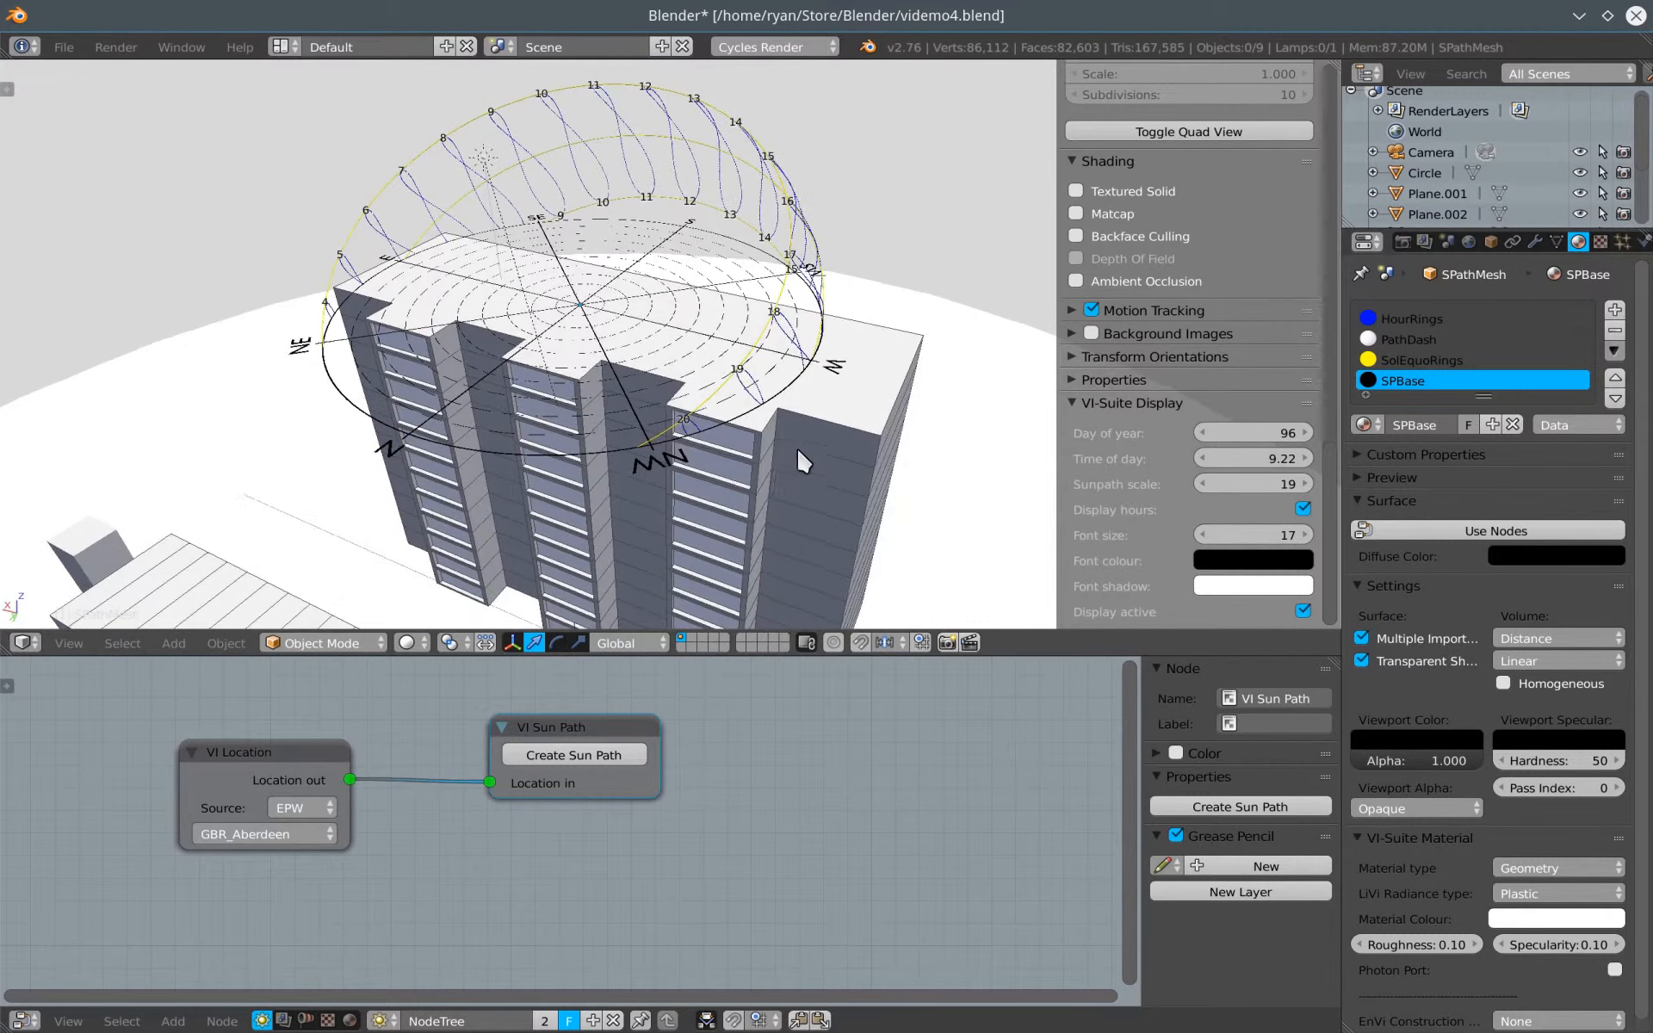
Select the sun path and move it down along the global Z axis to ground level
{"action": "right_click", "coordinate": [635, 312]}
{"action": "scroll", "coordinate": [736, 353], "scroll_direction": "down", "scroll_amount": 3}
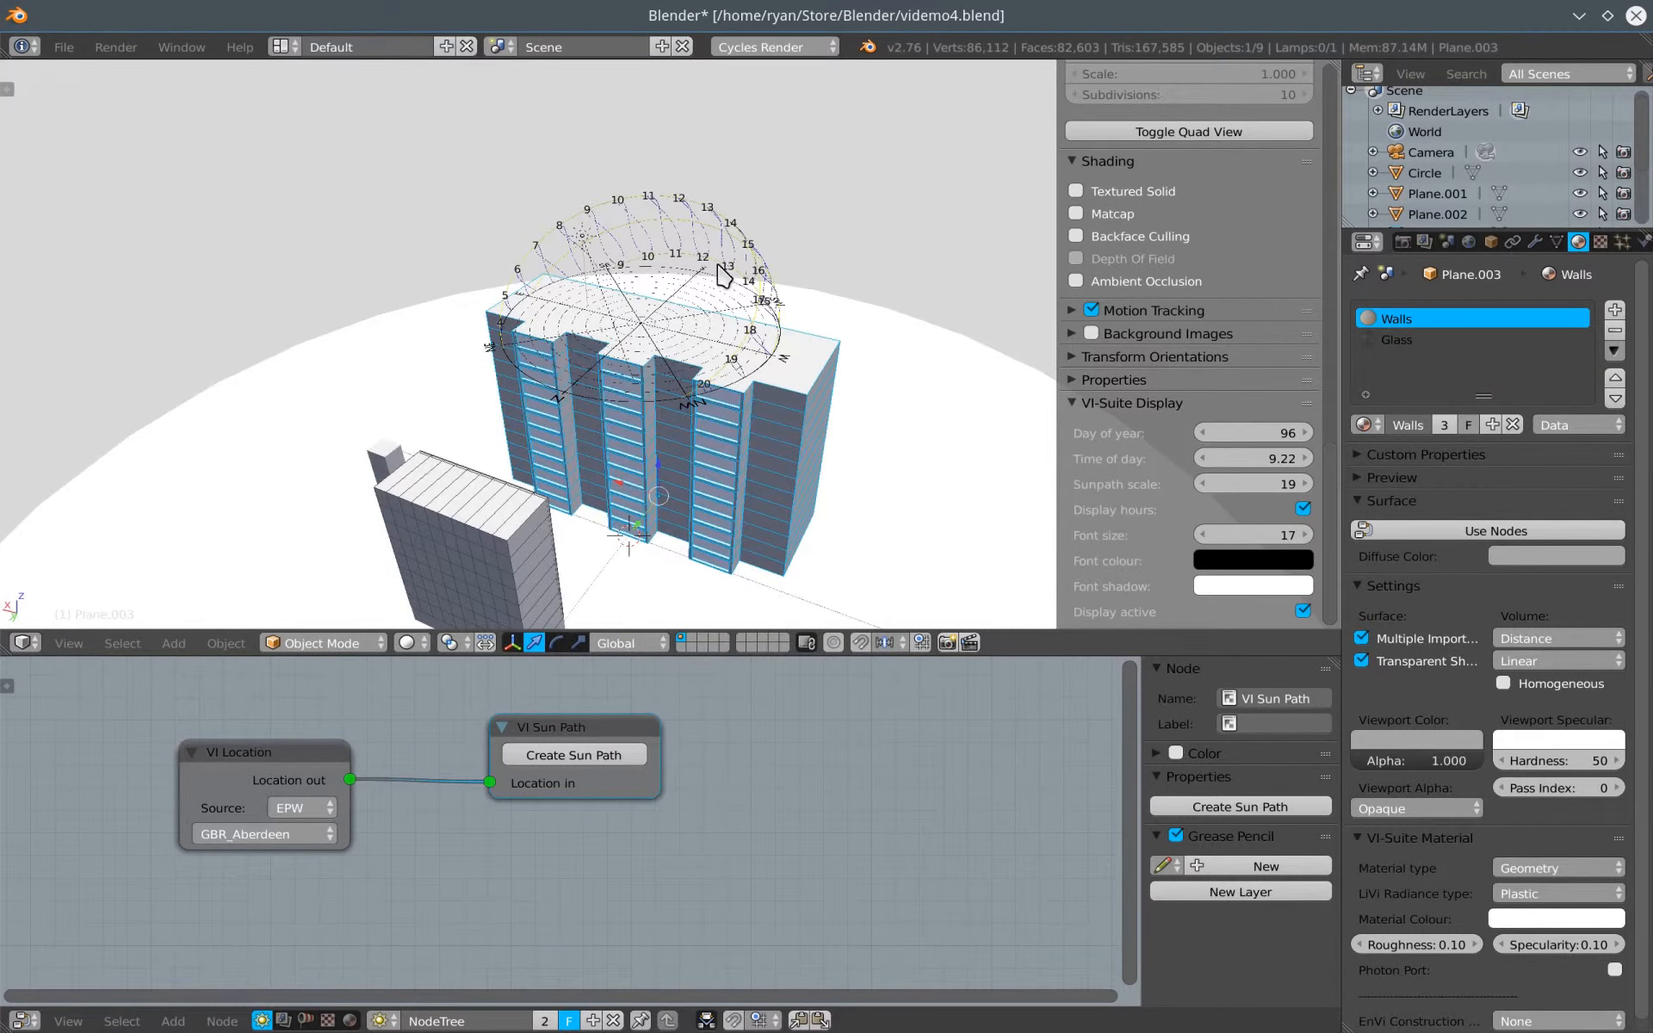
{"action": "right_click", "coordinate": [727, 248]}
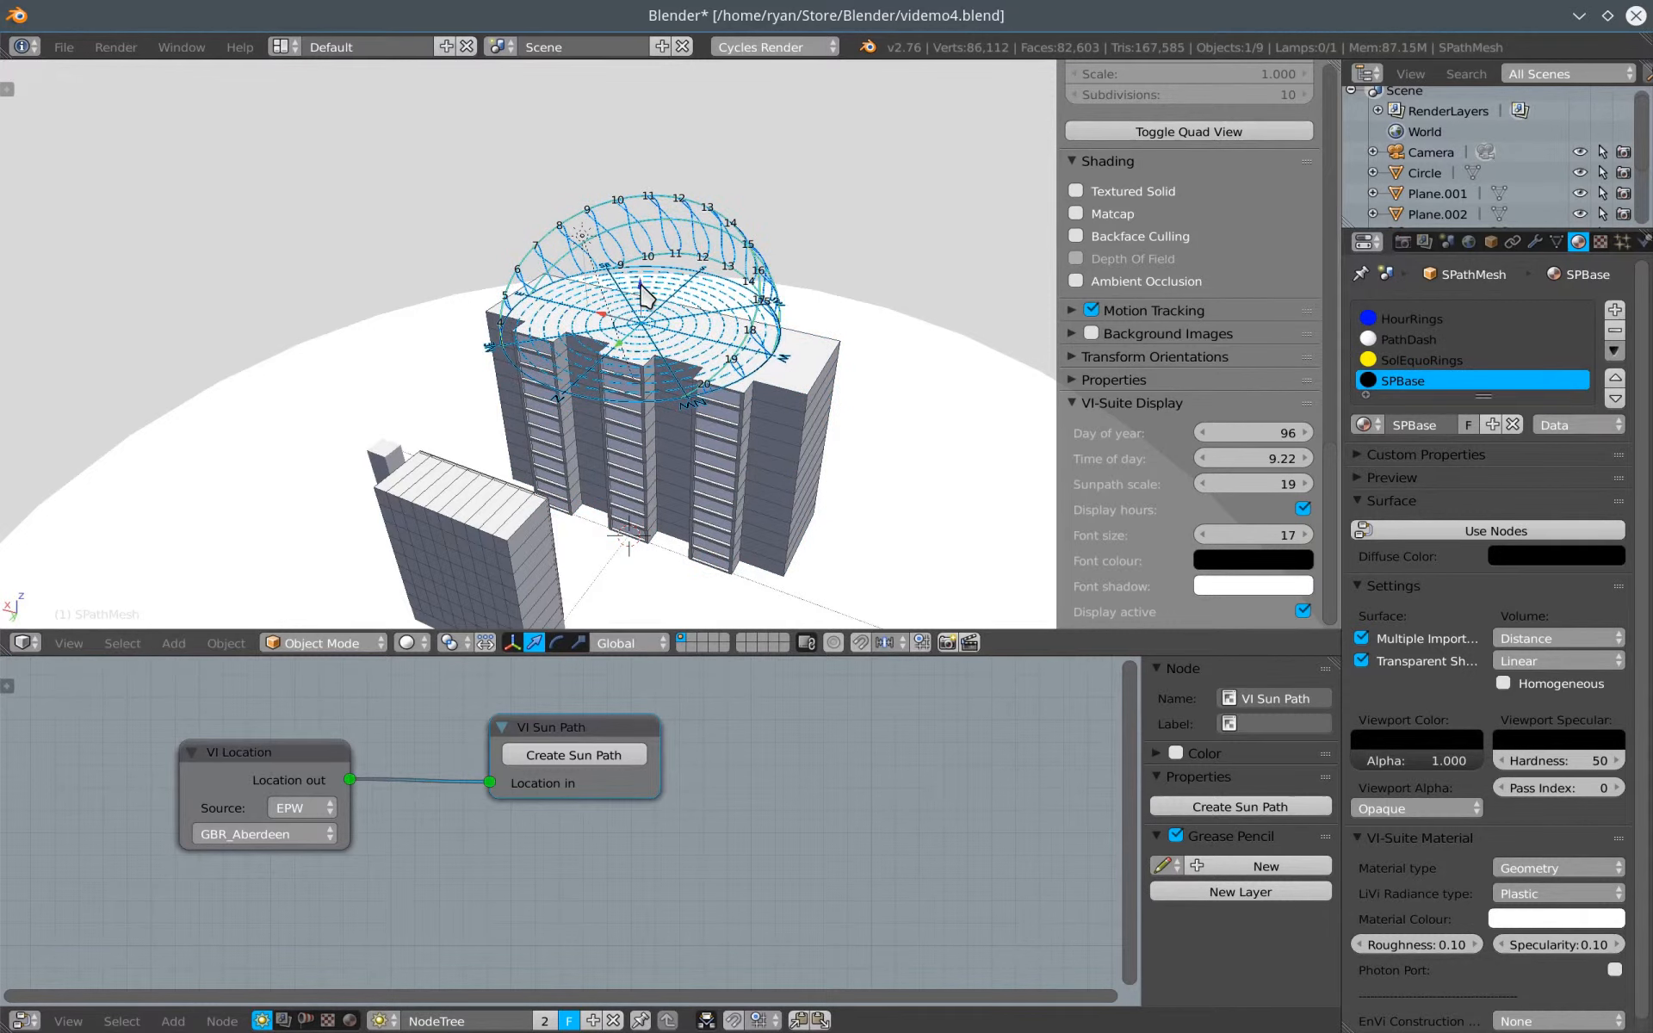
{"action": "key", "text": "g"}
{"action": "key", "text": "z"}
{"action": "left_click", "coordinate": [659, 482]}
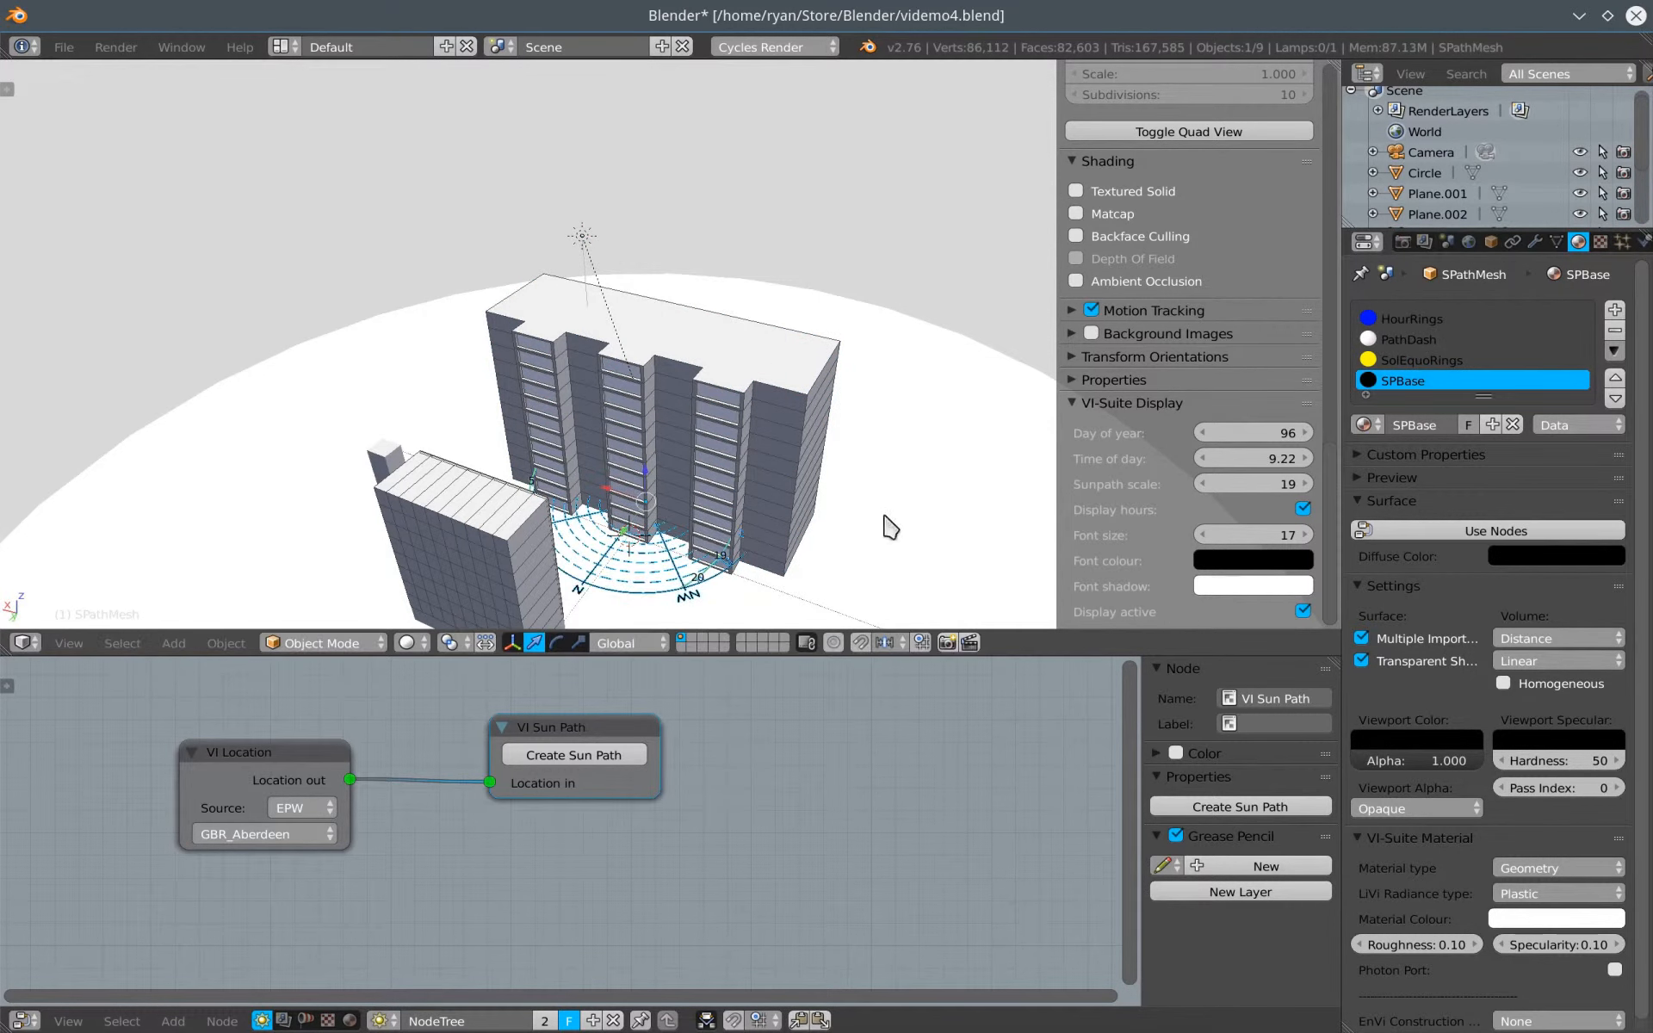
Enlarge the sun path around both buildings with a sunpath scale of 65
{"action": "left_click_drag", "start_coordinate": [1252, 484], "coordinate": [1318, 484]}
{"action": "middle_click_drag", "start_coordinate": [871, 518], "coordinate": [801, 459], "text": "shift"}
{"action": "scroll", "coordinate": [801, 469], "scroll_direction": "down", "scroll_amount": 3}
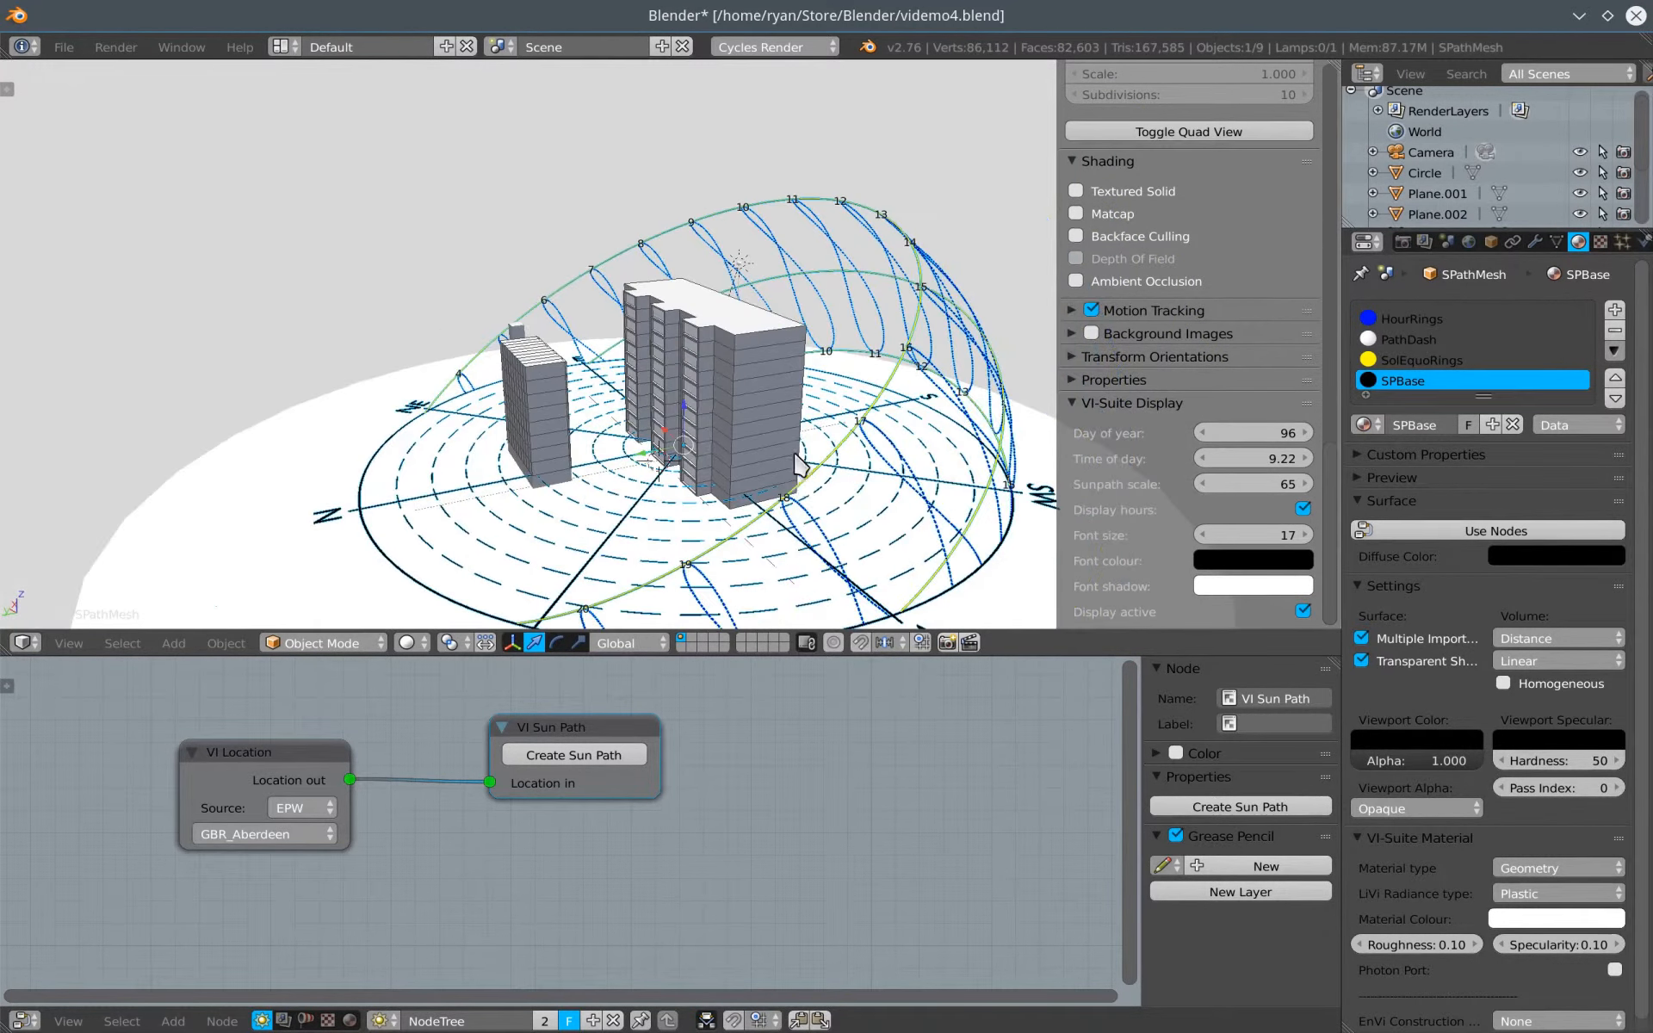
Set the scene's render engine to Cycles Render
{"action": "left_click", "coordinate": [756, 50]}
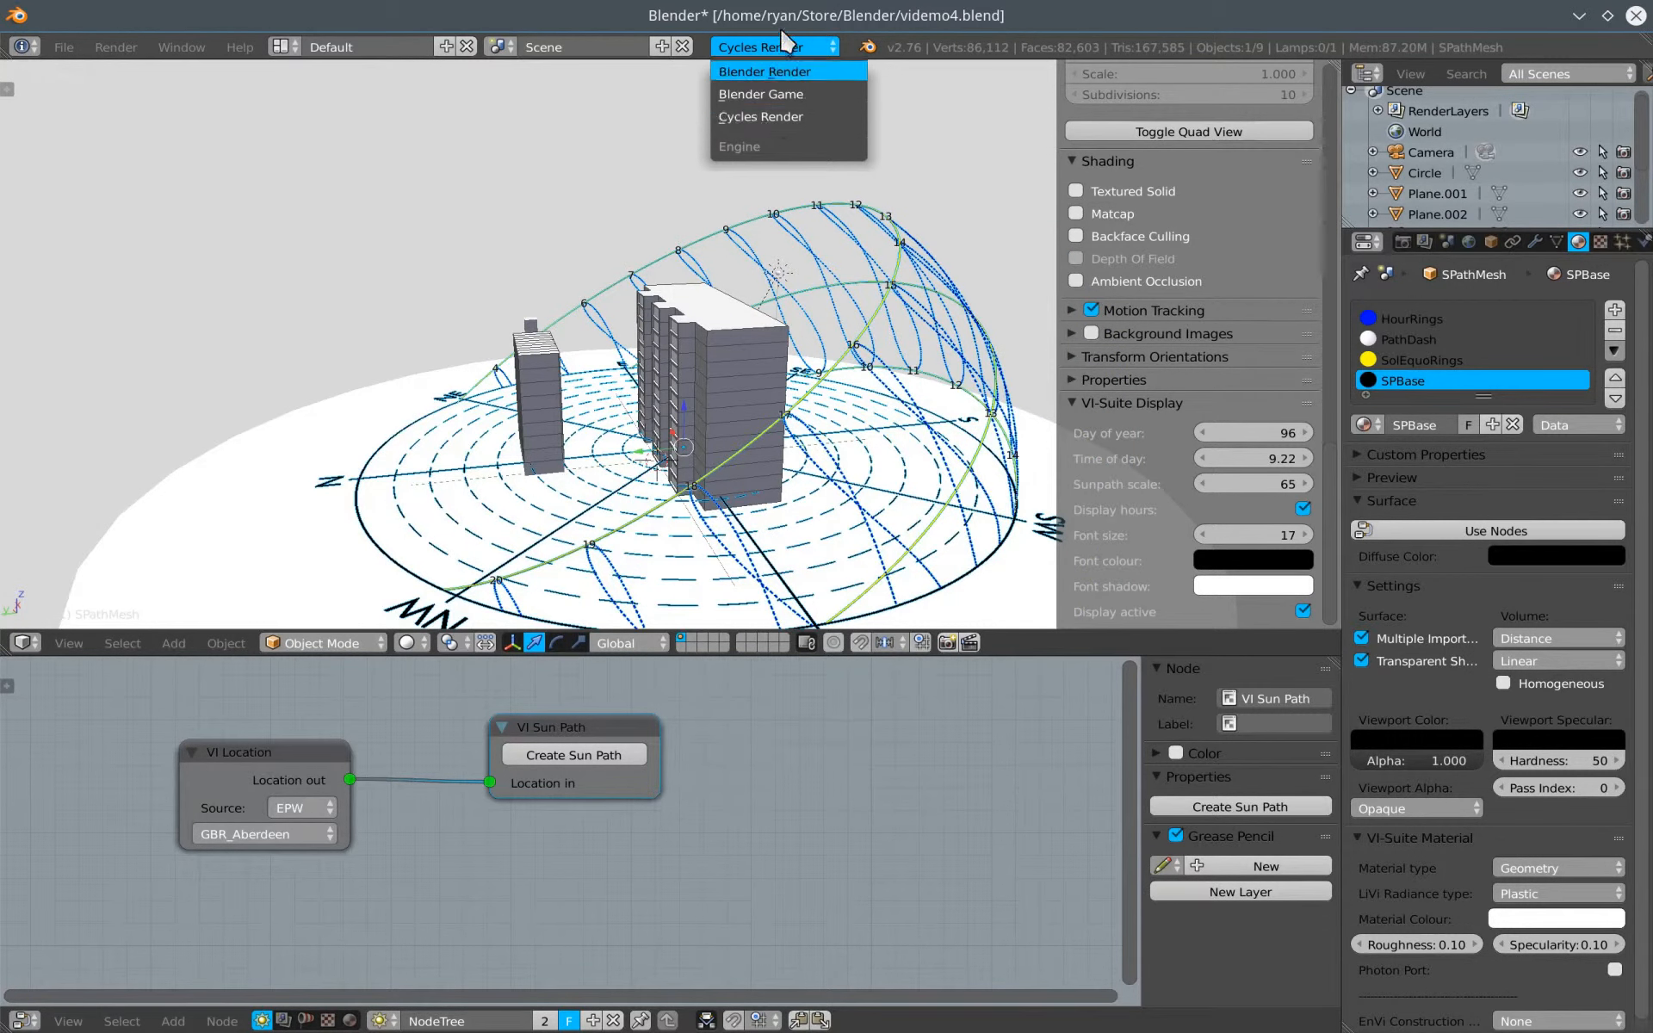
{"action": "left_click", "coordinate": [766, 113]}
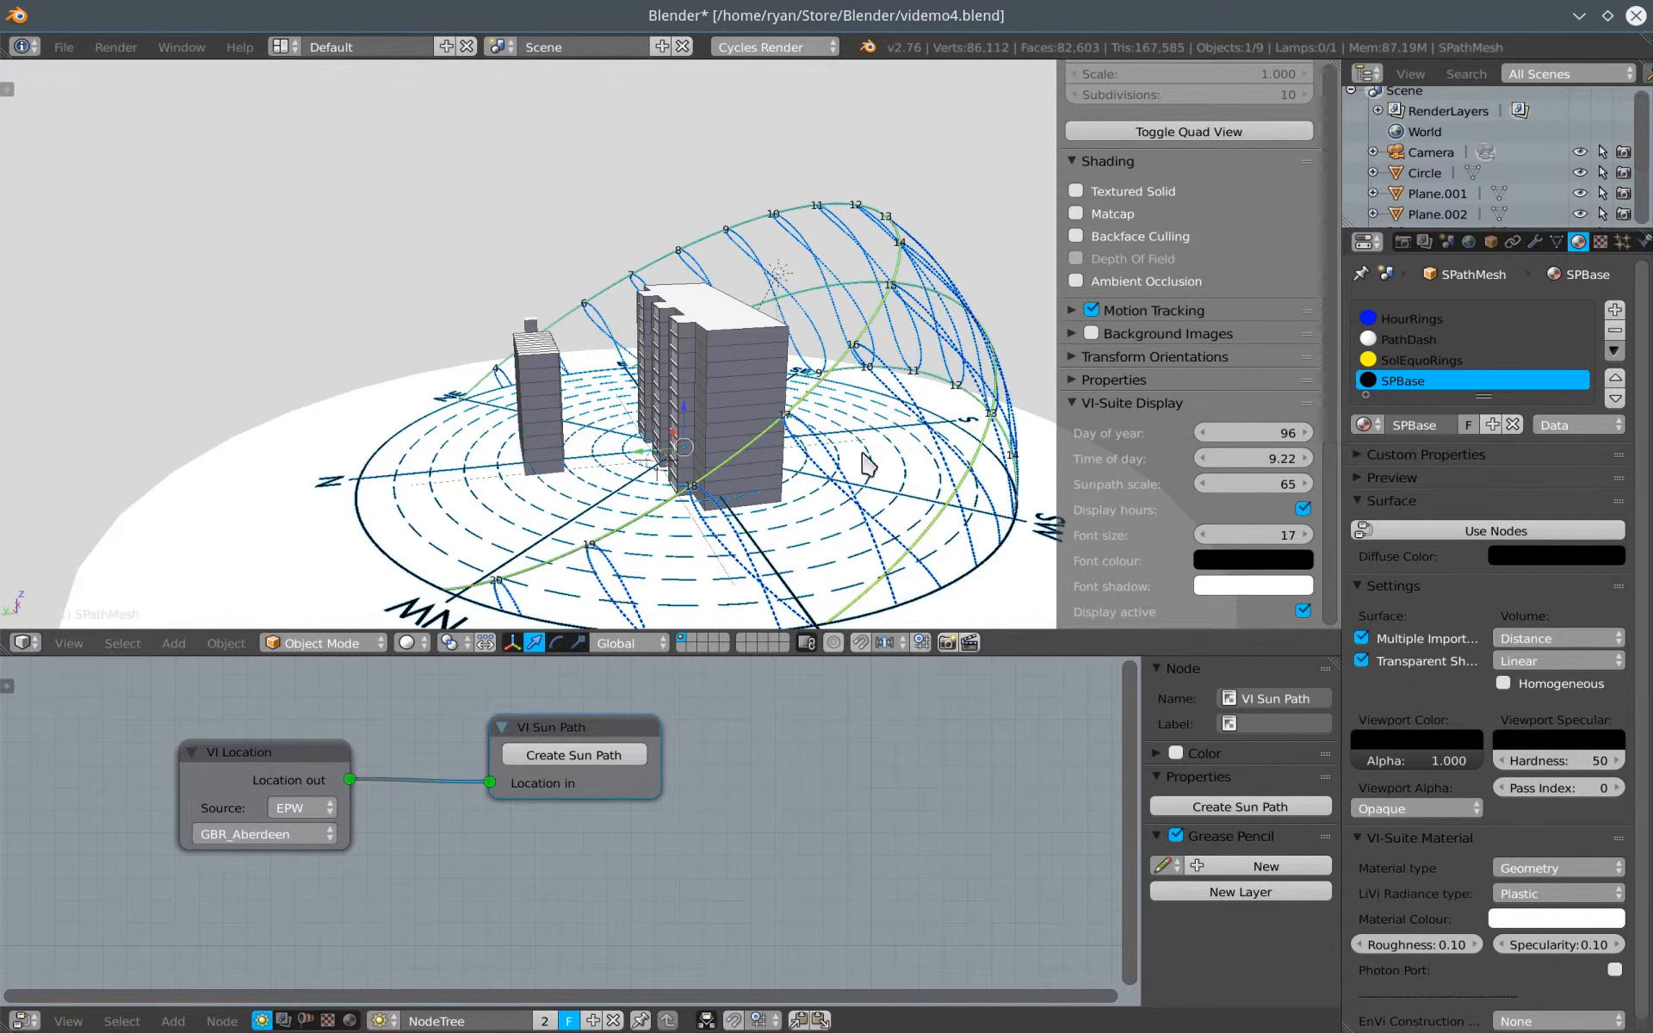
{"action": "middle_click_drag", "start_coordinate": [842, 461], "coordinate": [727, 445]}
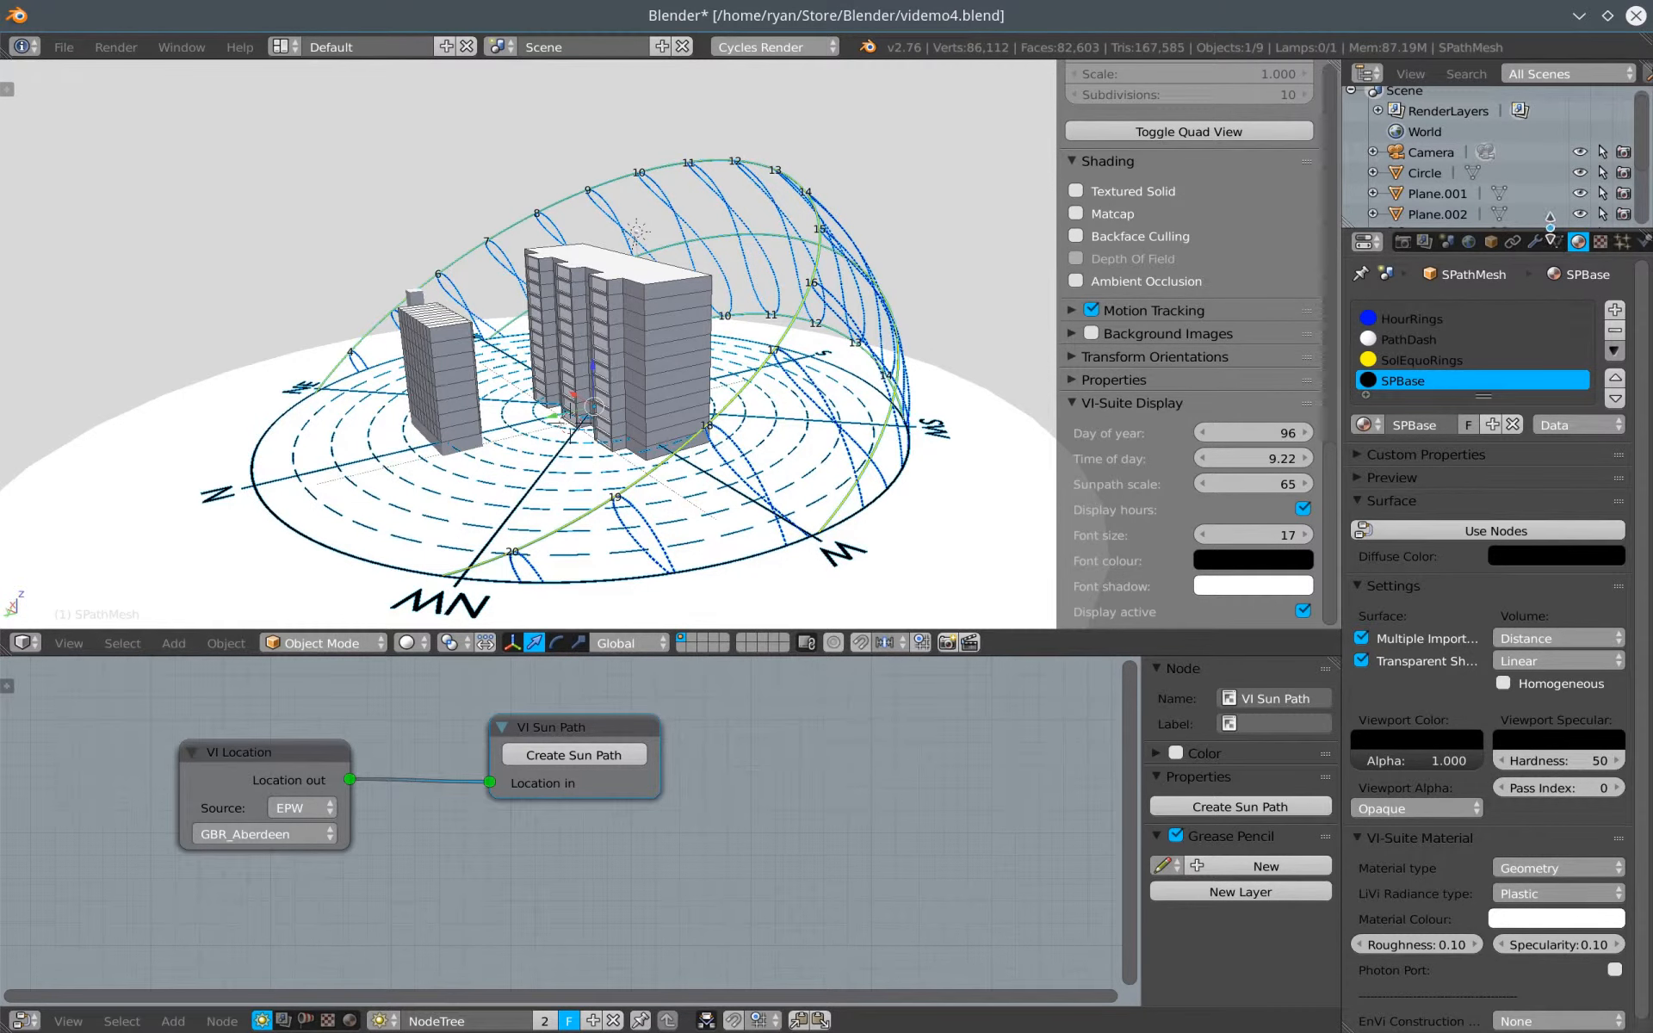
Enlarge the outliner to reach the Sun lamp, select it and set its emission colour input to Blackbody
{"action": "left_click_drag", "start_coordinate": [1549, 222], "coordinate": [1549, 344]}
{"action": "middle_click_drag", "start_coordinate": [837, 312], "coordinate": [660, 334]}
{"action": "scroll", "coordinate": [680, 377], "scroll_direction": "up", "scroll_amount": 6}
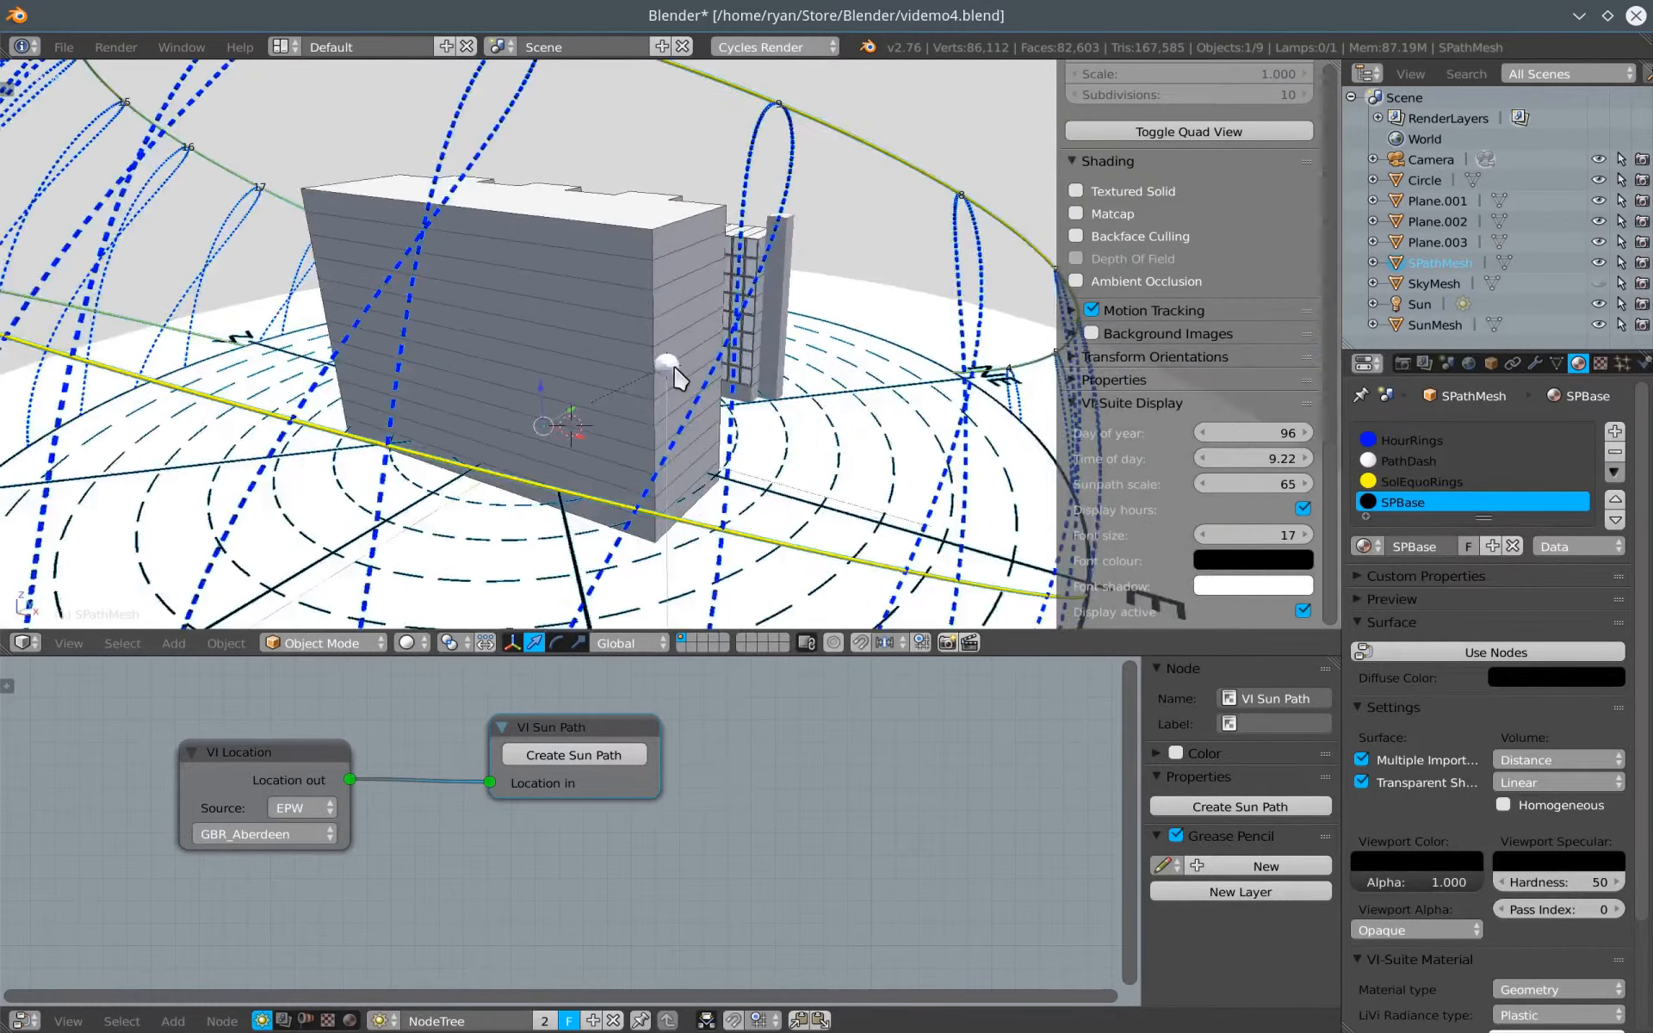
{"action": "scroll", "coordinate": [581, 379], "scroll_direction": "down", "scroll_amount": 6}
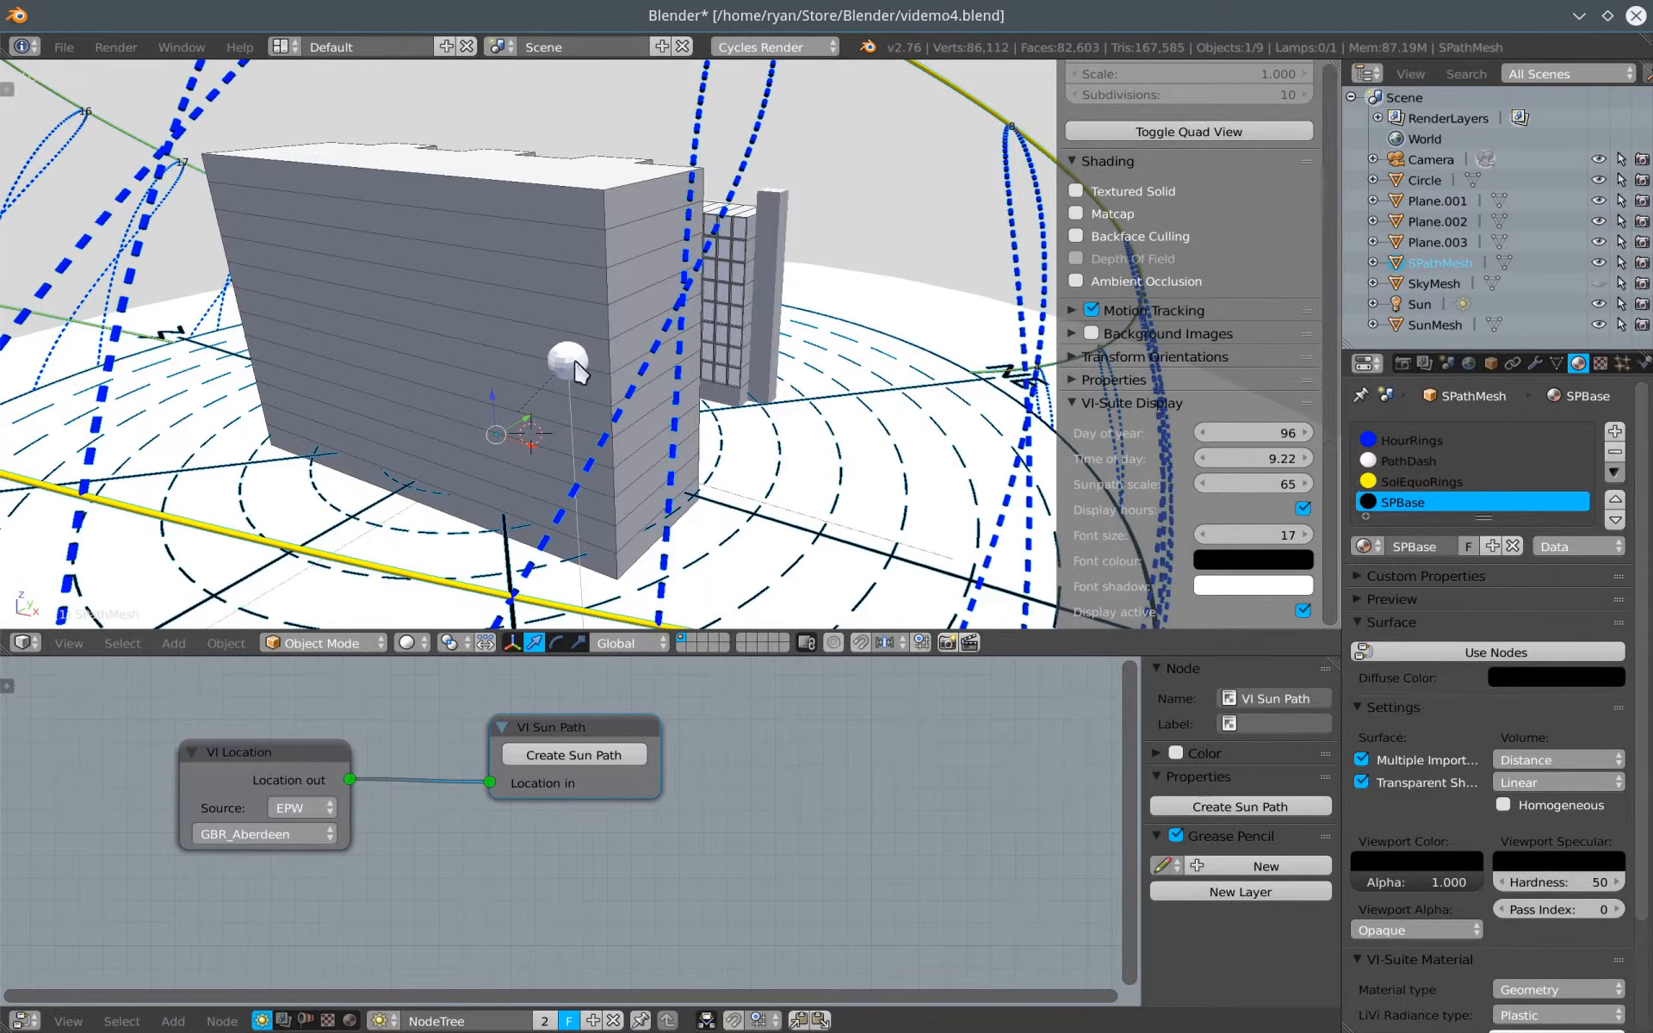
{"action": "left_click", "coordinate": [1420, 306]}
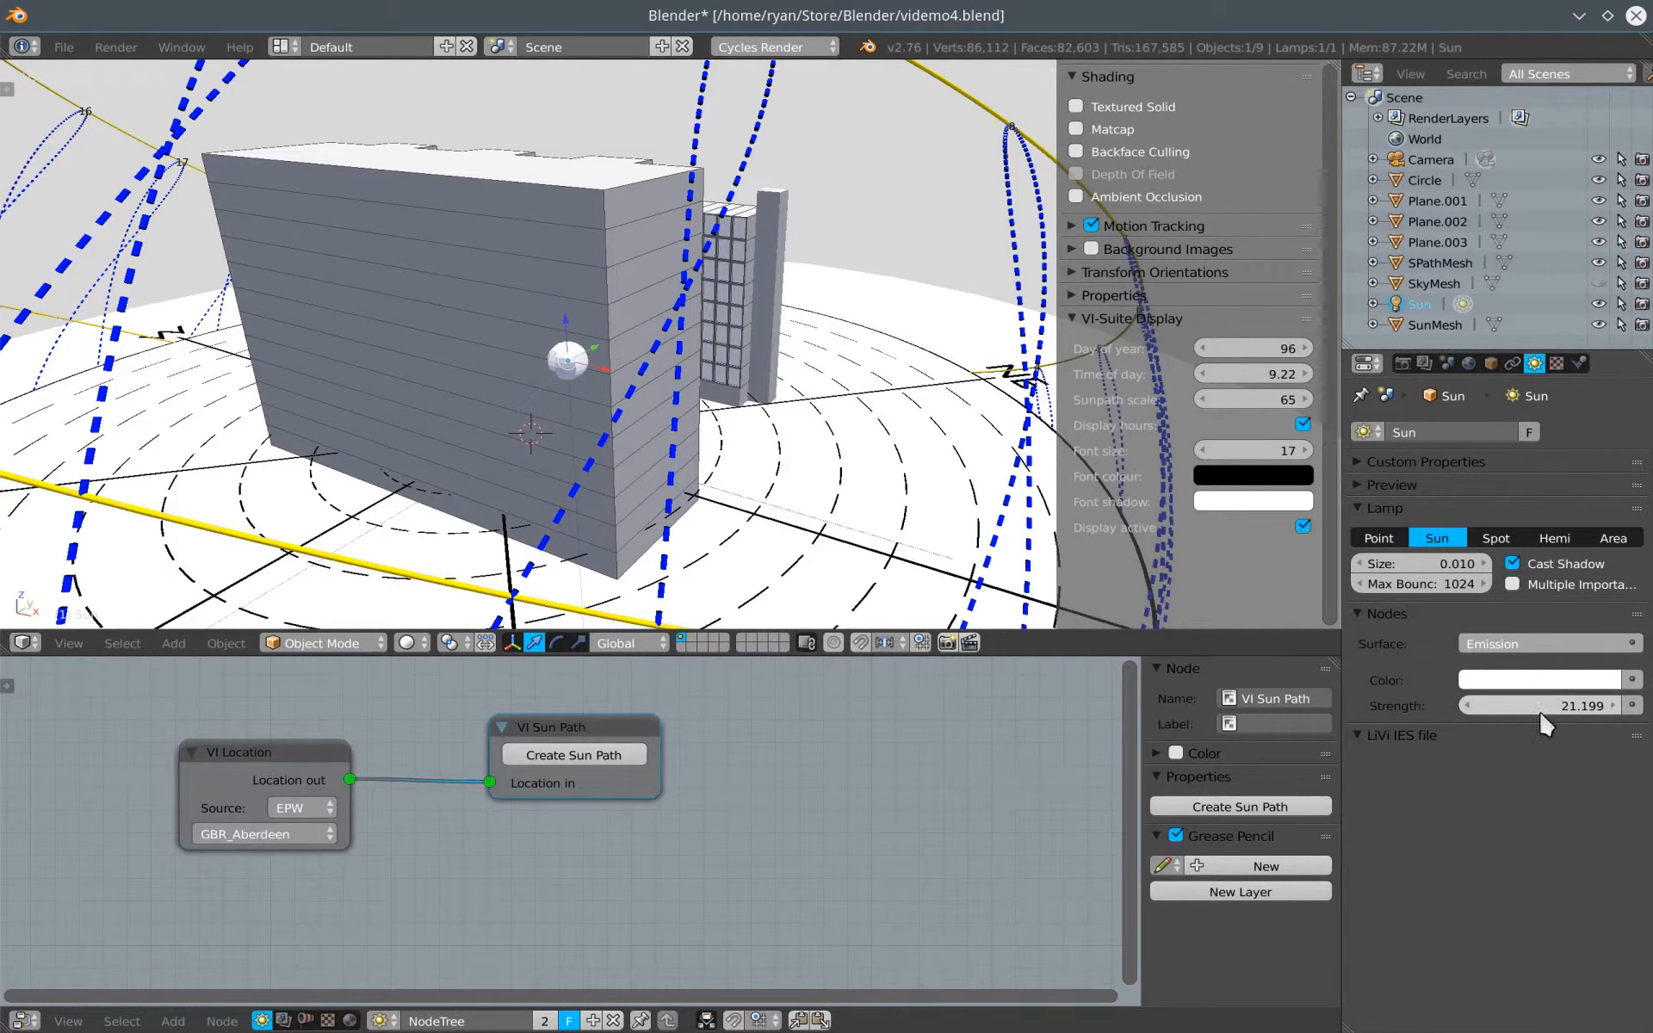
{"action": "left_click", "coordinate": [1632, 679]}
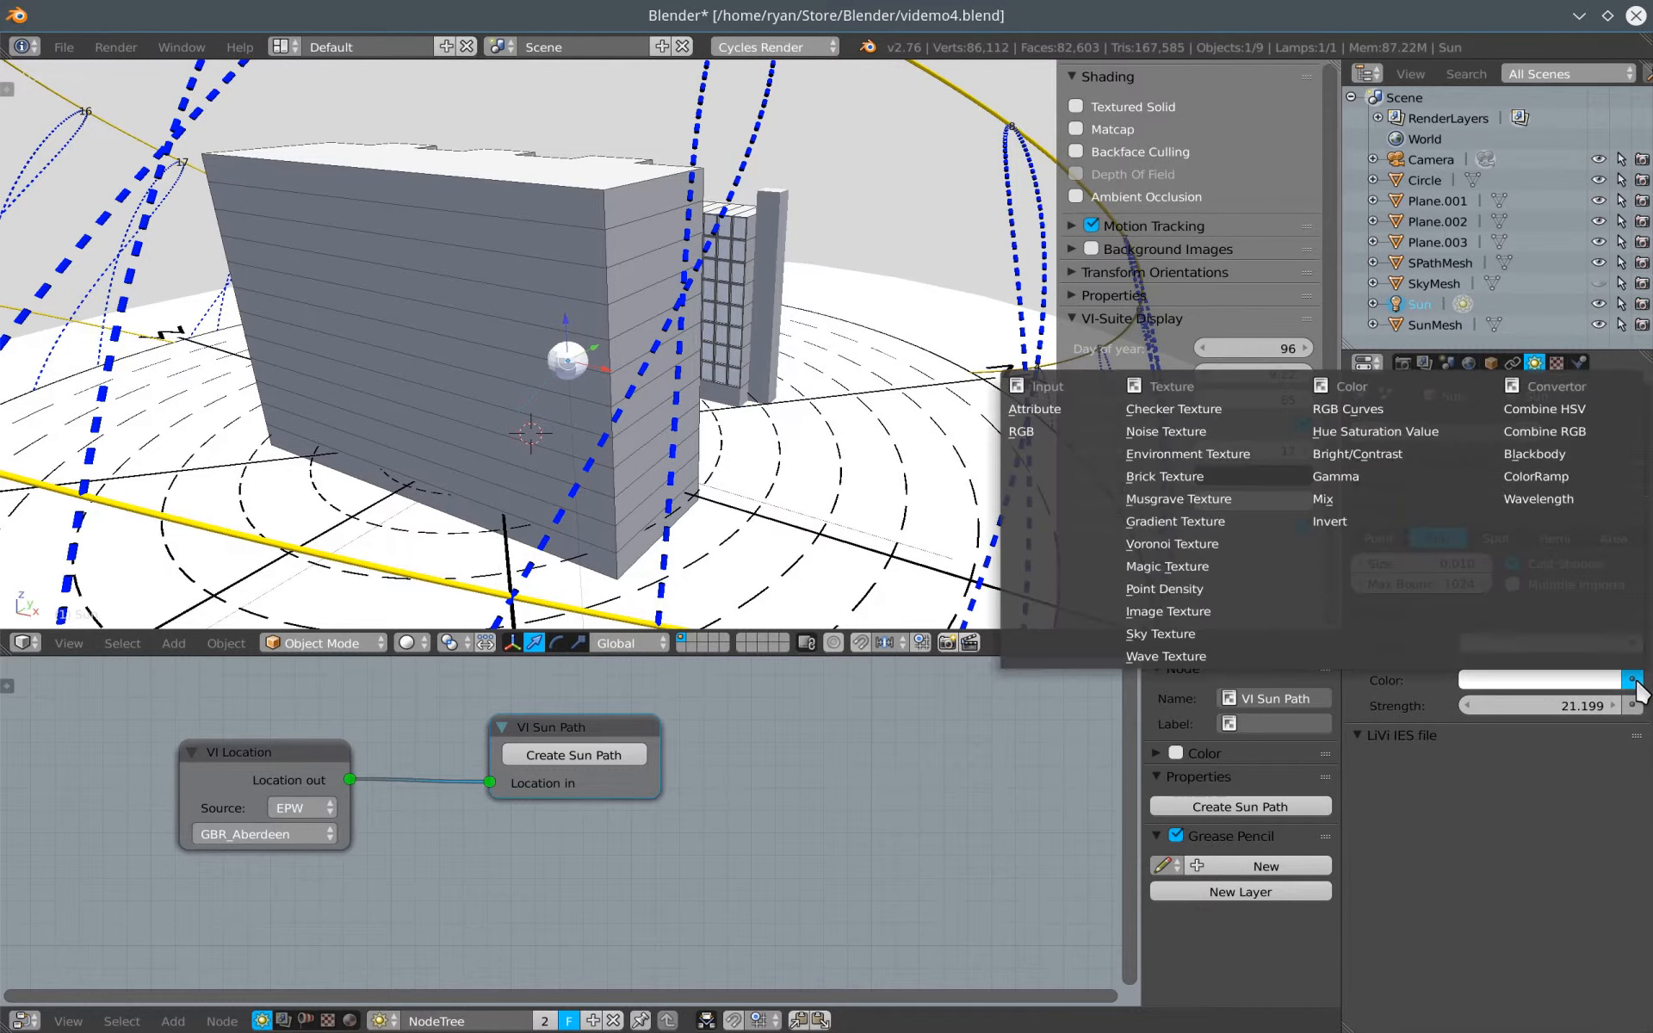
{"action": "left_click", "coordinate": [1547, 467]}
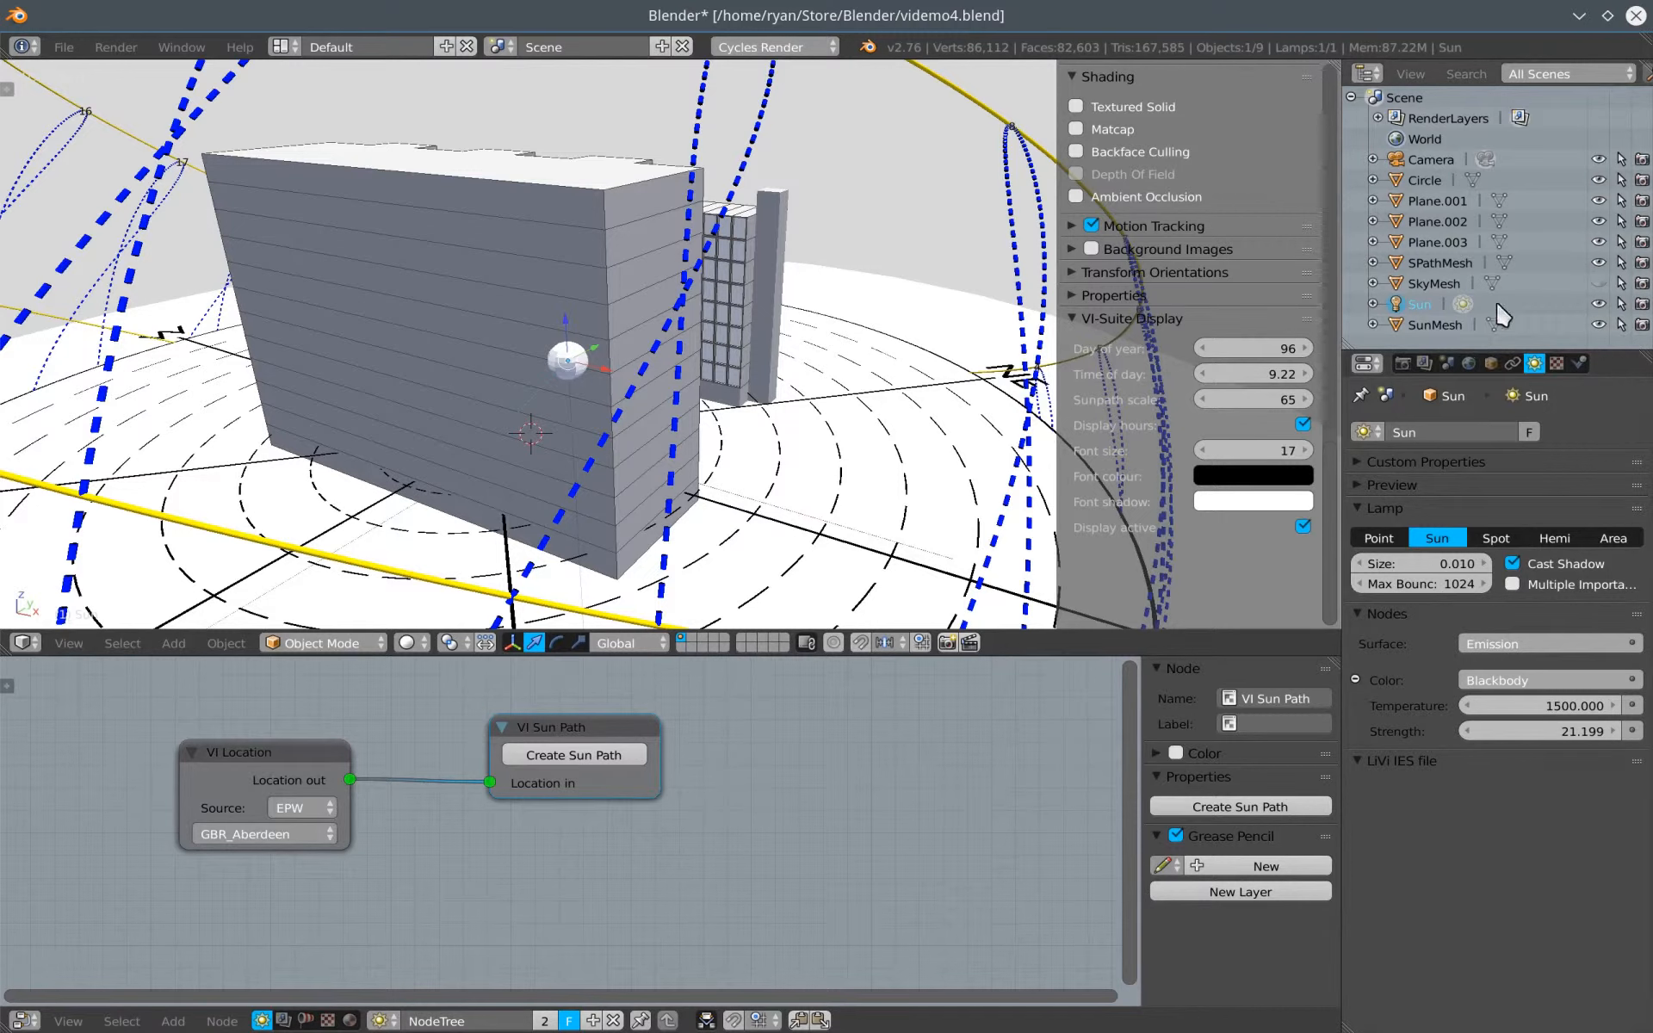
Enable nodes for the SunMesh object's Sun material and set its Diffuse BSDF colour input to Blackbody
{"action": "left_click", "coordinate": [1446, 325]}
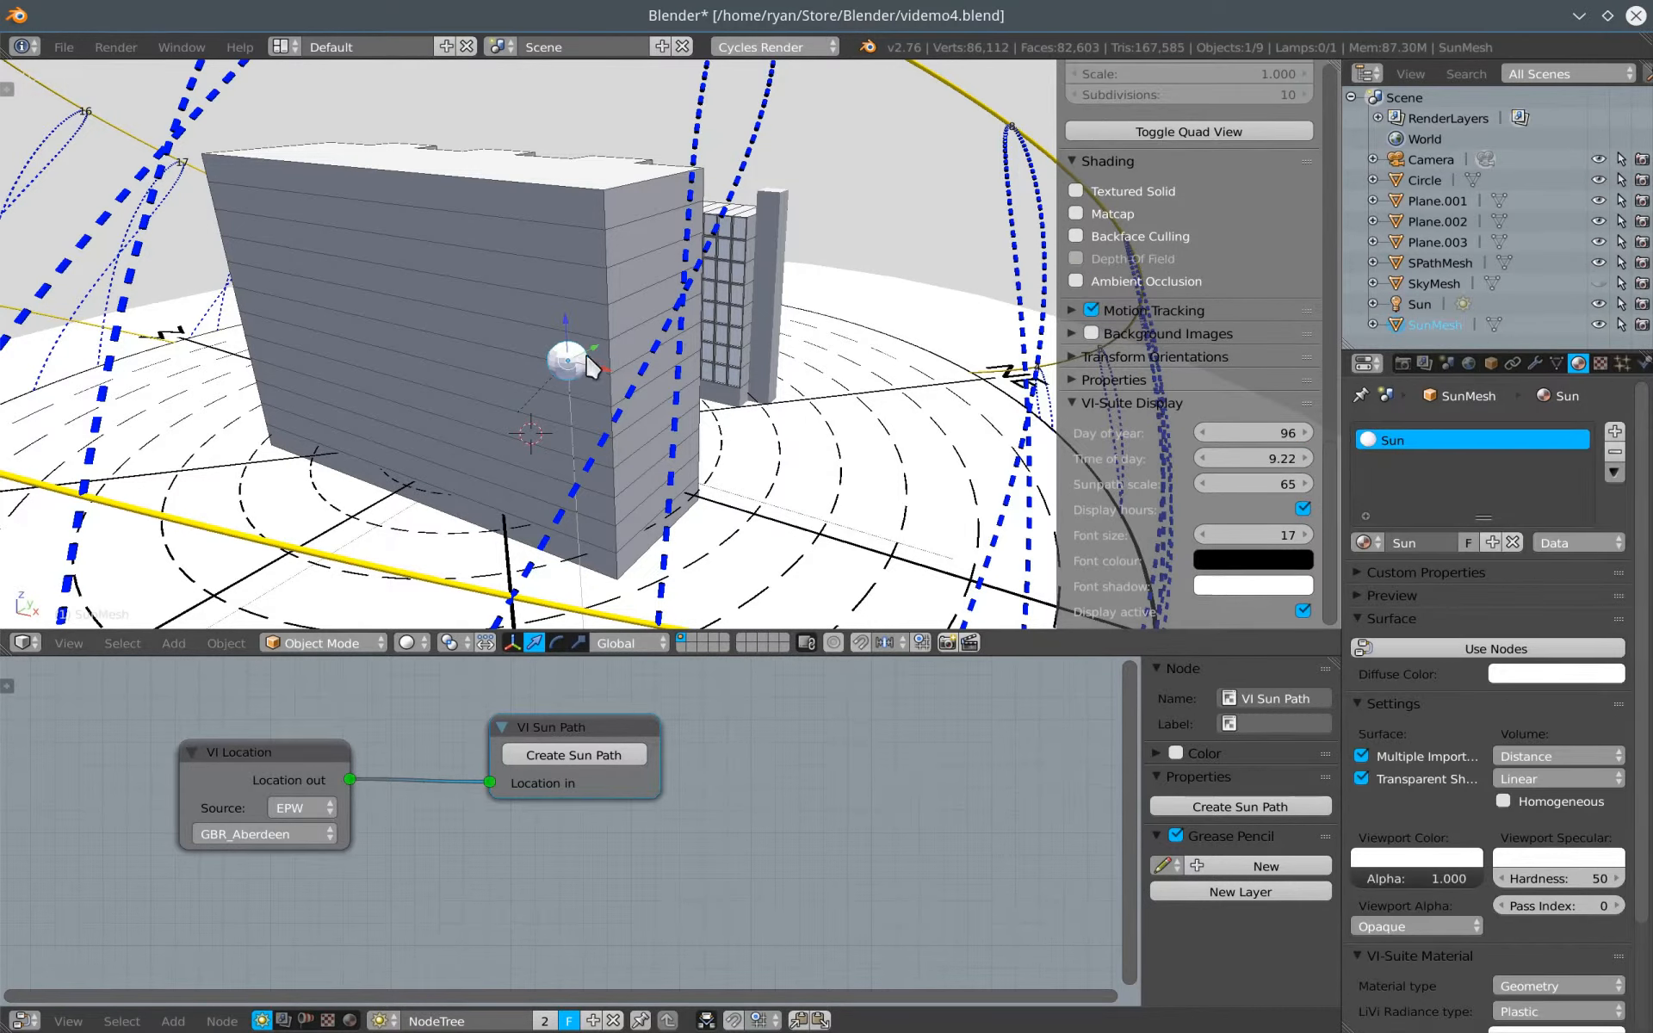
{"action": "left_click", "coordinate": [1520, 650]}
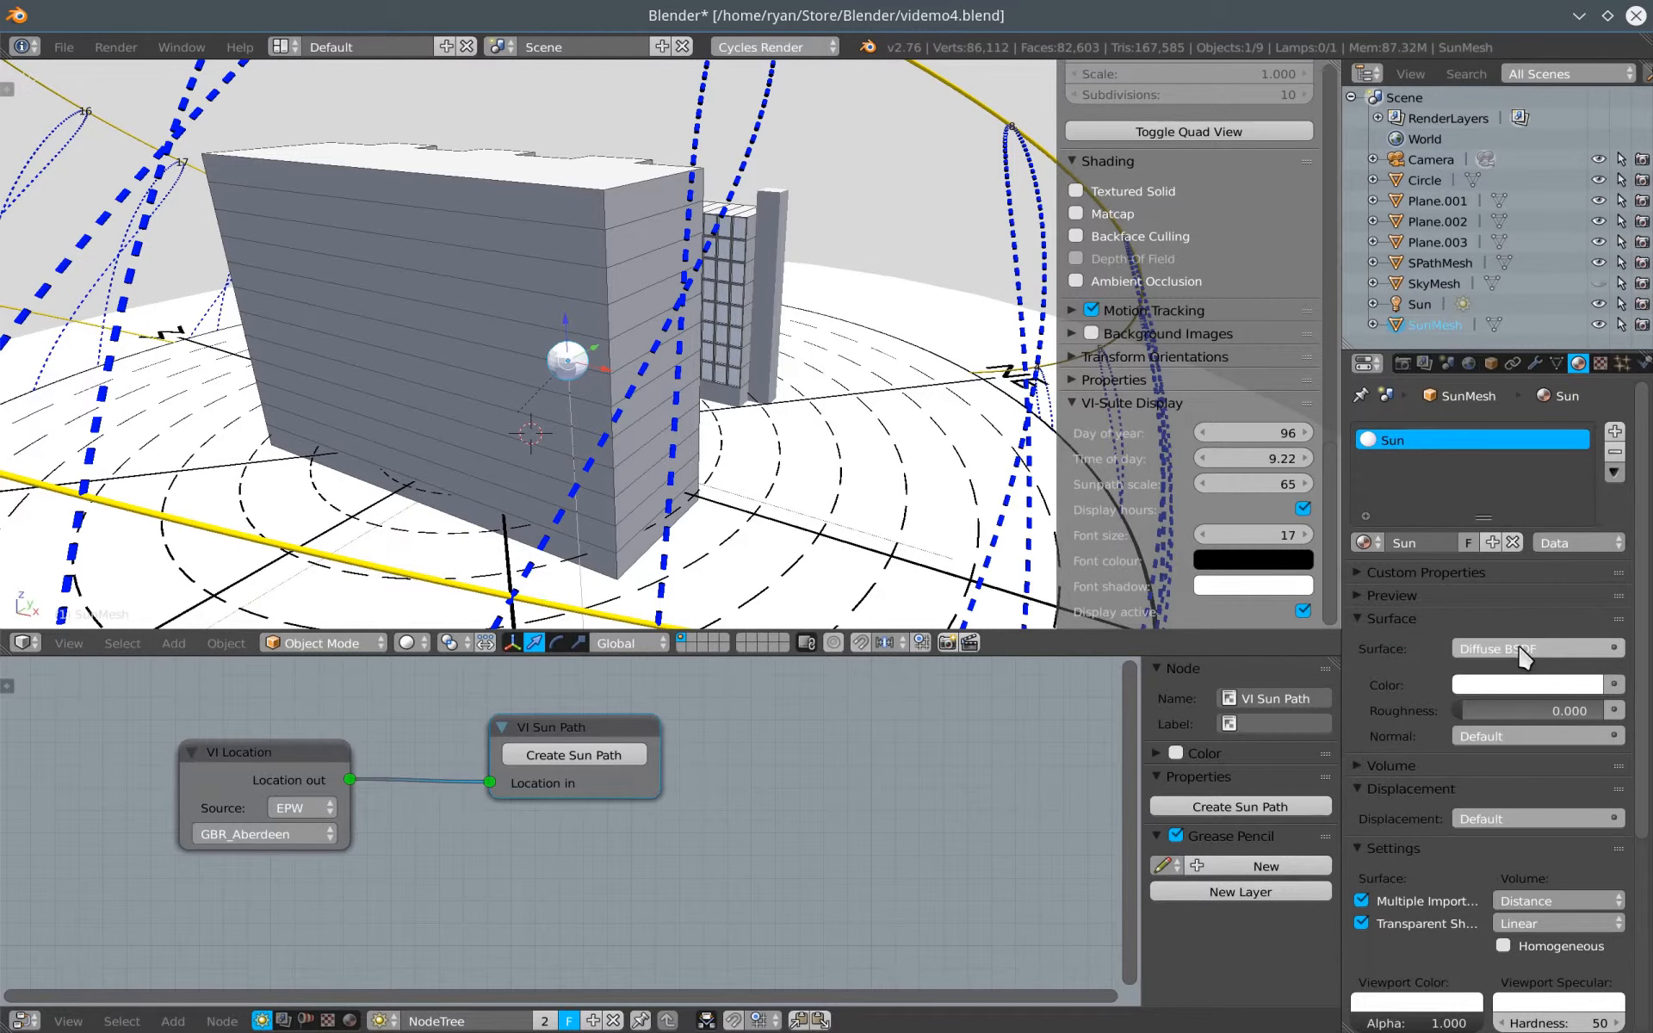
{"action": "left_click", "coordinate": [1613, 684]}
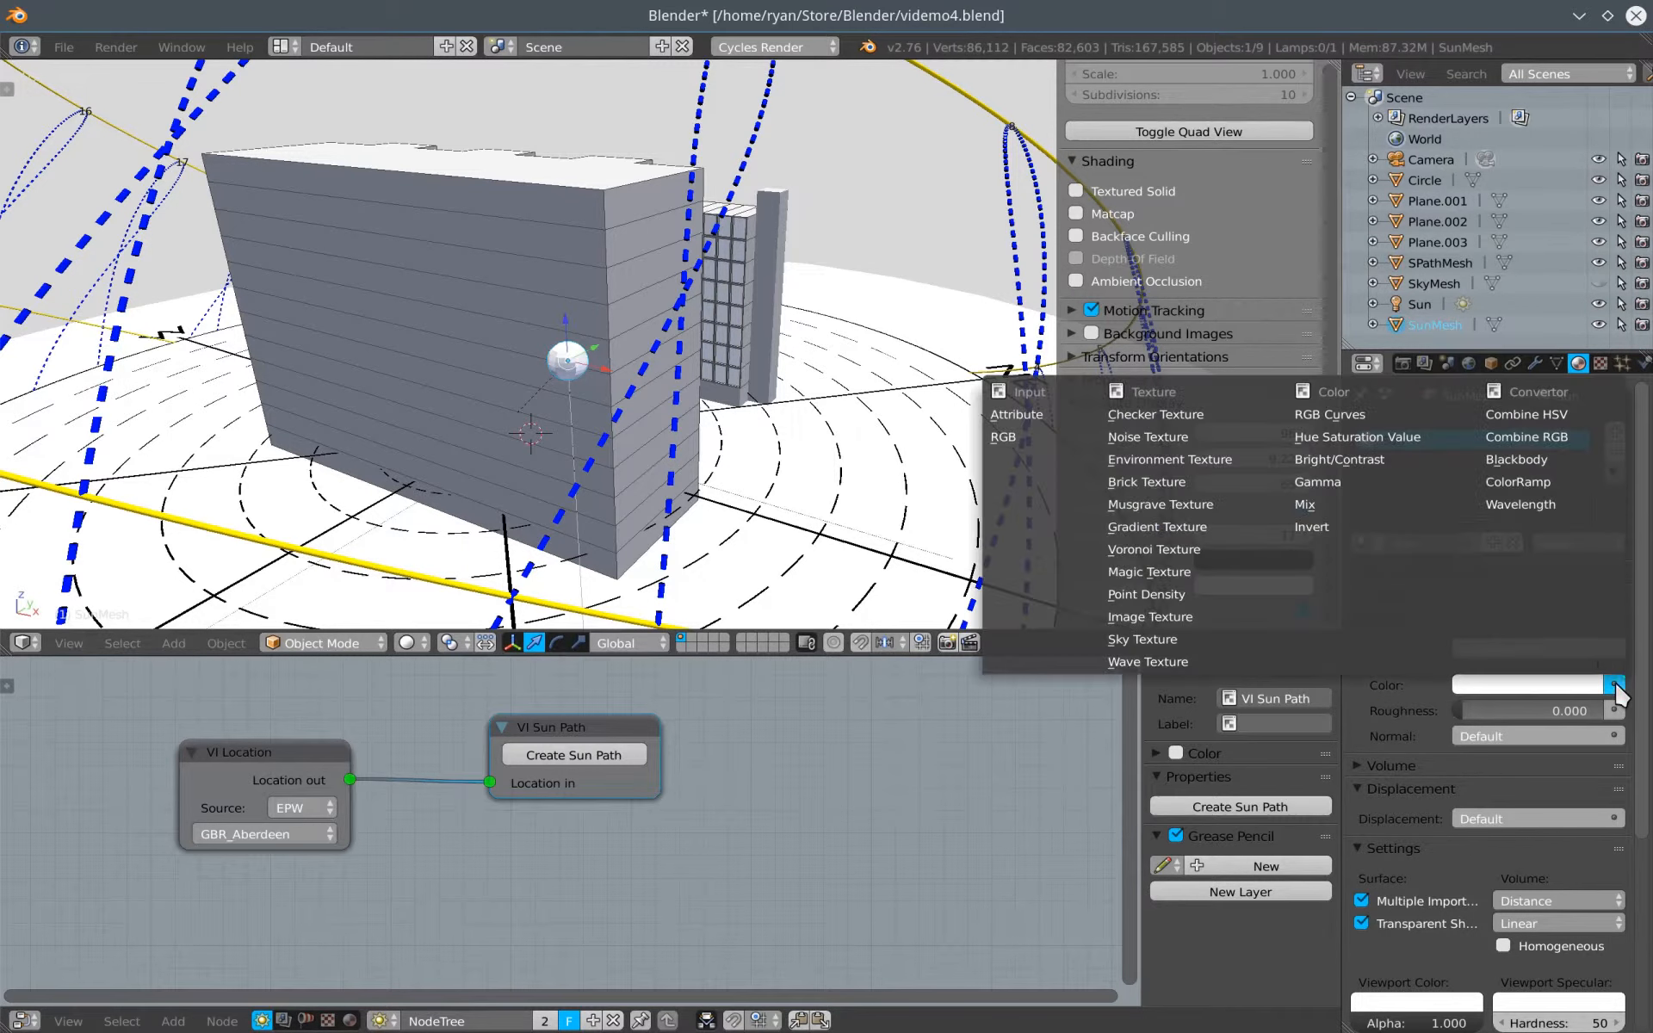
{"action": "left_click", "coordinate": [1526, 476]}
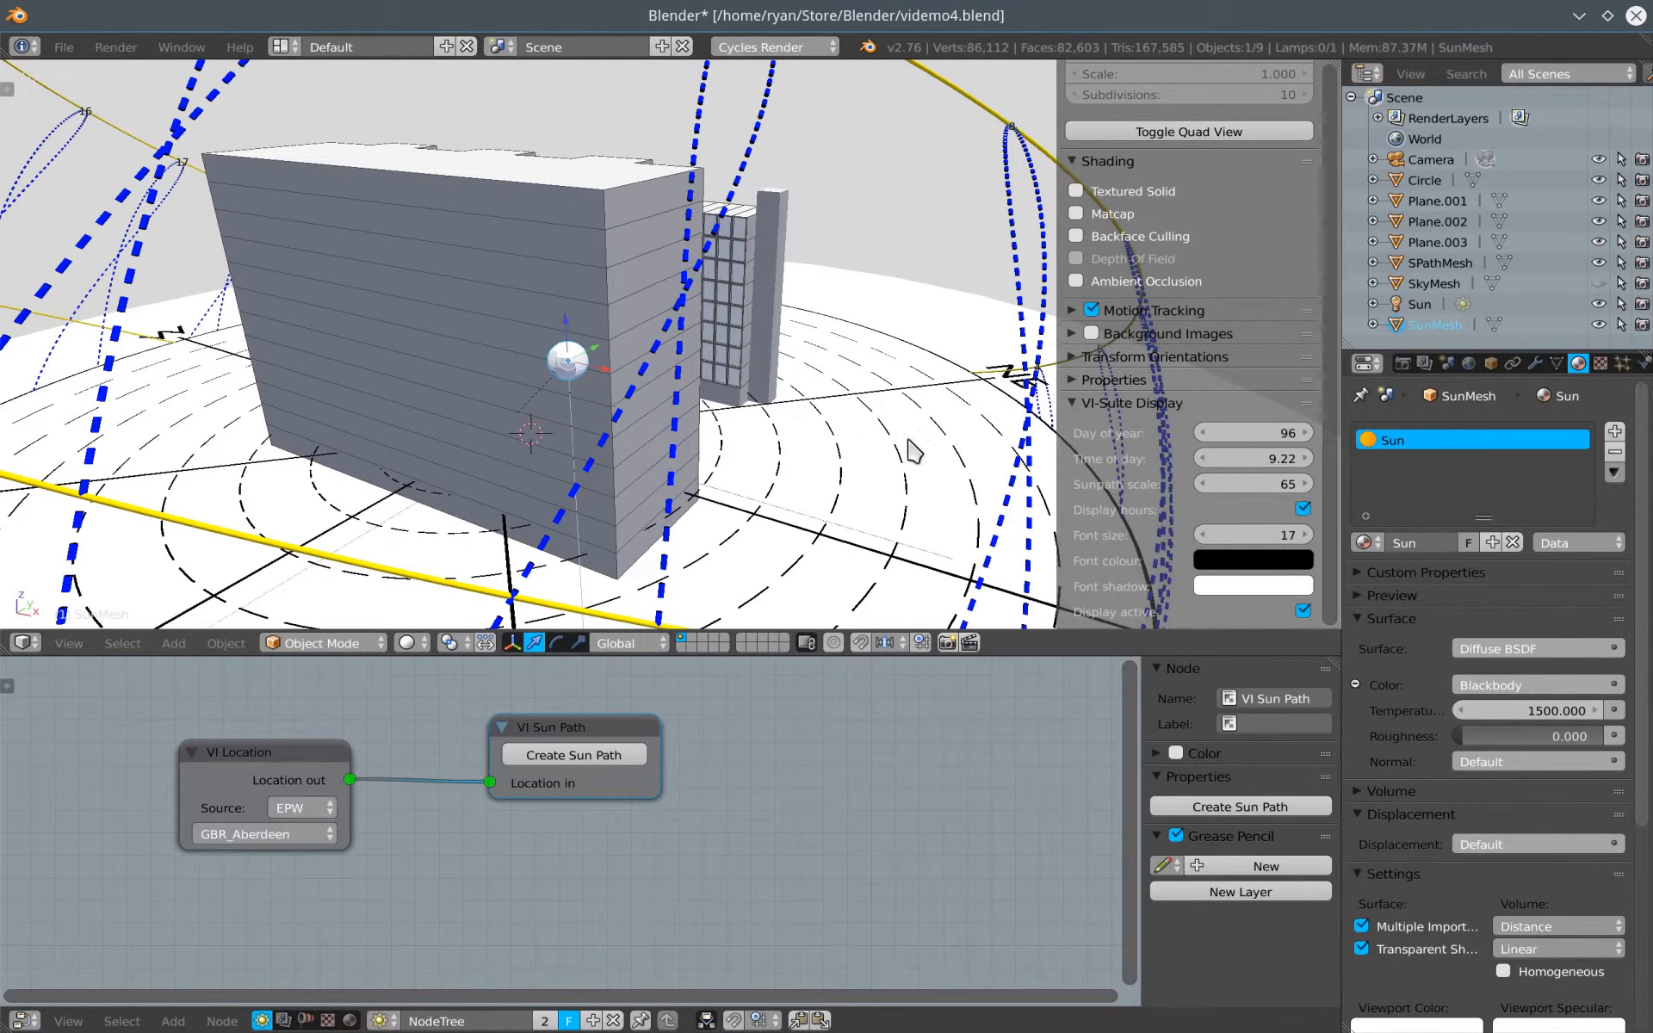
Switch the 3D view to rendered shading and lower the sun path's time of day to 9.13
{"action": "scroll", "coordinate": [898, 437], "scroll_direction": "down", "scroll_amount": 1}
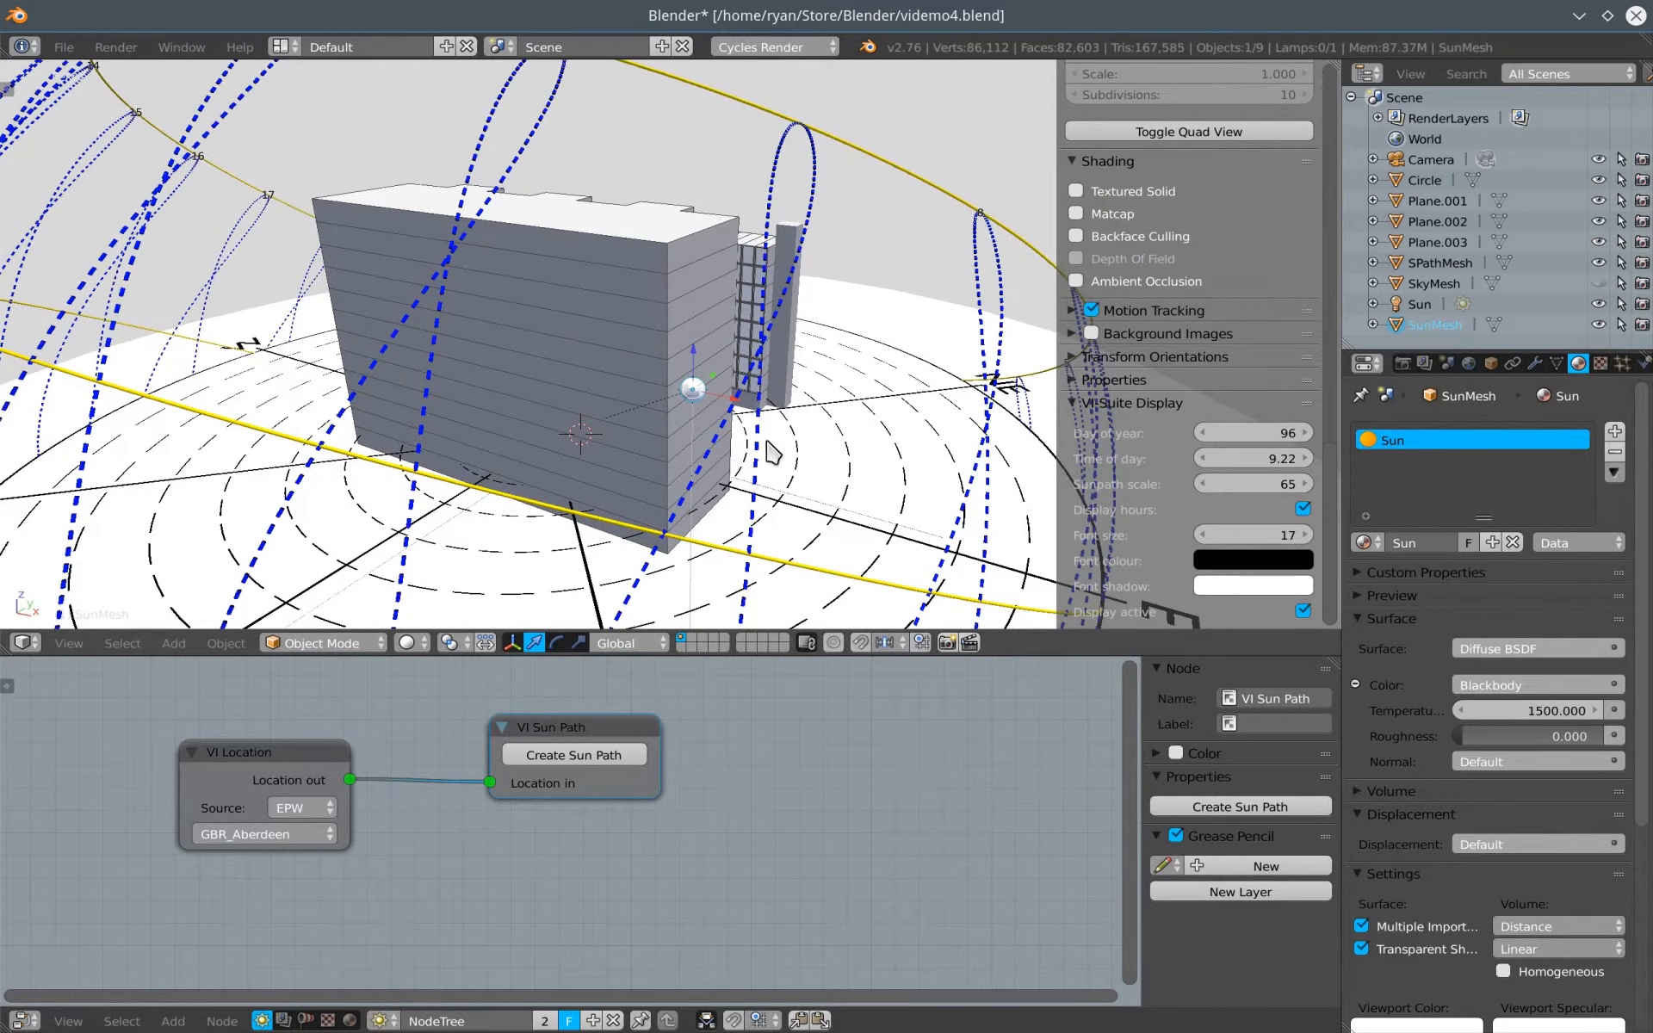
{"action": "key", "text": "shift+z"}
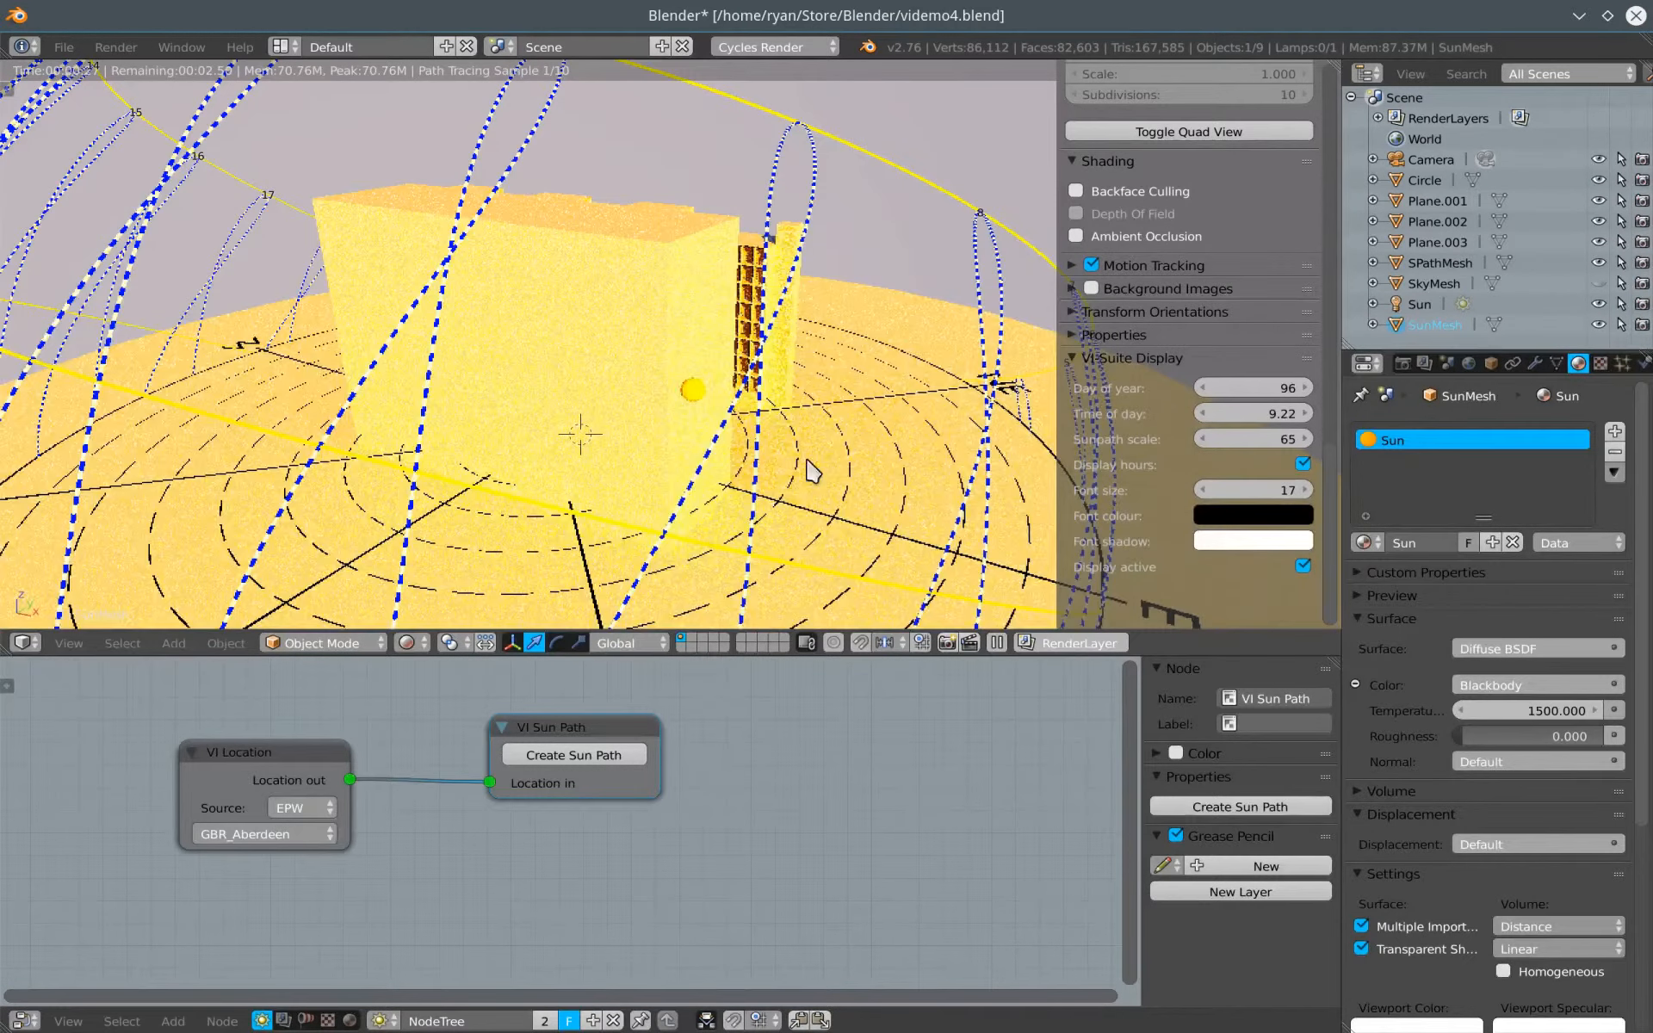
{"action": "left_click", "coordinate": [1206, 418]}
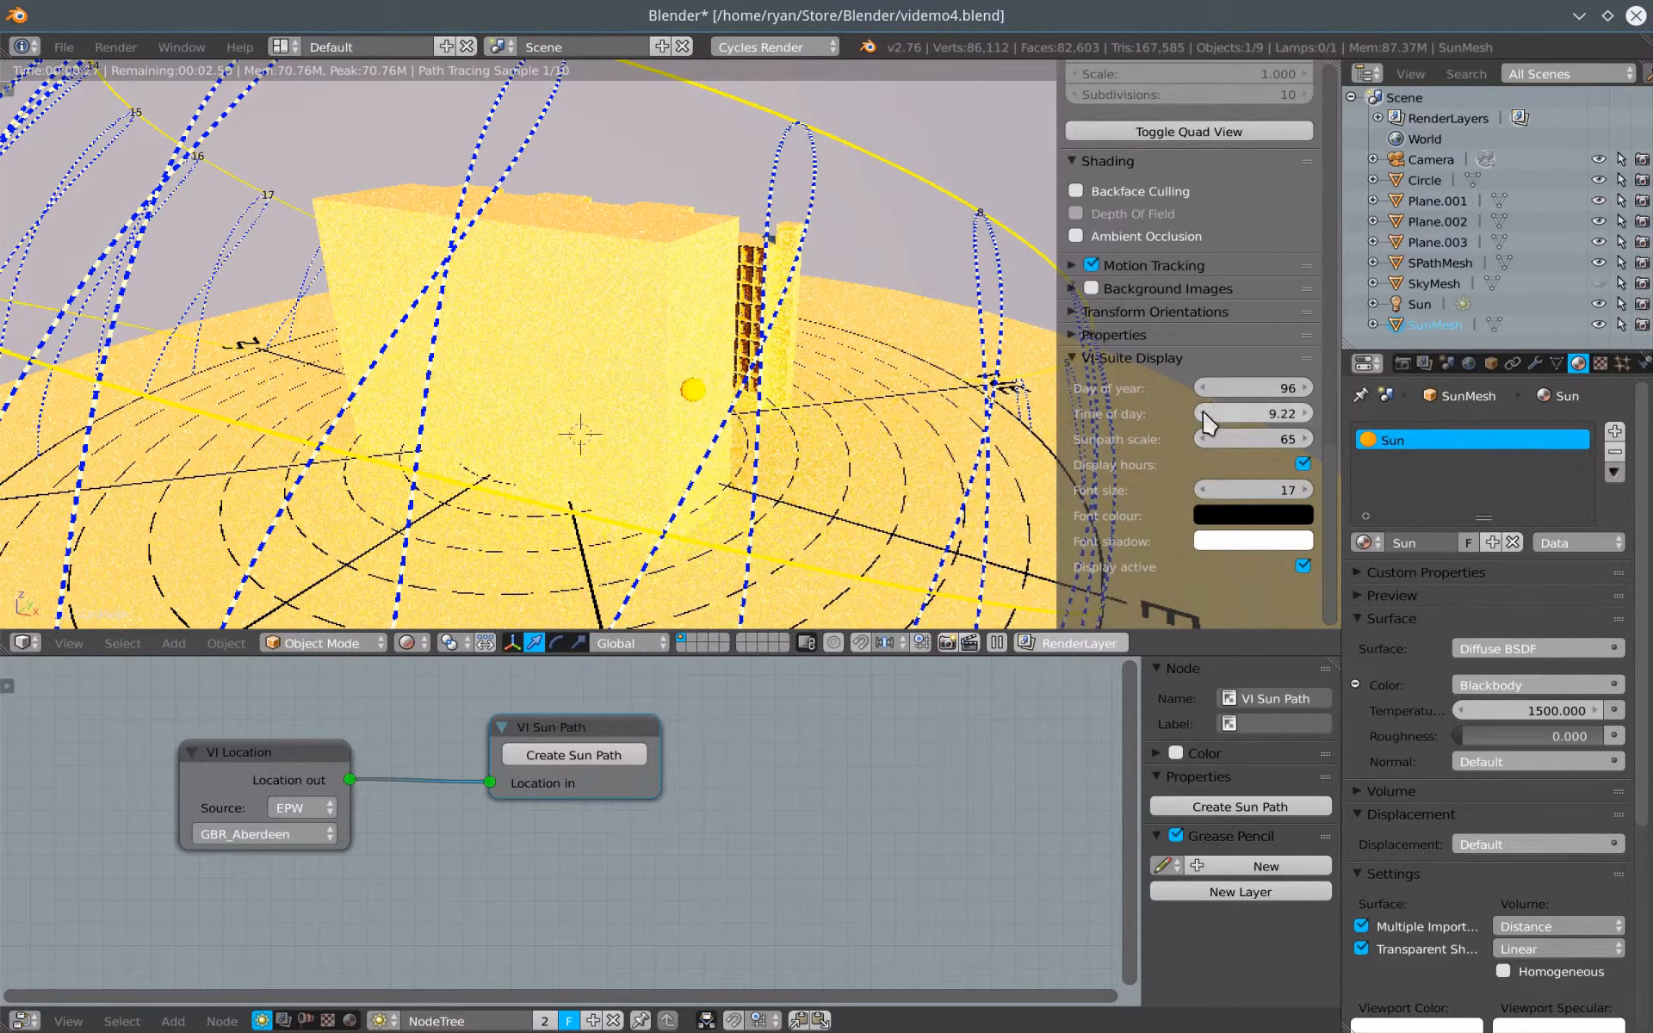
{"action": "left_click", "coordinate": [1204, 414]}
{"action": "left_click", "coordinate": [1204, 414]}
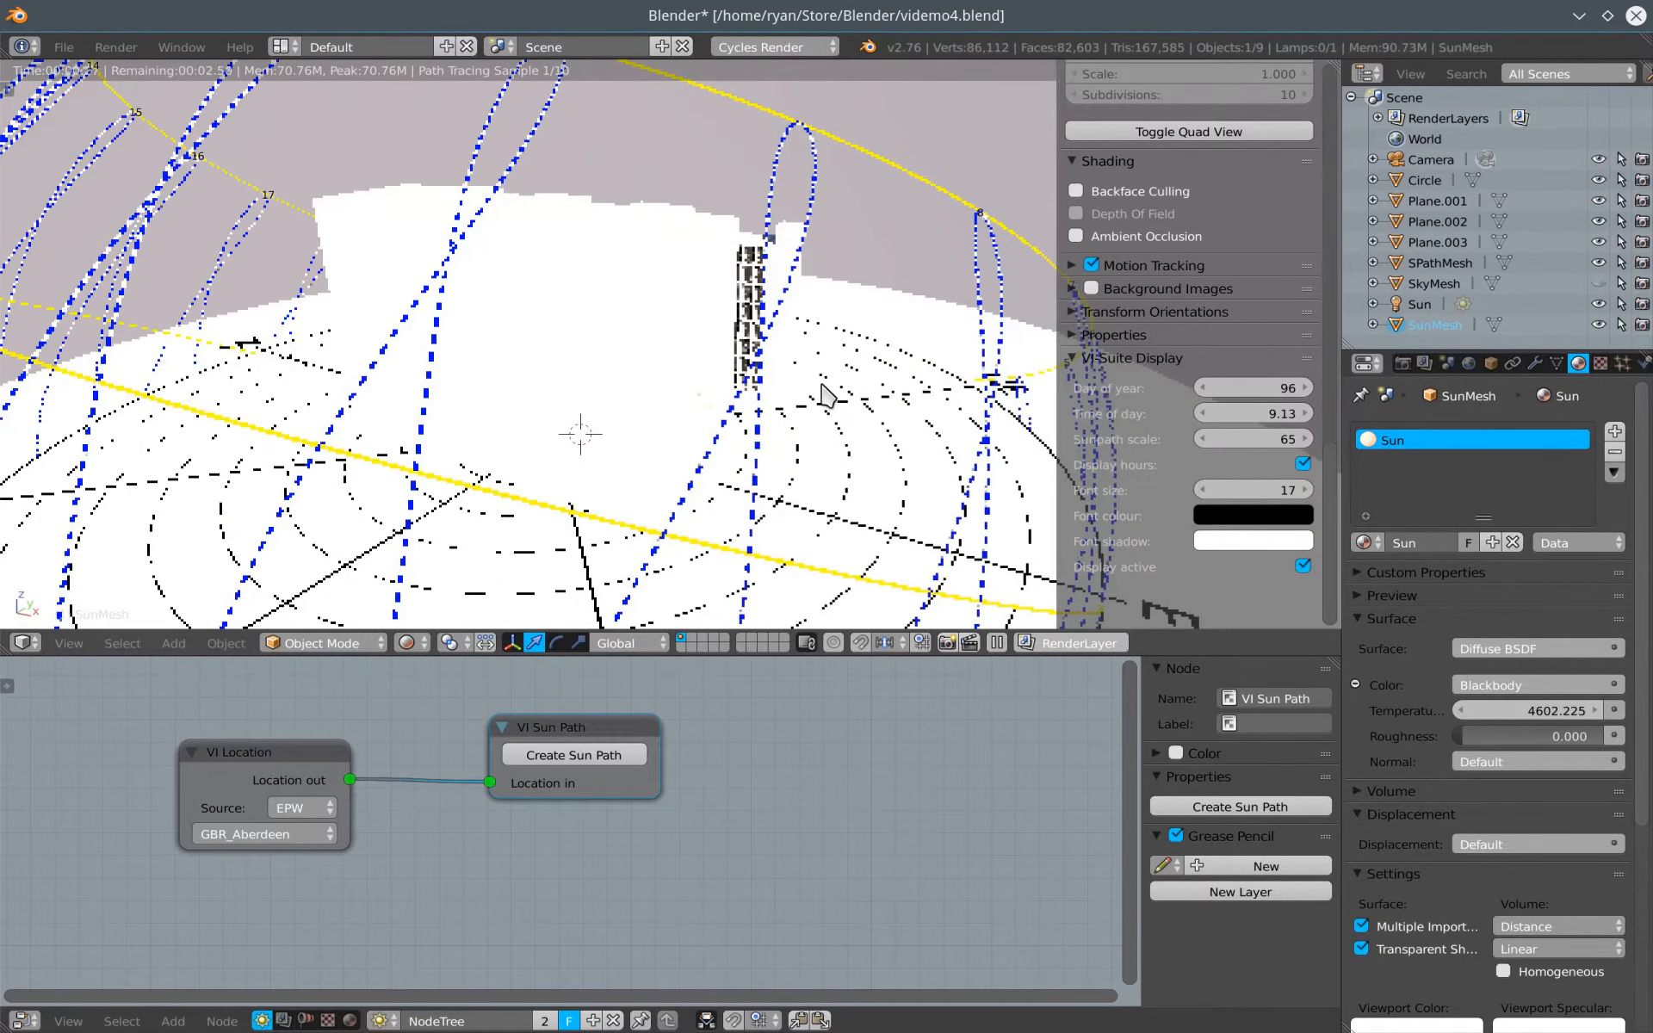
Set the sun path's time of day to 13.39 to shift the rendered building shadows
{"action": "middle_click_drag", "start_coordinate": [848, 395], "coordinate": [663, 403]}
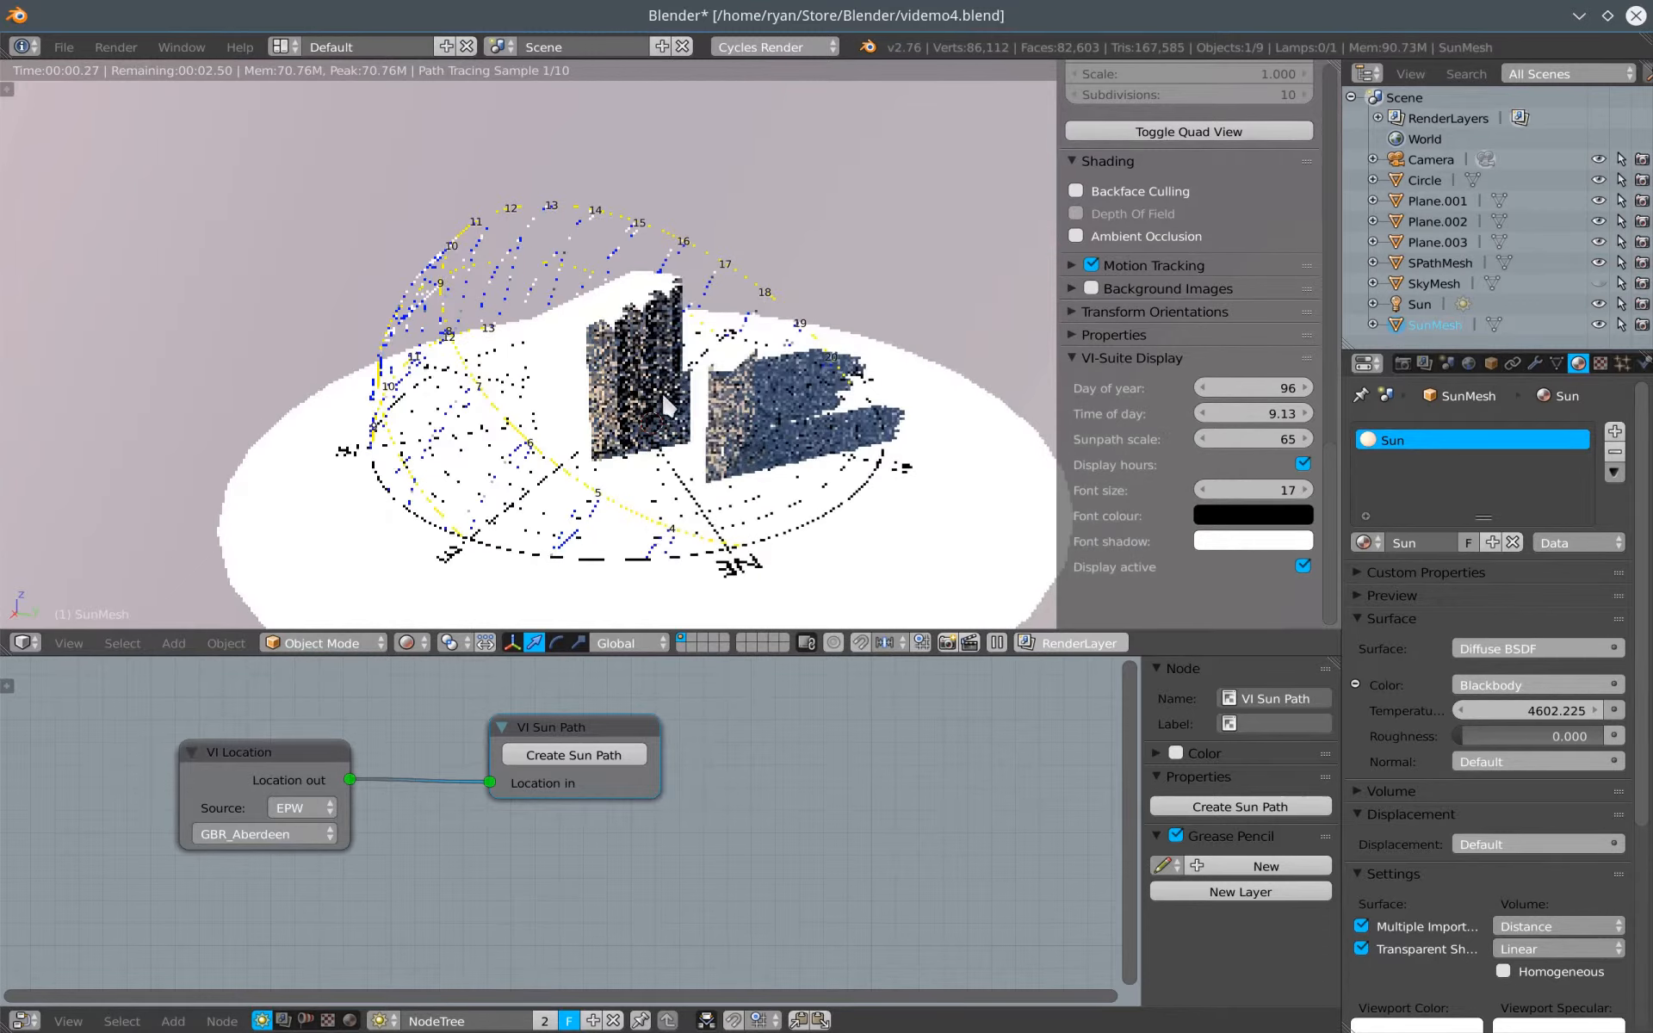
{"action": "scroll", "coordinate": [667, 435], "scroll_direction": "up", "scroll_amount": 3}
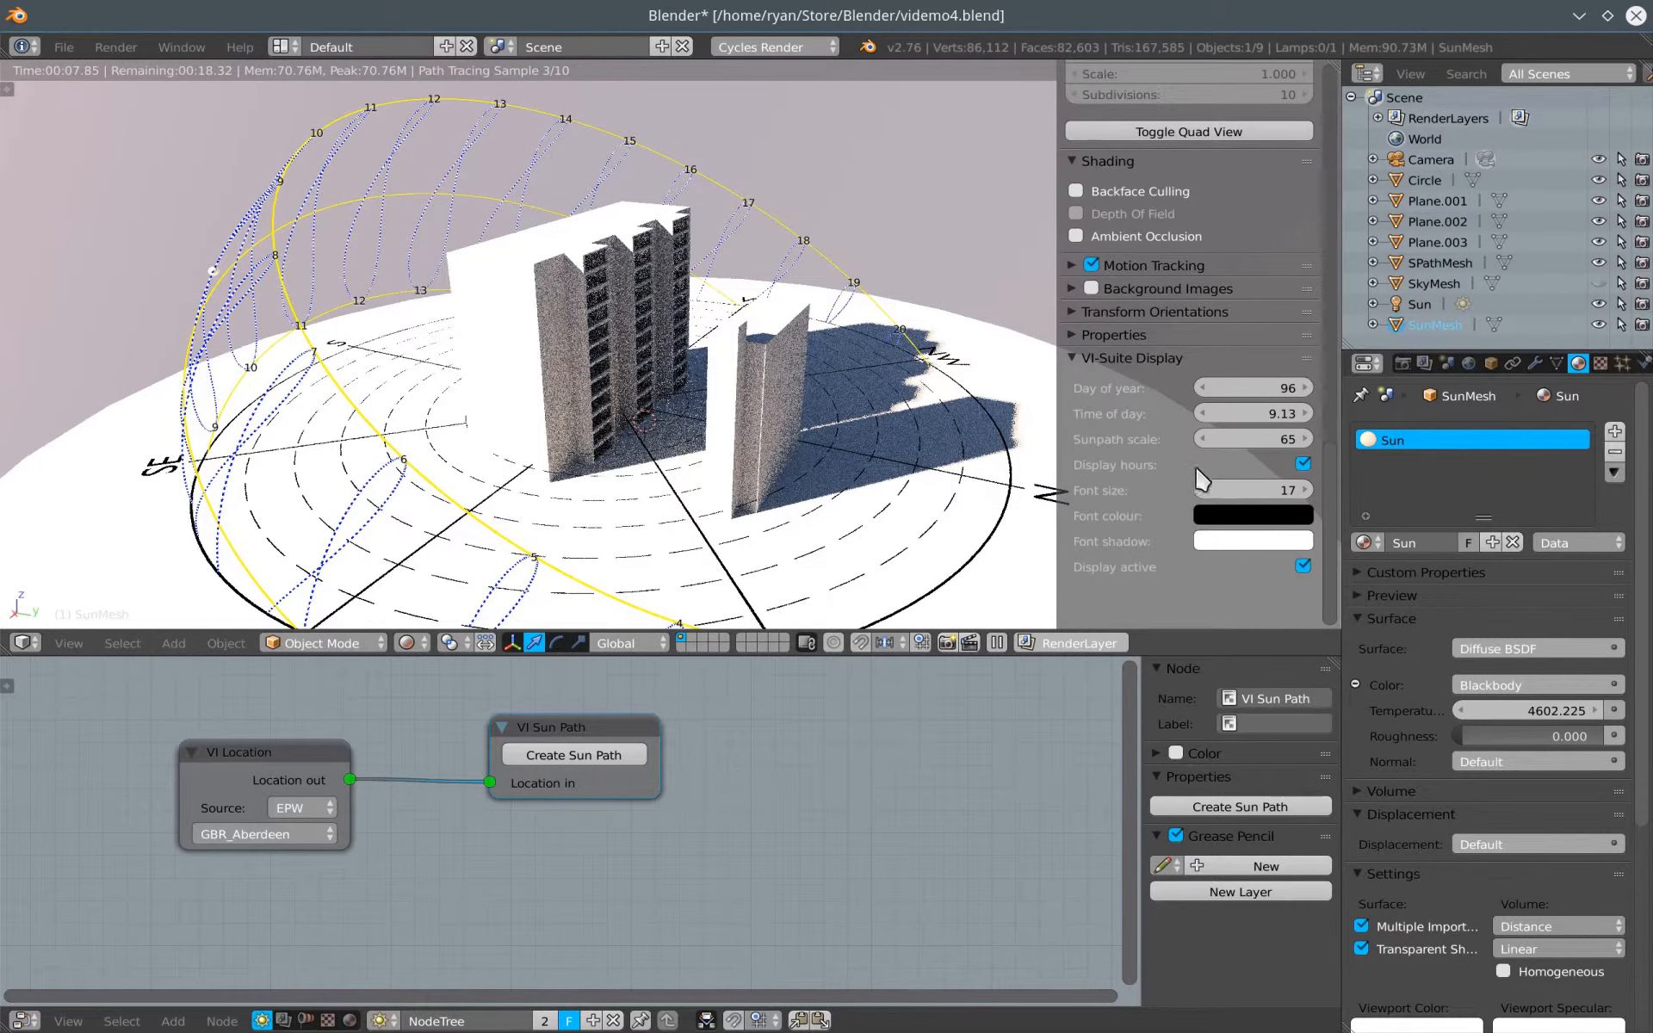
{"action": "left_click", "coordinate": [1259, 416]}
{"action": "mouse_move", "coordinate": [1259, 417]}
{"action": "left_mouse_down"}
{"action": "mouse_move", "coordinate": [1079, 416]}
{"action": "mouse_move", "coordinate": [1497, 416]}
{"action": "mouse_move", "coordinate": [1267, 424]}
{"action": "left_mouse_up"}
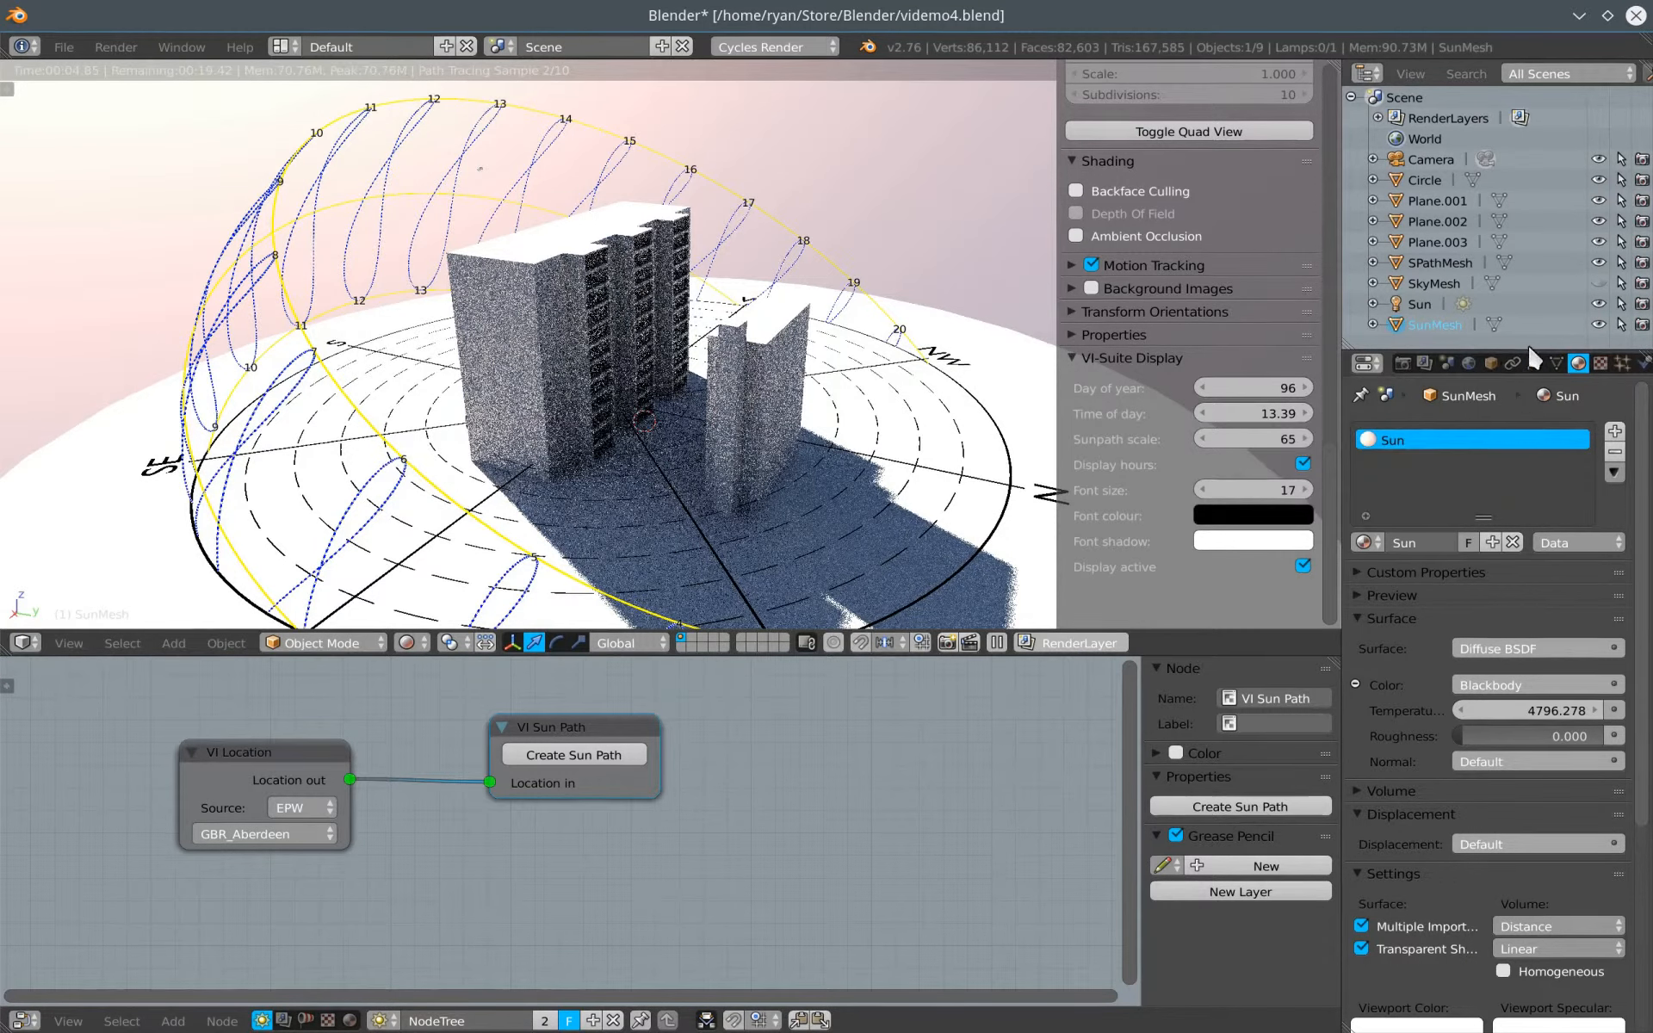
Switch the world background's sky texture from Preetham to the Hosek / Wilkie sky type
{"action": "left_click", "coordinate": [1468, 363]}
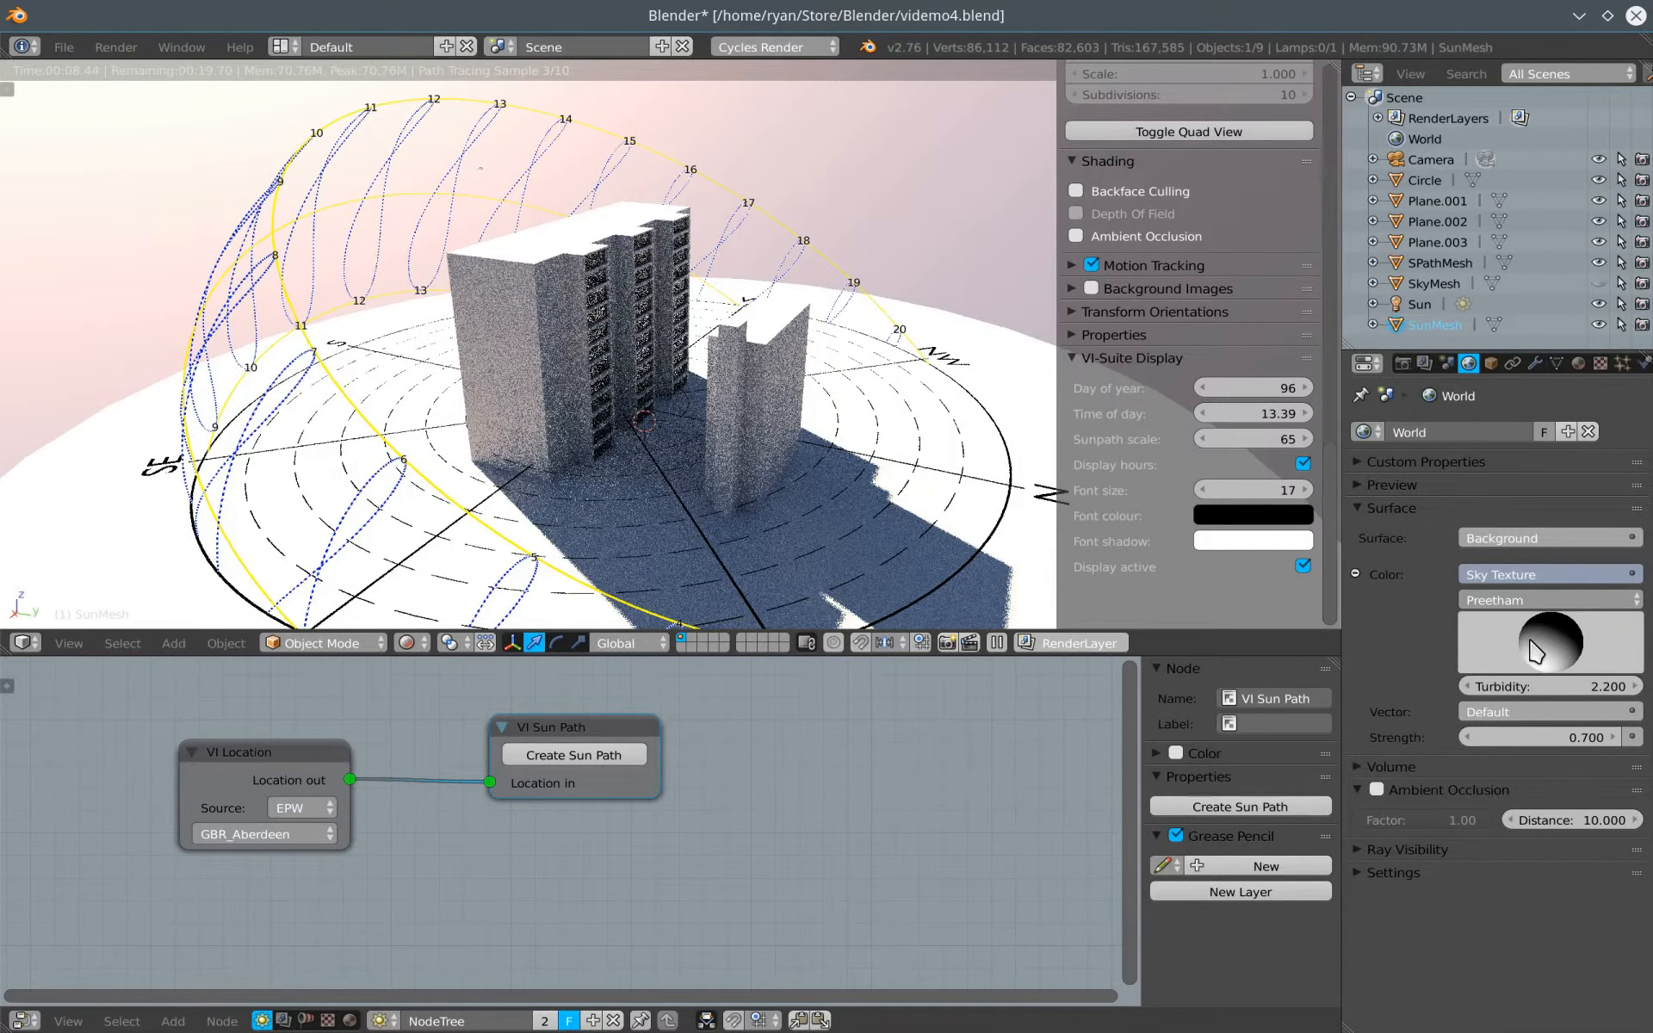
{"action": "left_click", "coordinate": [1508, 600]}
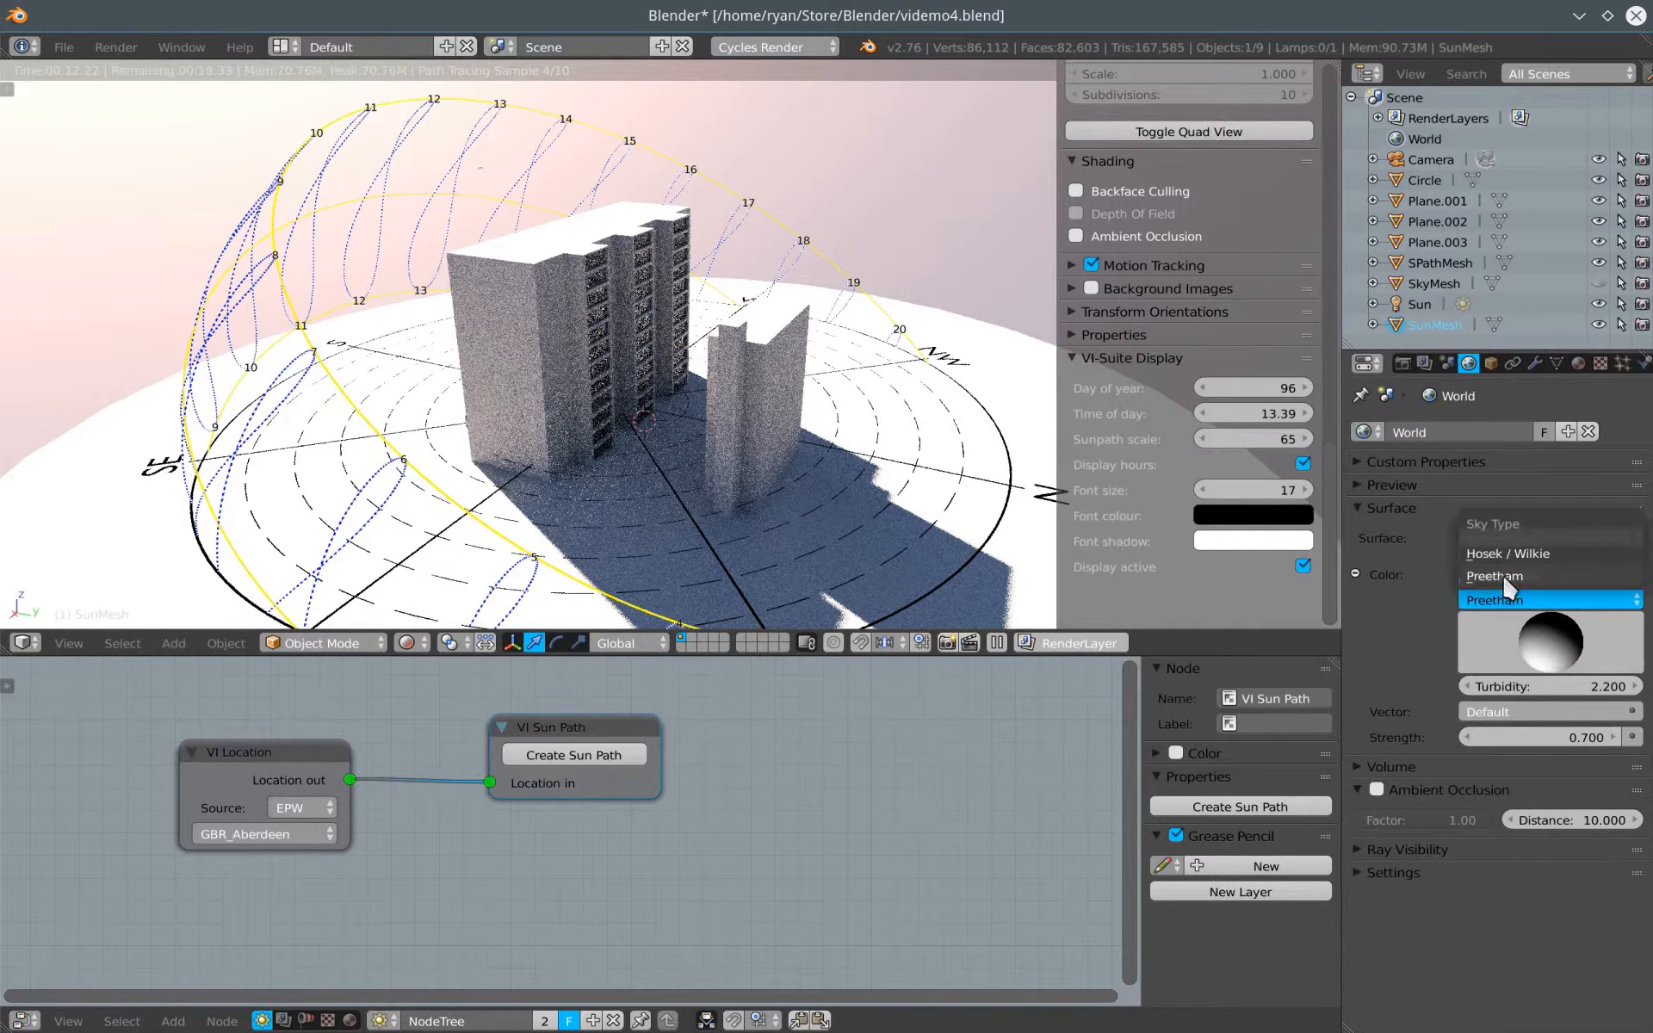
{"action": "left_click", "coordinate": [1463, 548]}
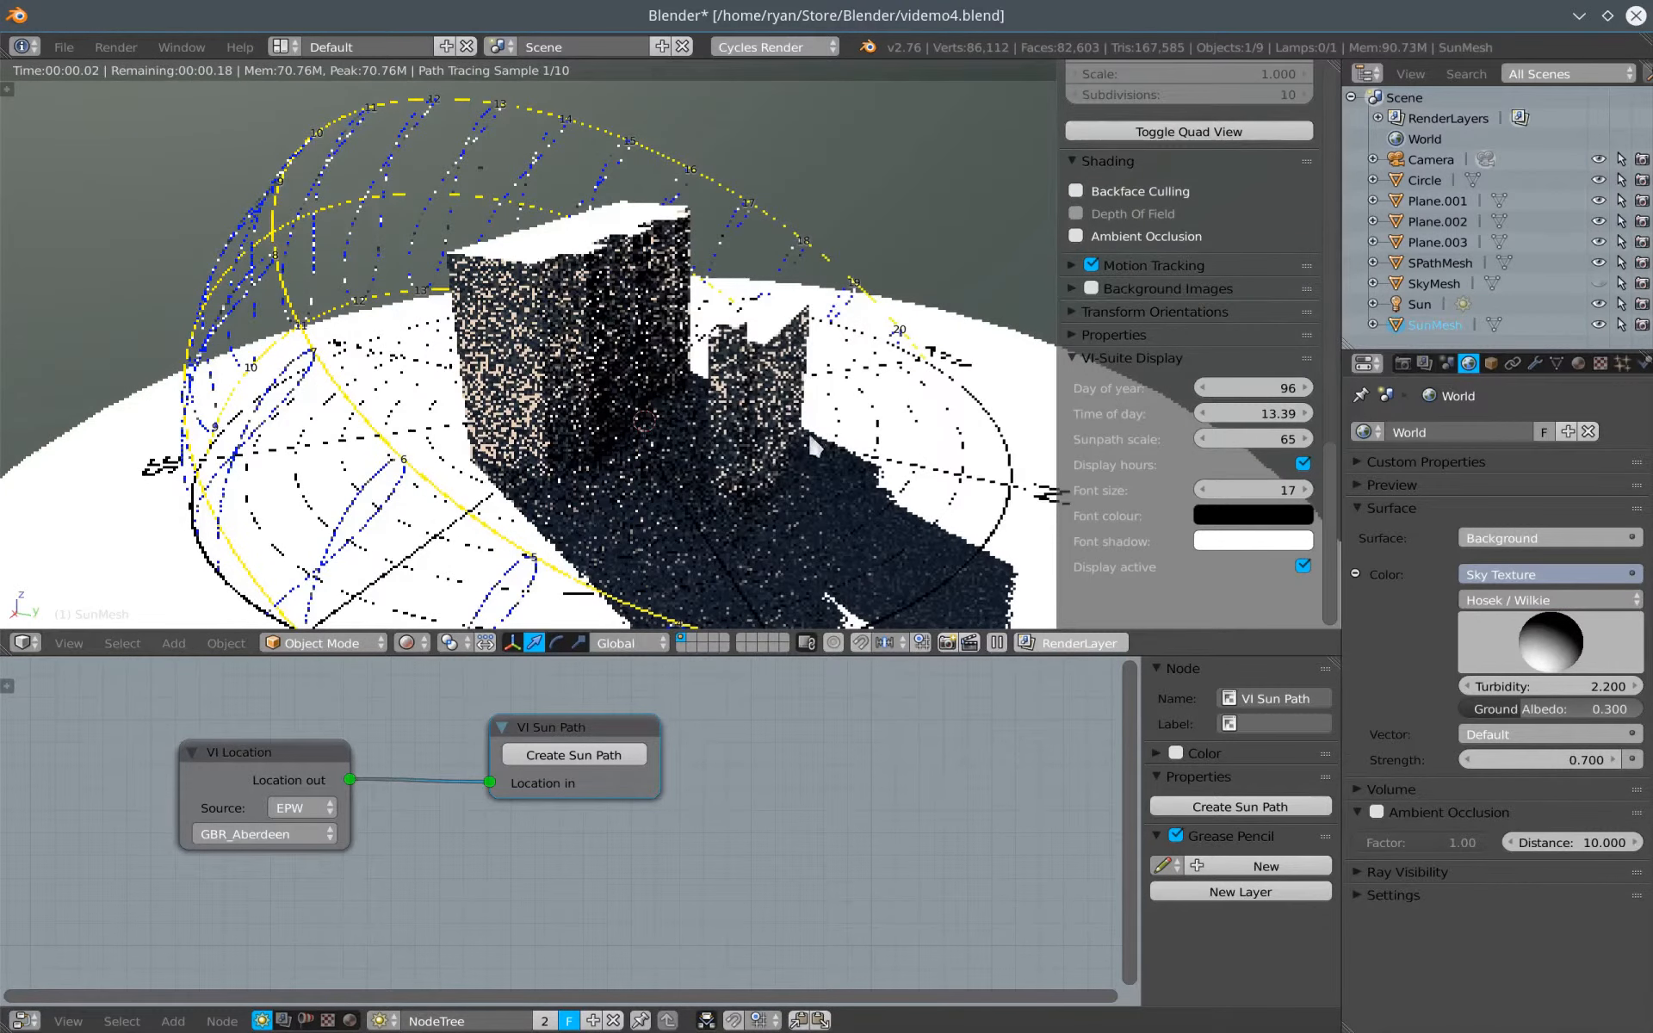
Set the sun path's time of day to 15.55 and preview the changed sky and building shadows in the rendered view
{"action": "scroll", "coordinate": [760, 467], "scroll_direction": "up", "scroll_amount": 3}
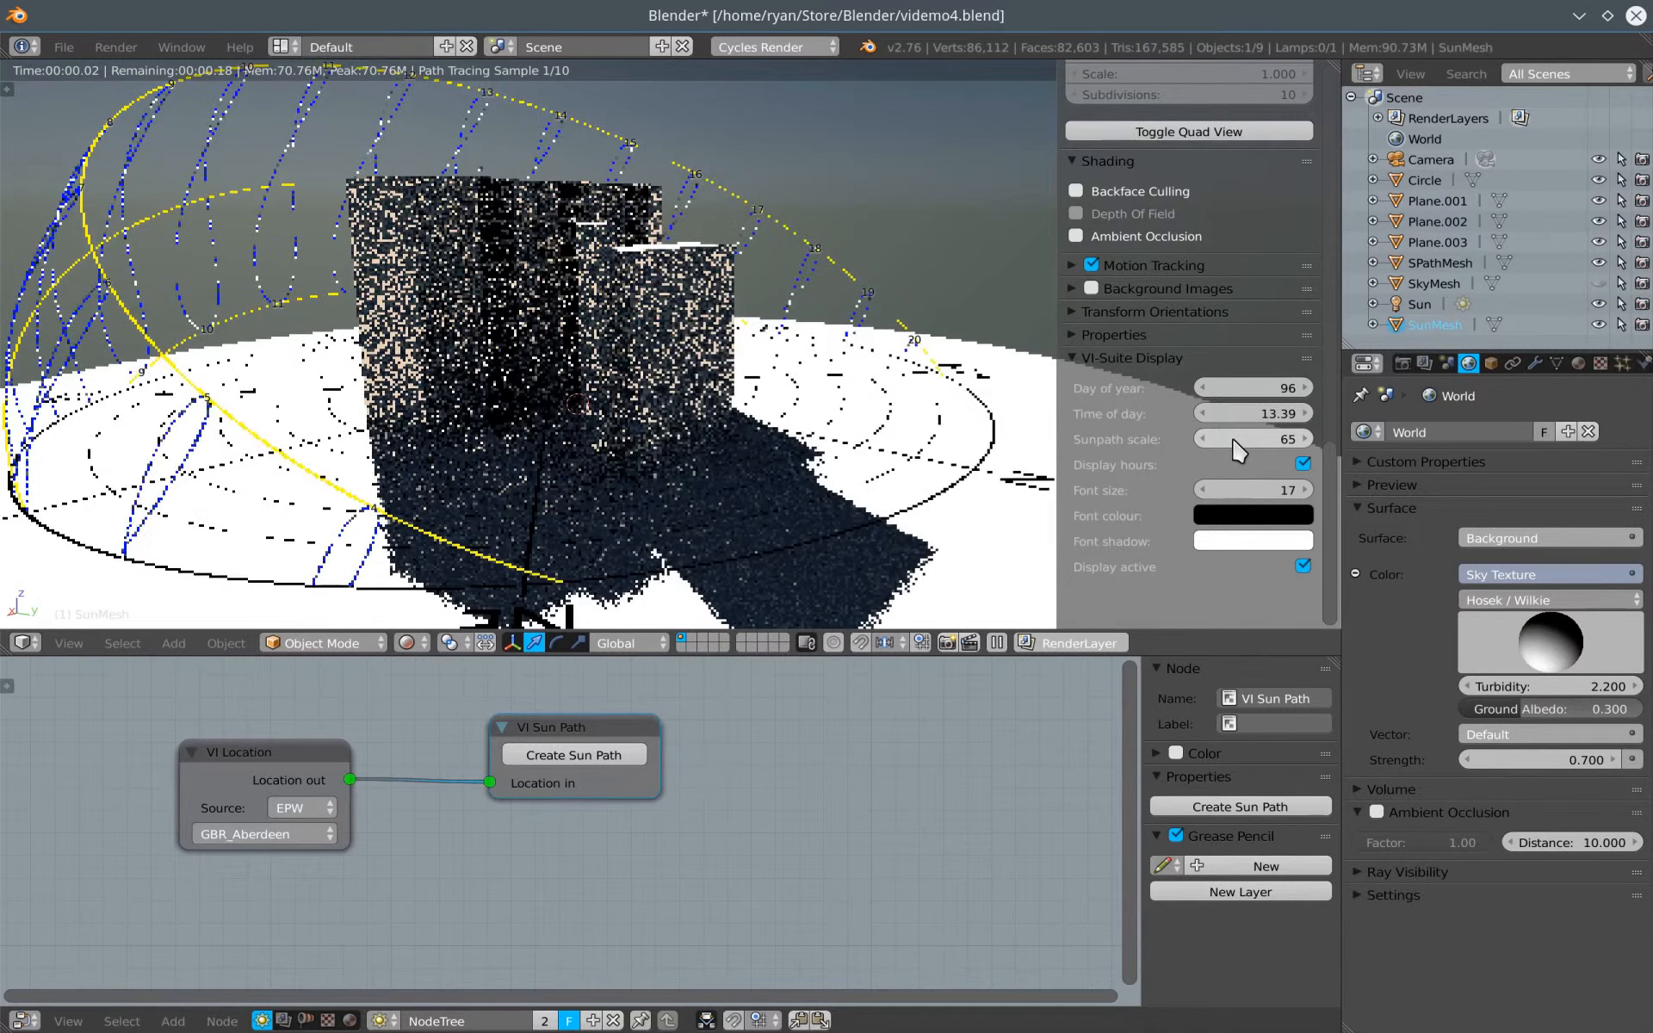
{"action": "mouse_move", "coordinate": [1250, 418]}
{"action": "left_mouse_down"}
{"action": "mouse_move", "coordinate": [1289, 418]}
{"action": "mouse_move", "coordinate": [1260, 417]}
{"action": "left_mouse_up"}
{"action": "scroll", "coordinate": [384, 370], "scroll_direction": "down", "scroll_amount": 4}
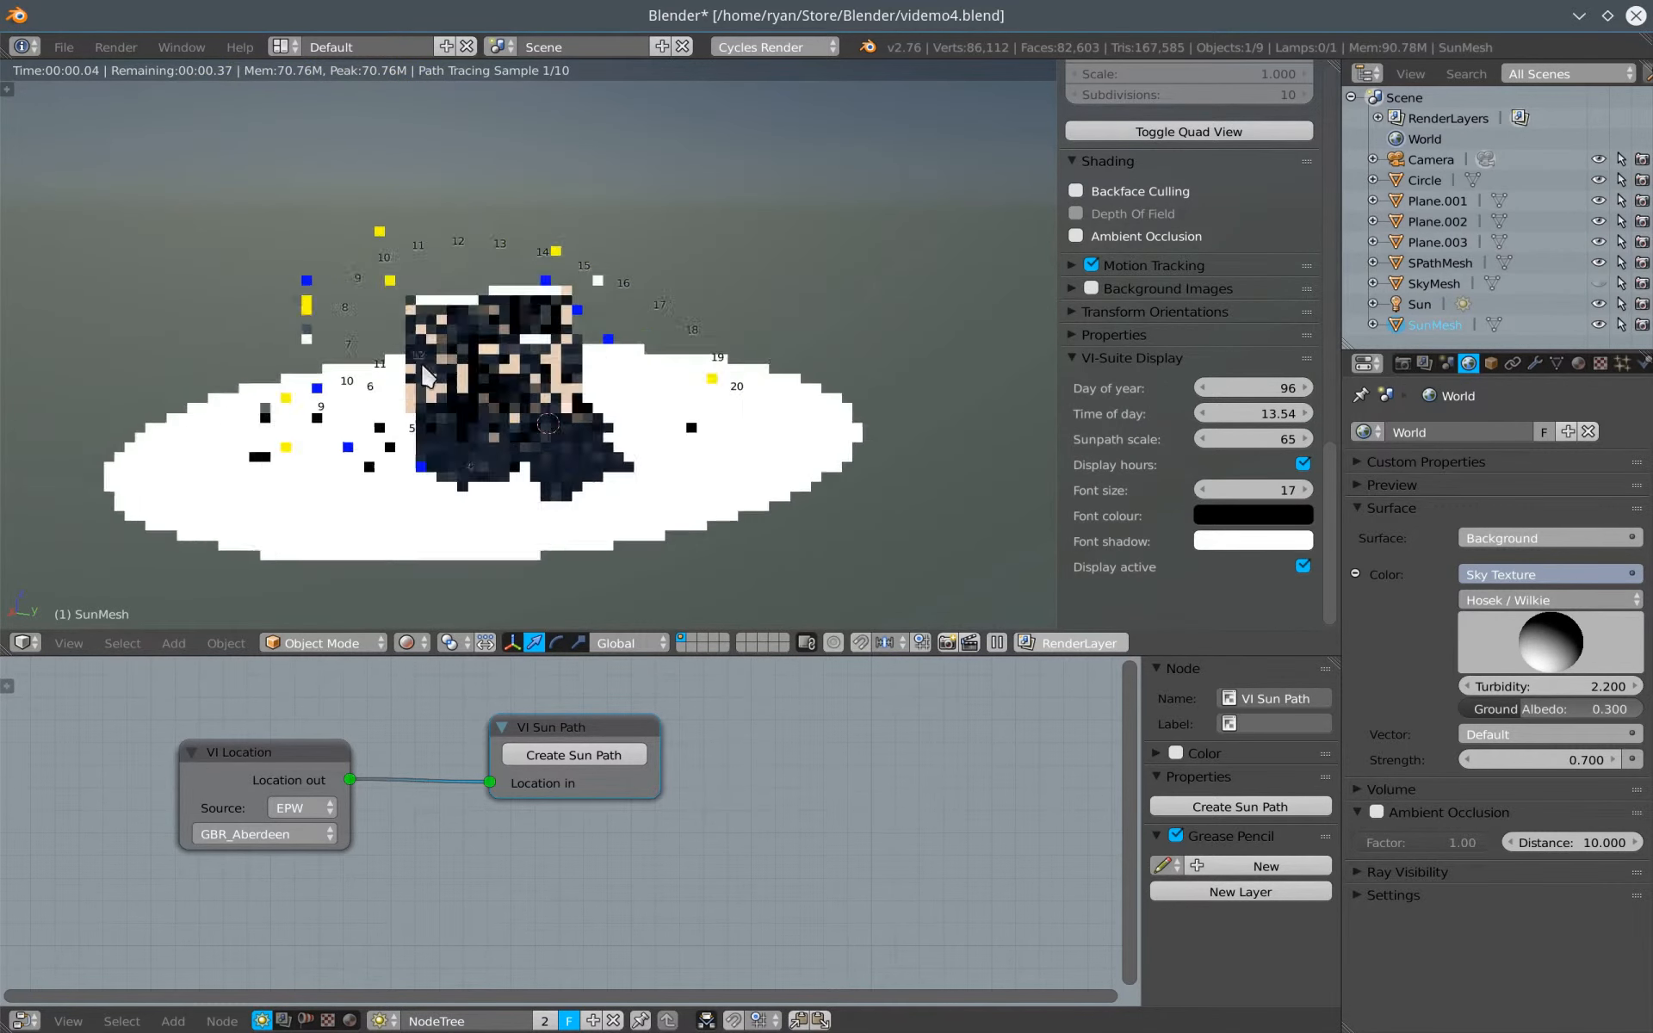
{"action": "middle_click_drag", "start_coordinate": [322, 400], "coordinate": [305, 395]}
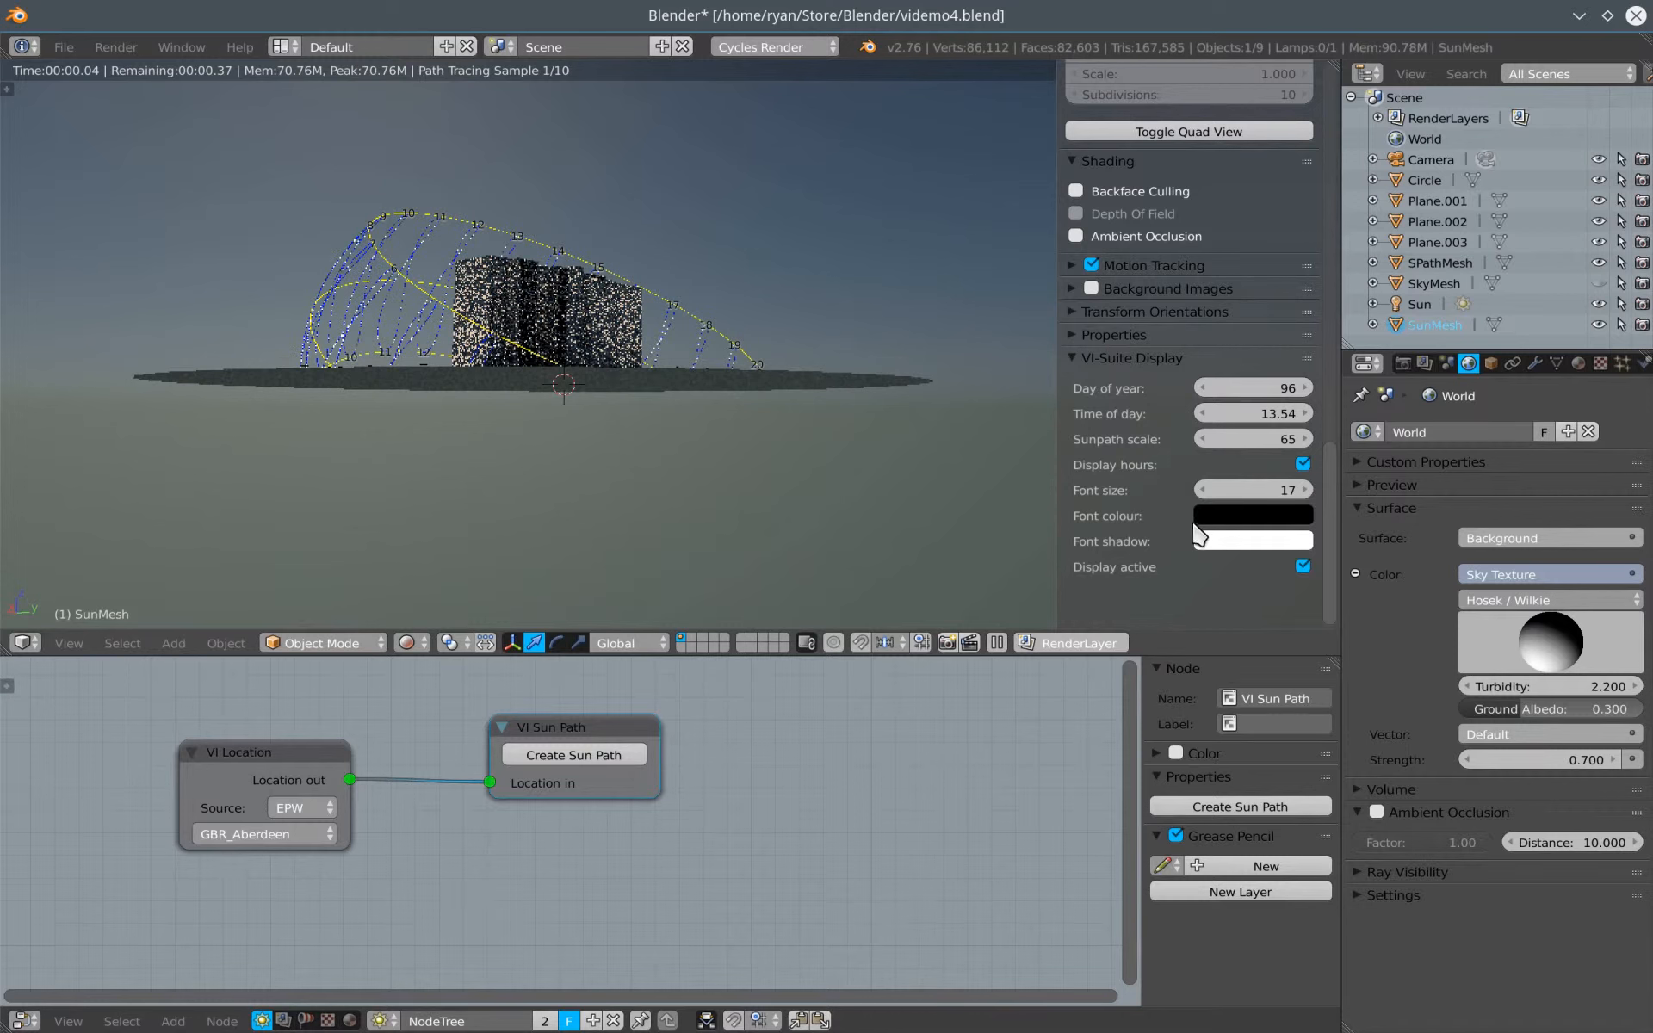
{"action": "left_click", "coordinate": [1276, 413]}
{"action": "mouse_move", "coordinate": [1276, 413]}
{"action": "left_mouse_down"}
{"action": "mouse_move", "coordinate": [1110, 413]}
{"action": "mouse_move", "coordinate": [1279, 413]}
{"action": "mouse_move", "coordinate": [1244, 413]}
{"action": "left_mouse_up"}
{"action": "middle_click_drag", "start_coordinate": [559, 370], "coordinate": [562, 437]}
{"action": "scroll", "coordinate": [561, 437], "scroll_direction": "up", "scroll_amount": 4}
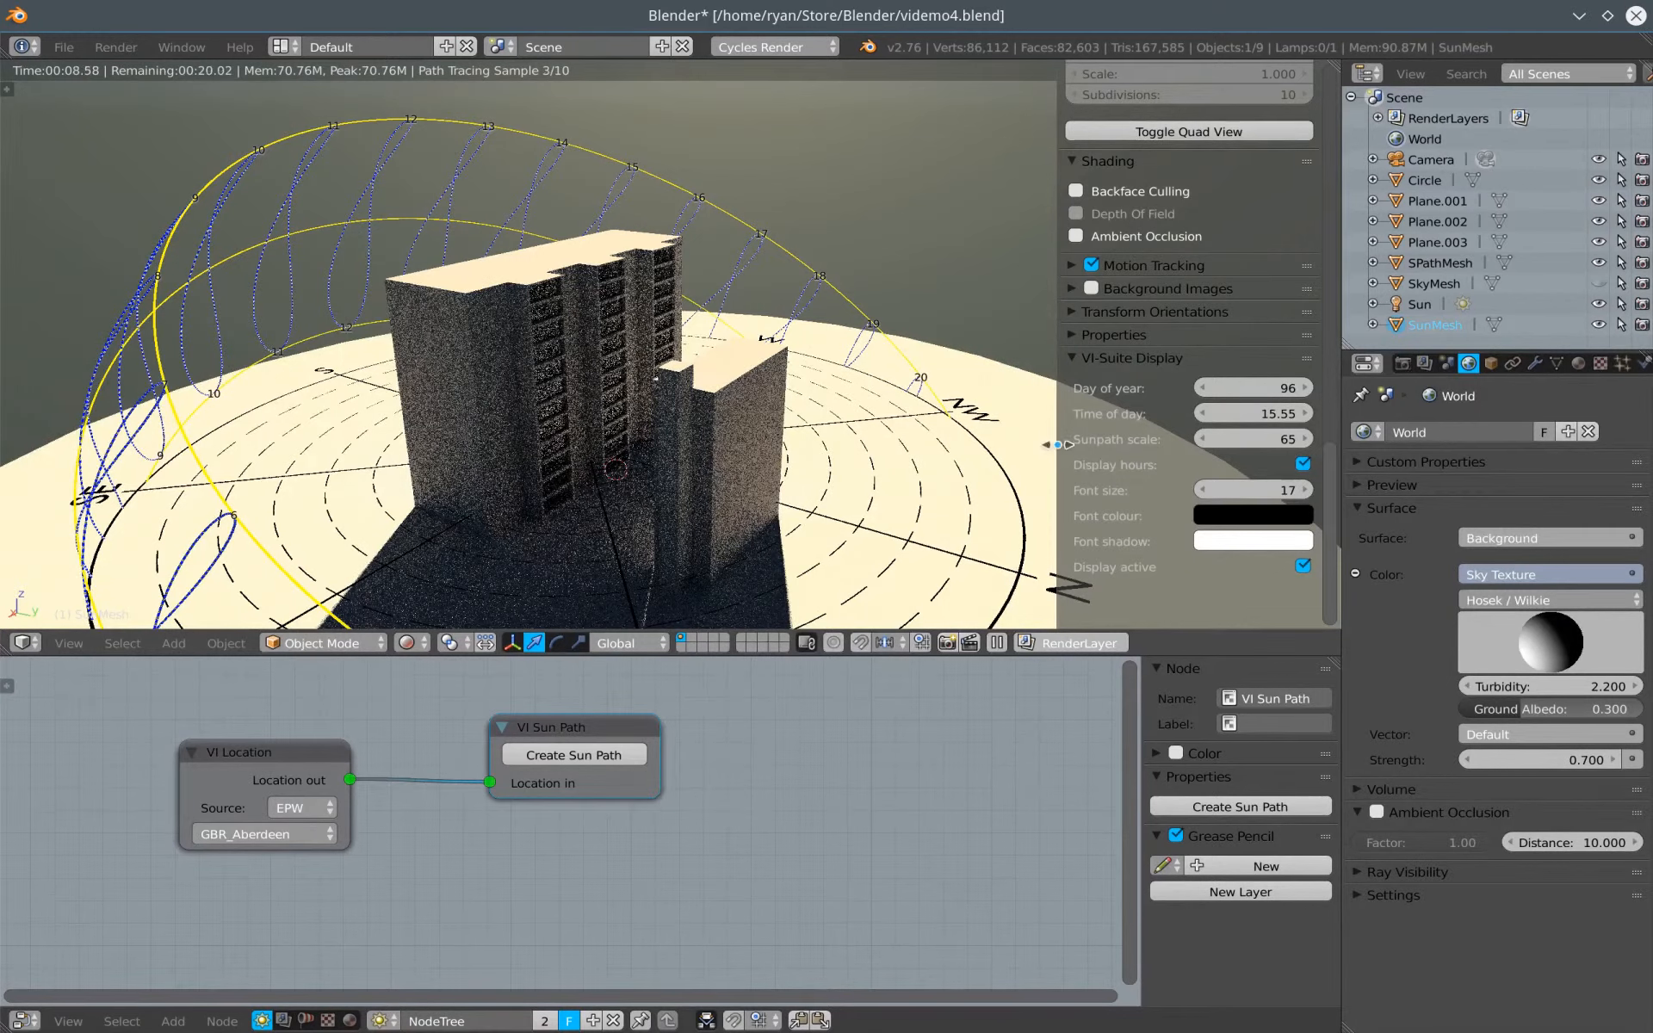
Increase the sun path hour labels' font size to 26 and set their font shadow colour to black
{"action": "left_click", "coordinate": [1300, 491]}
{"action": "left_click", "coordinate": [1300, 491]}
{"action": "left_click", "coordinate": [1300, 492]}
{"action": "left_click", "coordinate": [1300, 492]}
{"action": "left_click", "coordinate": [1300, 492]}
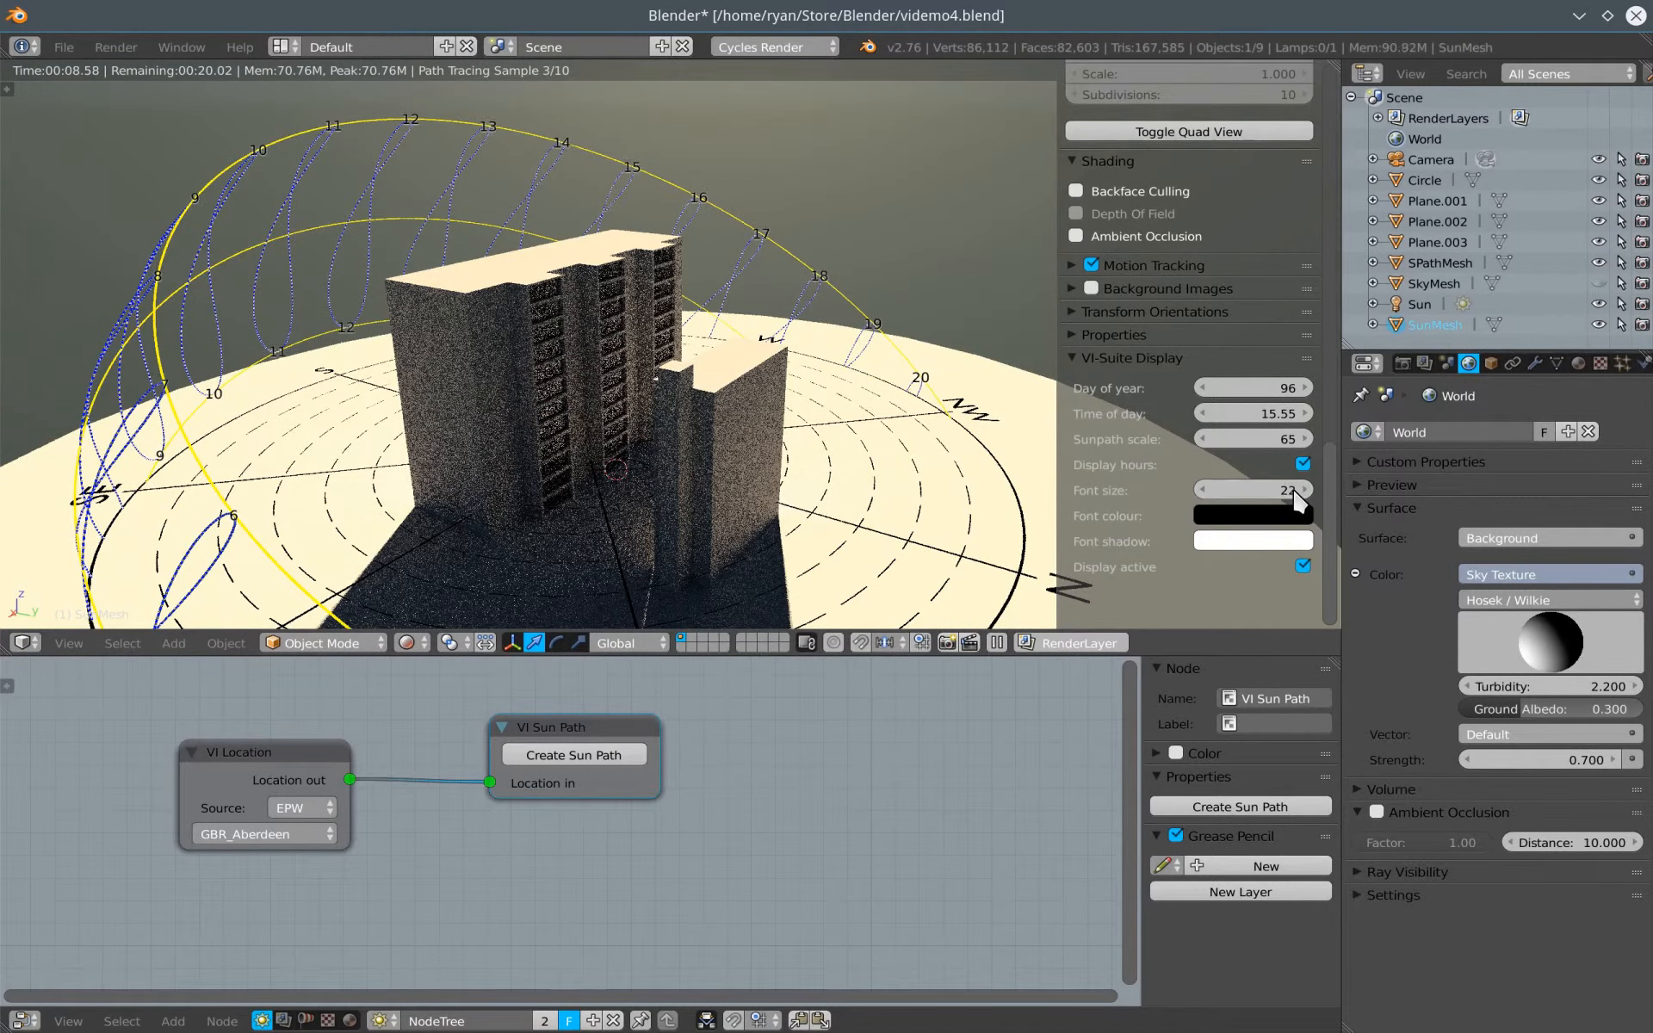
{"action": "left_click", "coordinate": [1272, 542]}
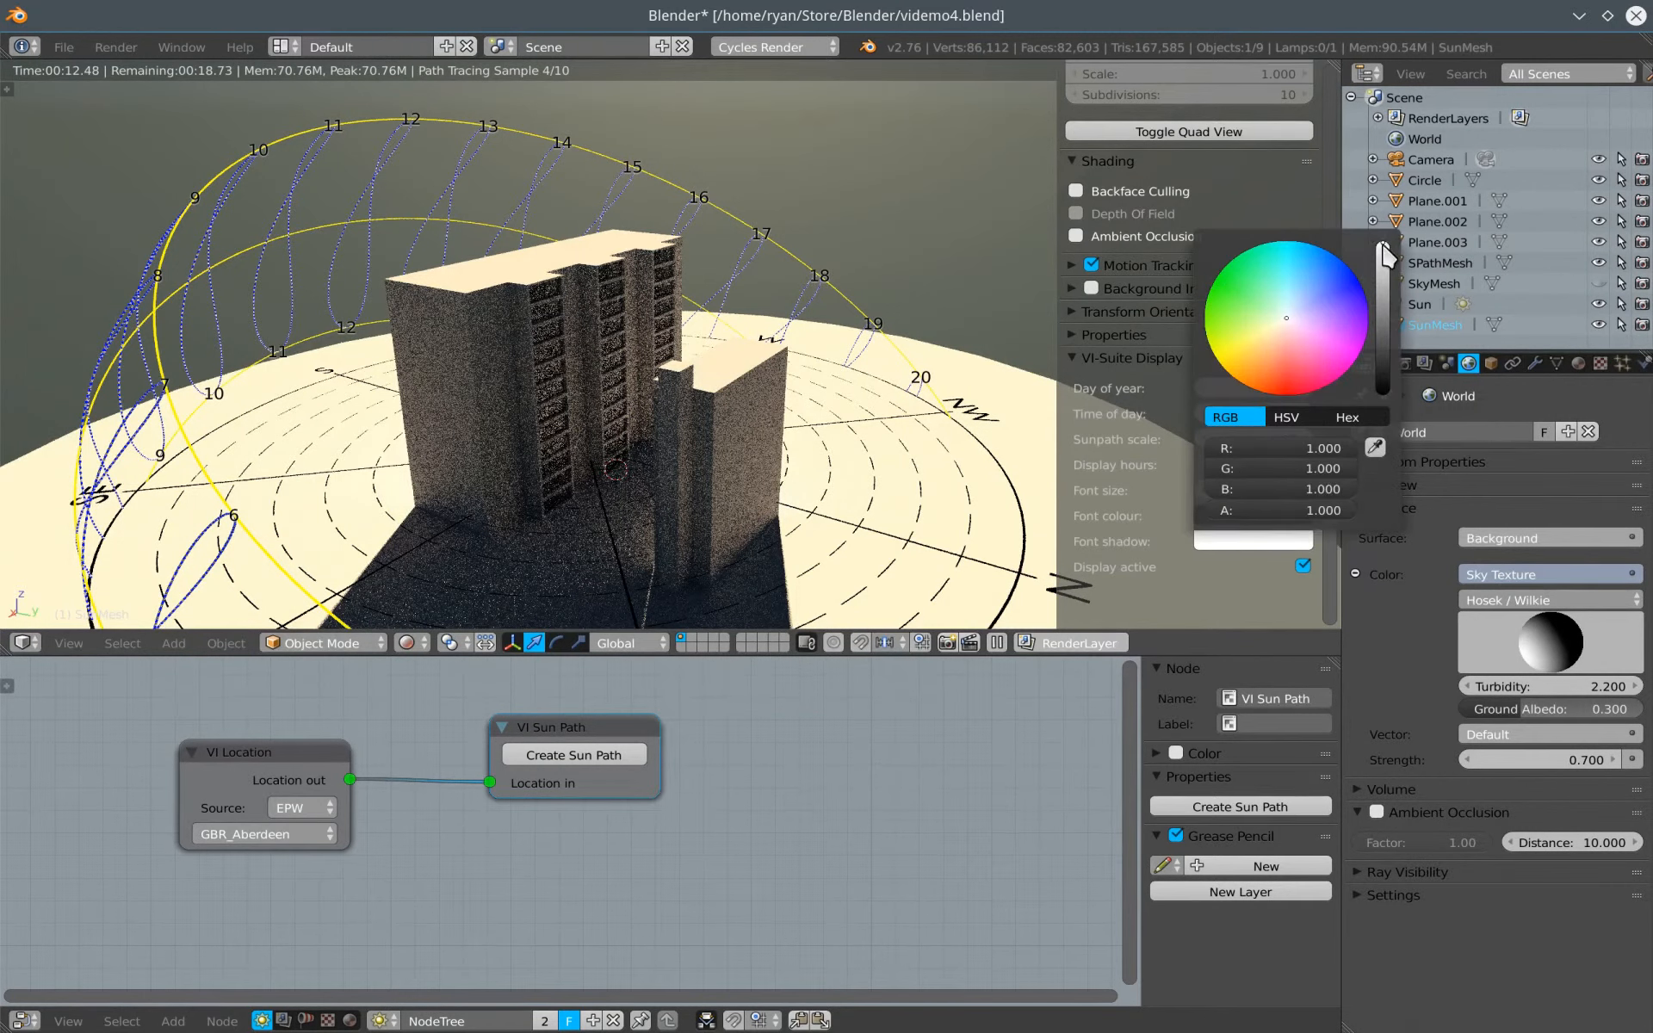
{"action": "left_click_drag", "start_coordinate": [1385, 254], "coordinate": [1383, 391]}
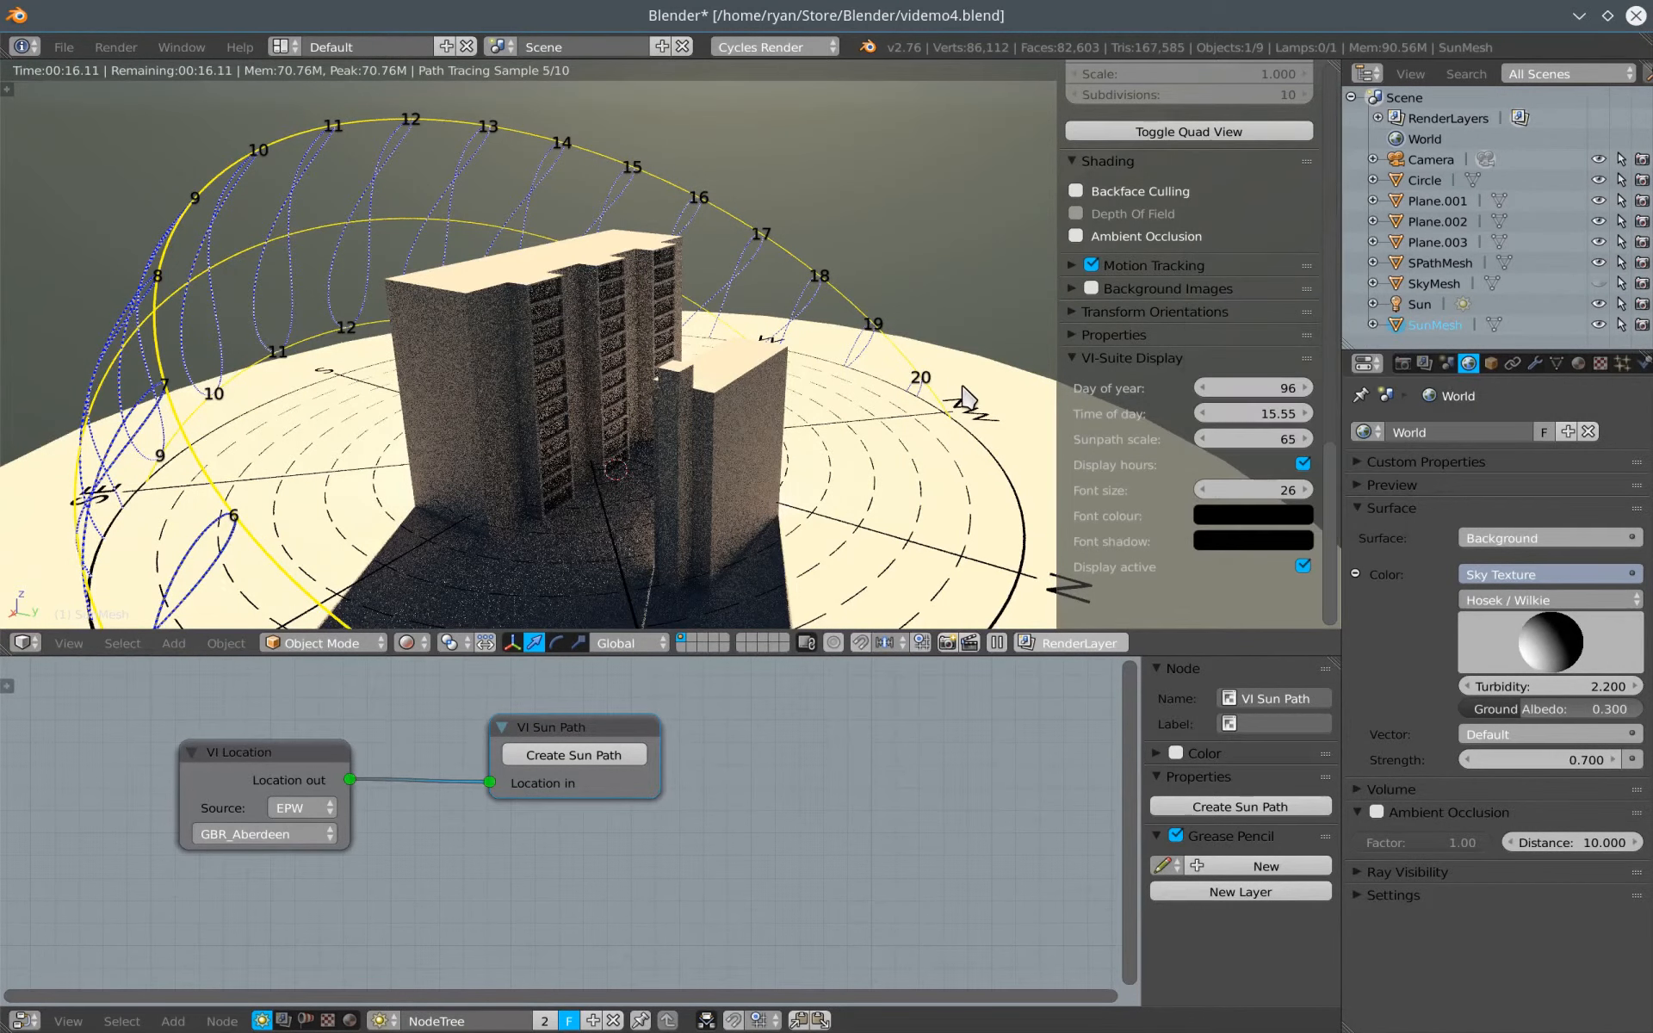